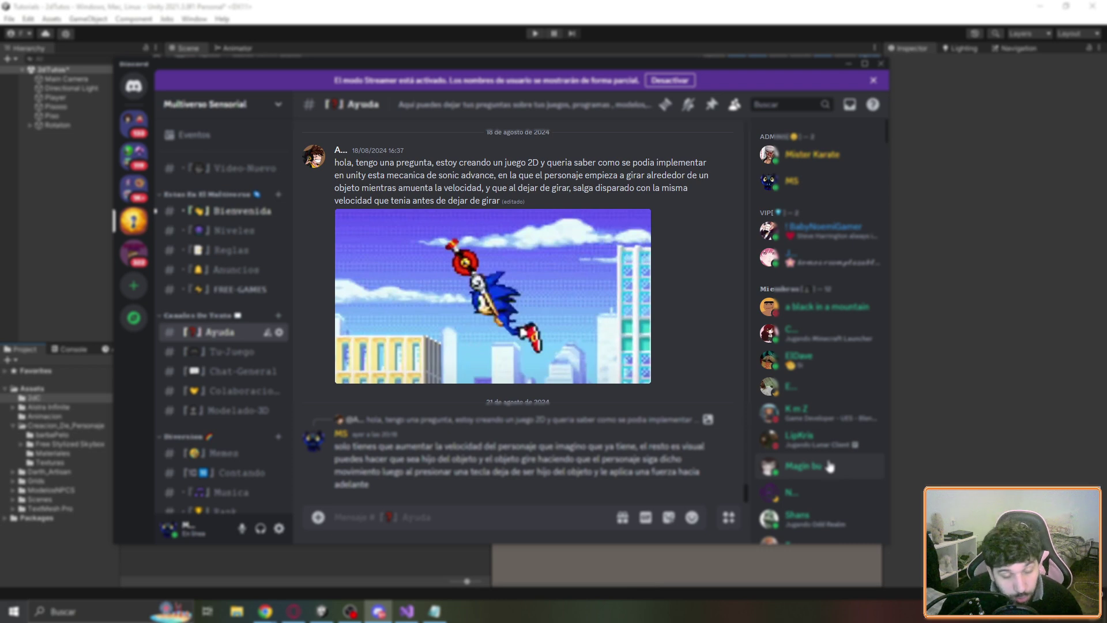
Bring Unity forward, zoom the 2dTutos scene, and select Player to view its Rigidbody 2D
scroll(639, 366, up, 2)
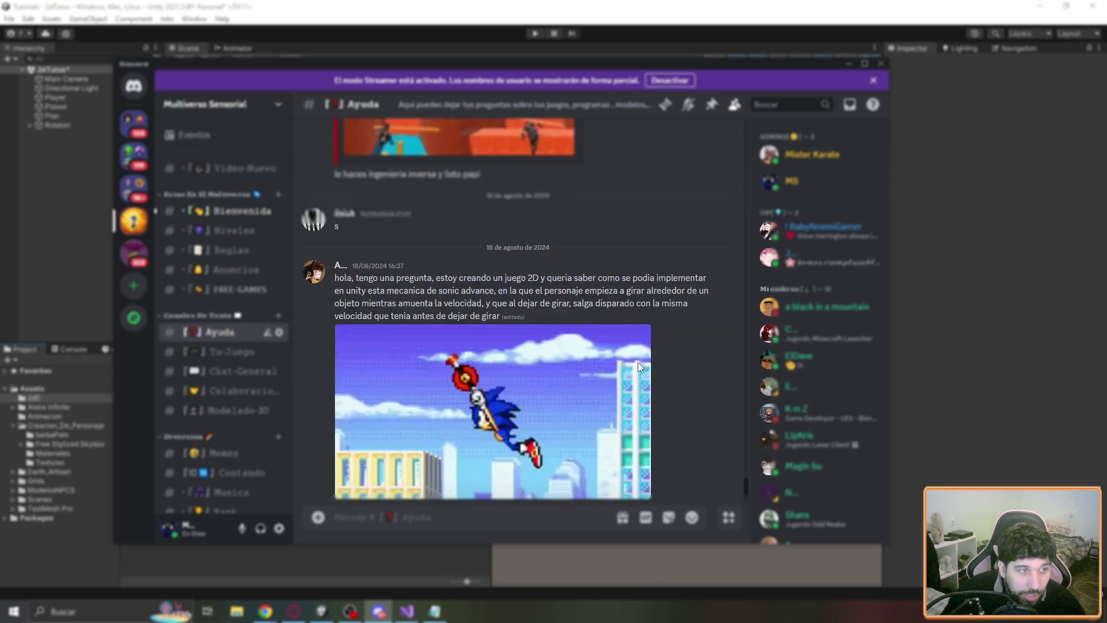
scroll(600, 383, down, 1)
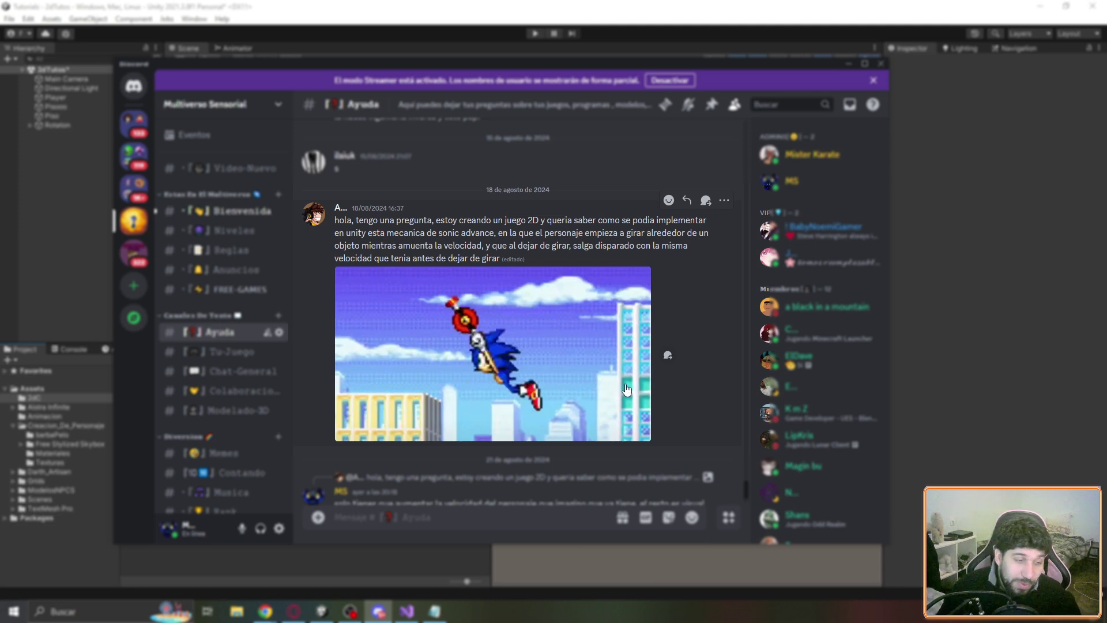
click(1026, 322)
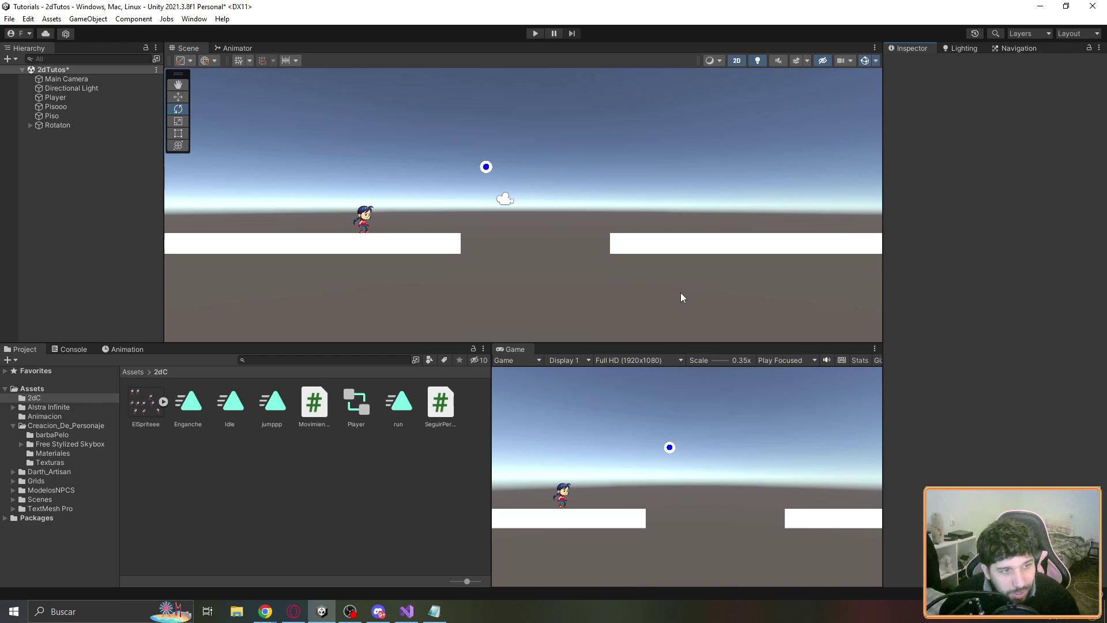
scroll(477, 184, up, 2)
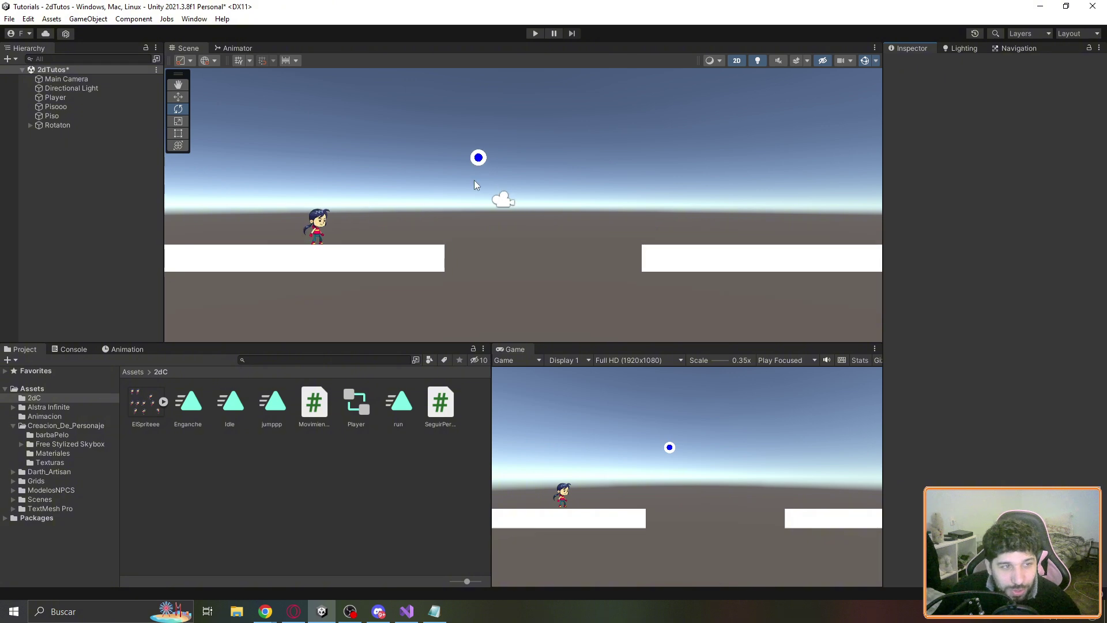
scroll(476, 184, up, 3)
scroll(536, 231, down, 2)
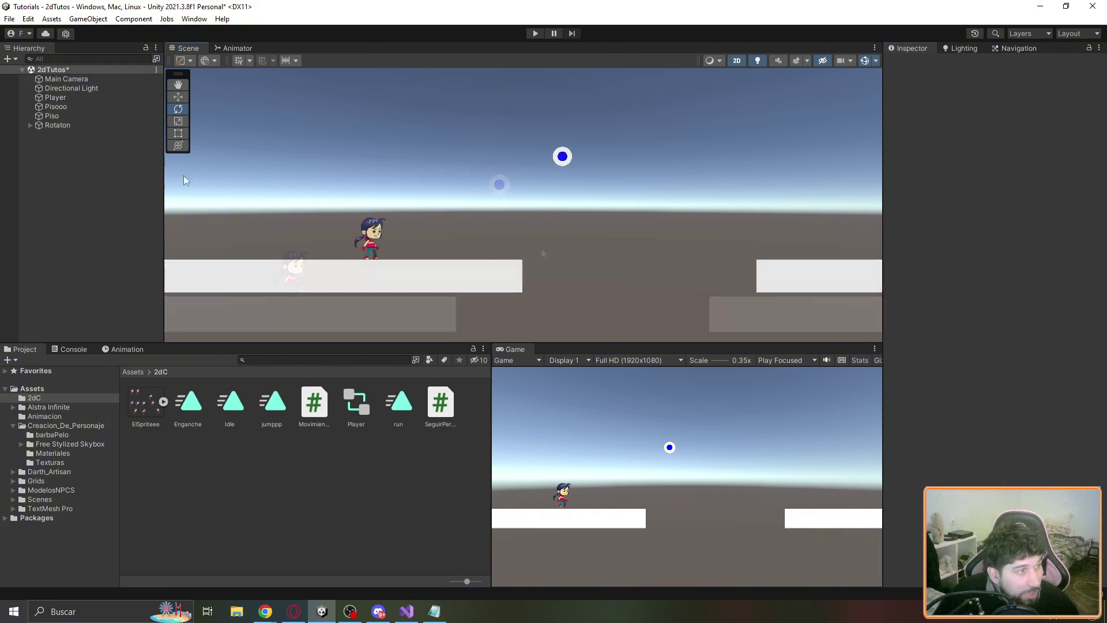
click(64, 102)
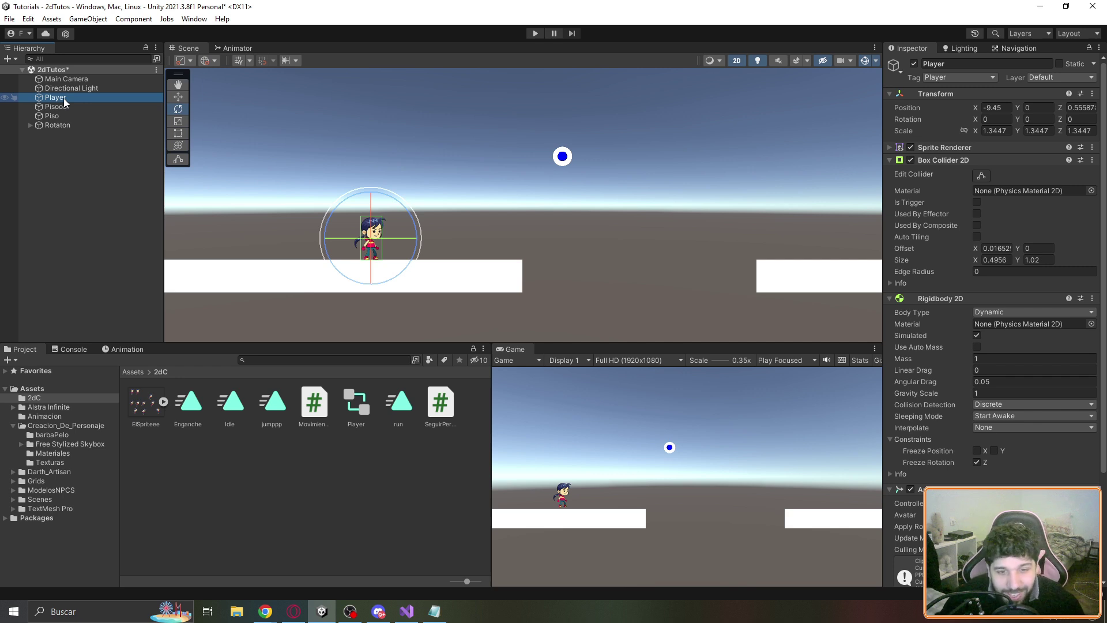
click(535, 33)
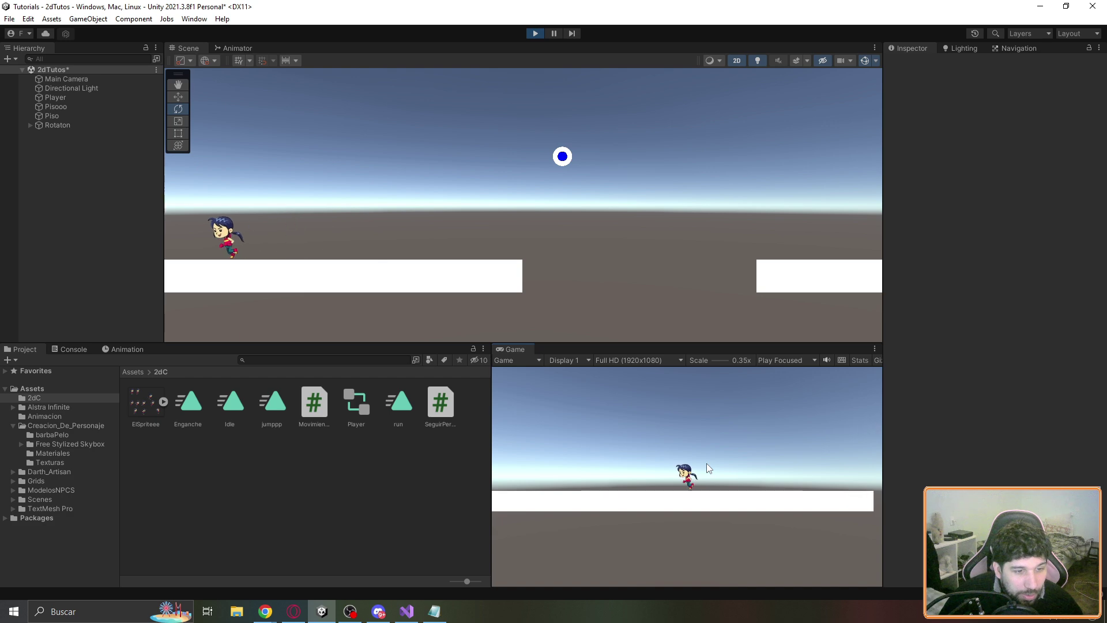
key(Right)
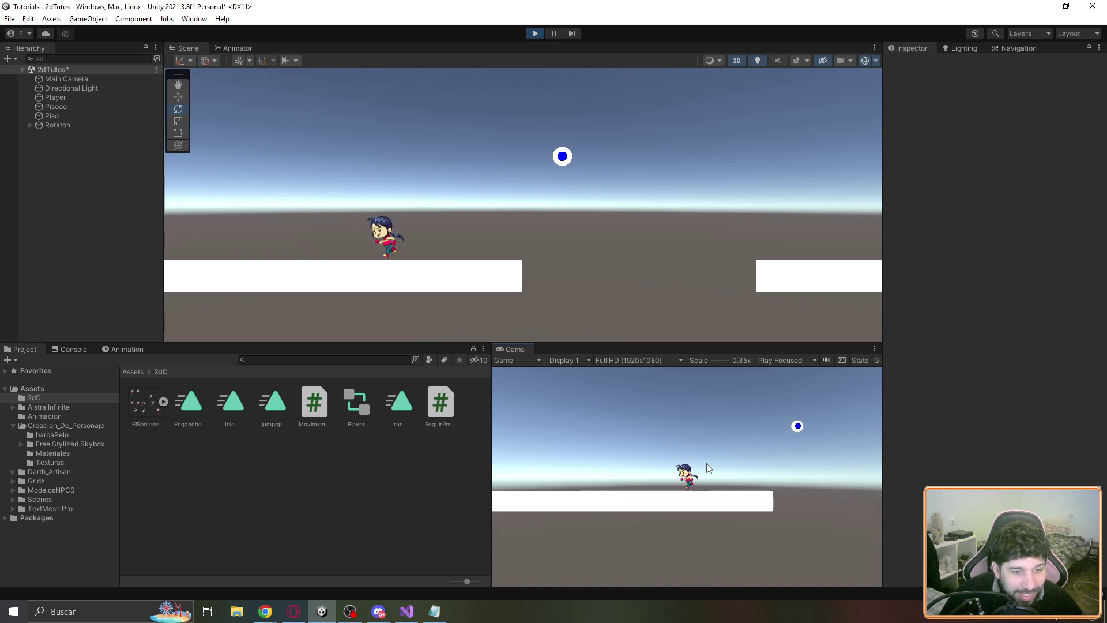
key(space)
key(space)
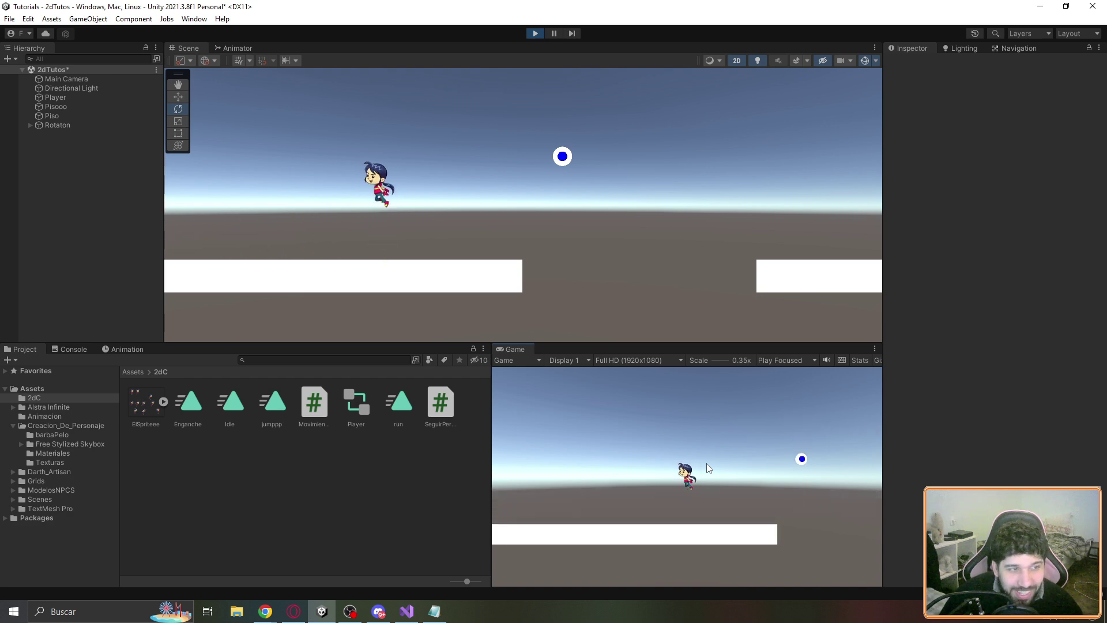
key(Left)
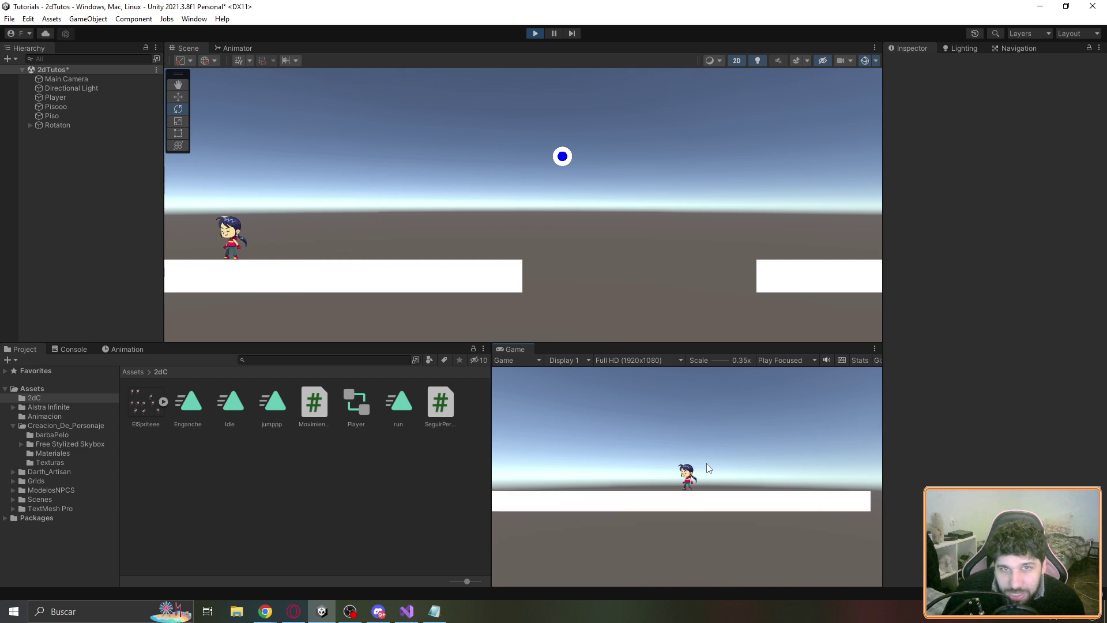
key(Right)
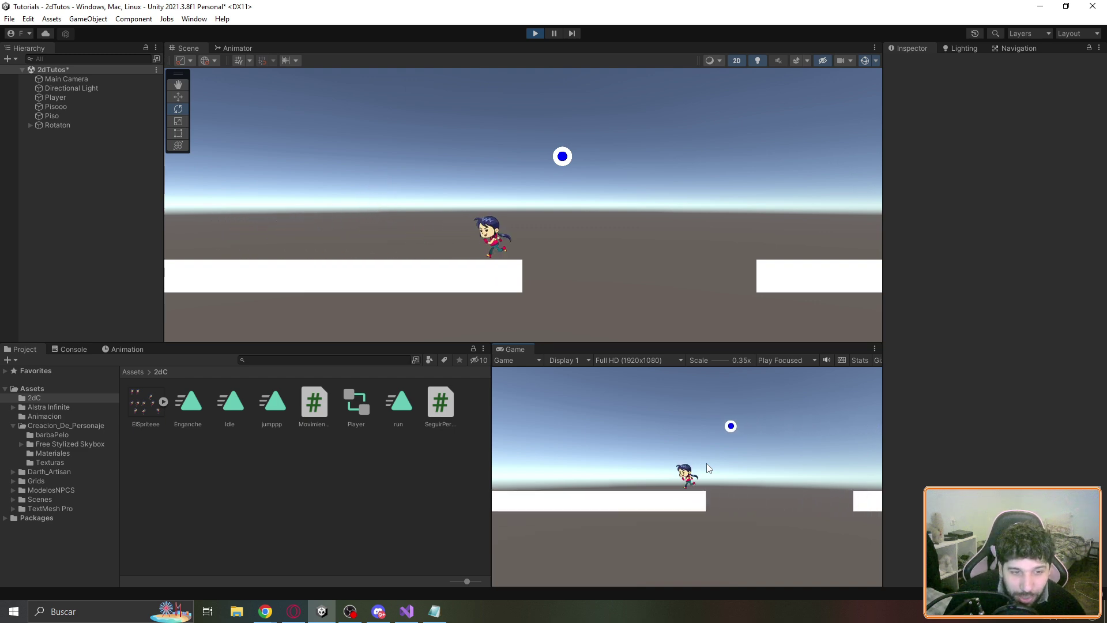
key(space)
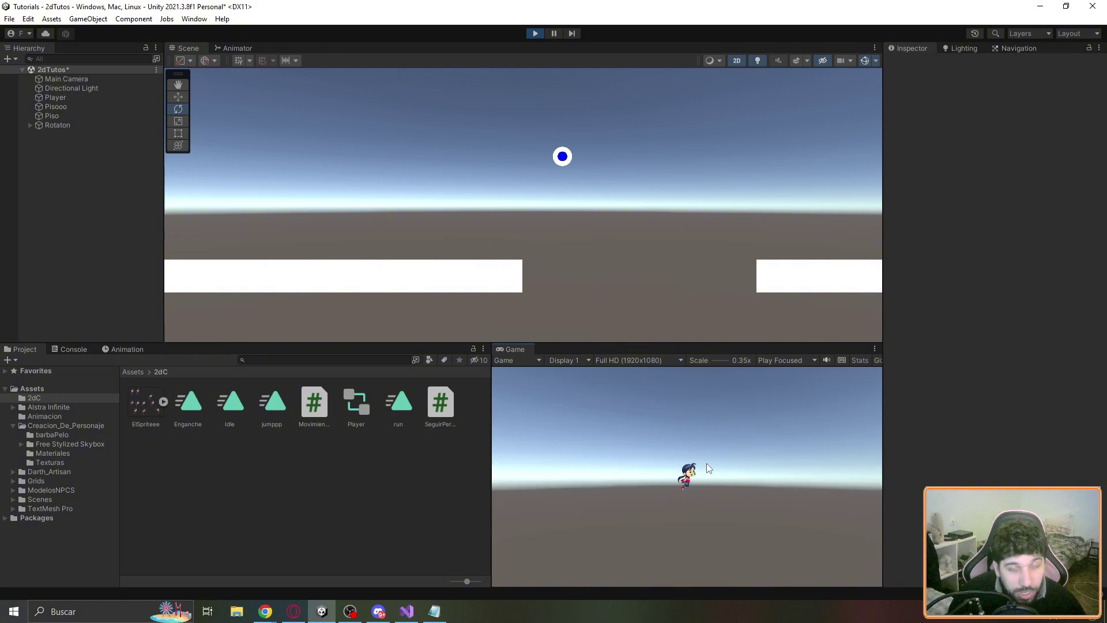
key(ctrl+p)
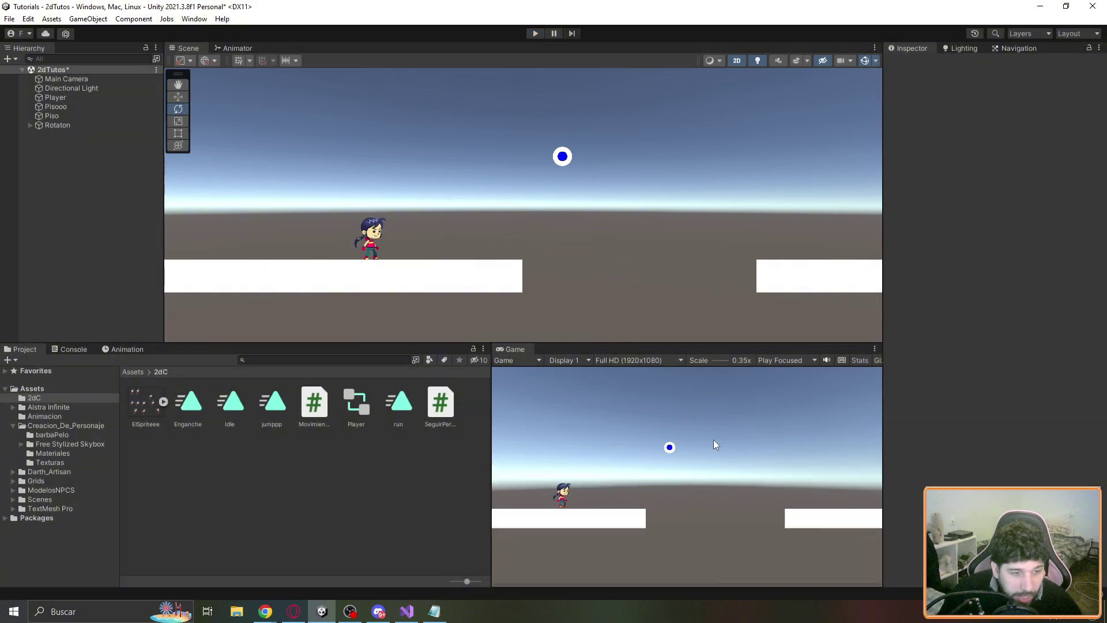
Select the Rotaton and Player objects, then name the new C# script objRotacion
scroll(568, 208, up, 1)
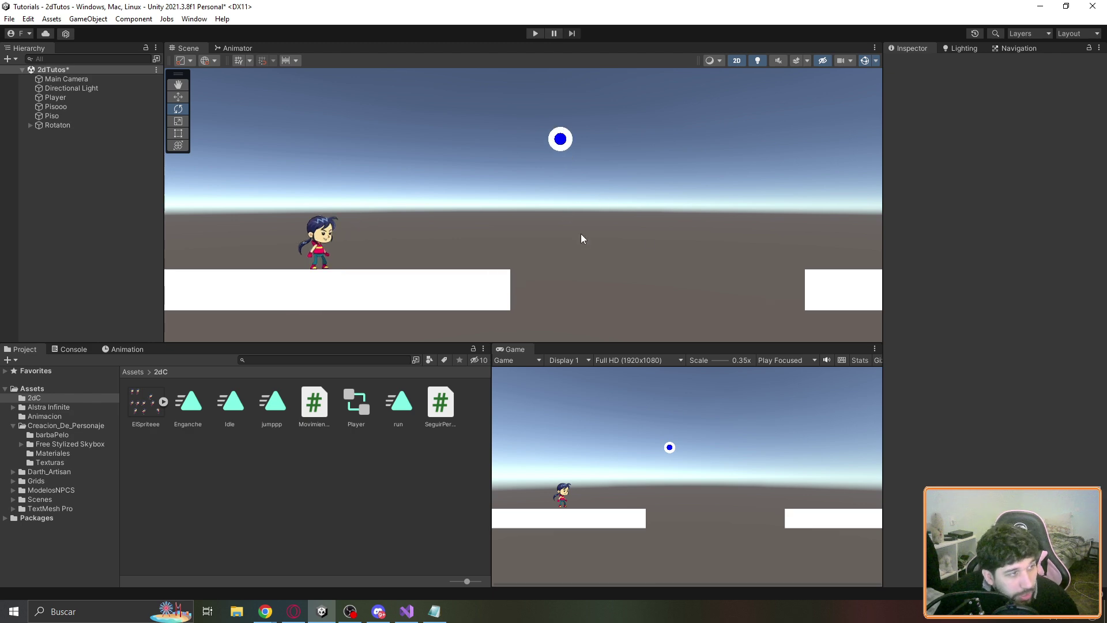
click(56, 126)
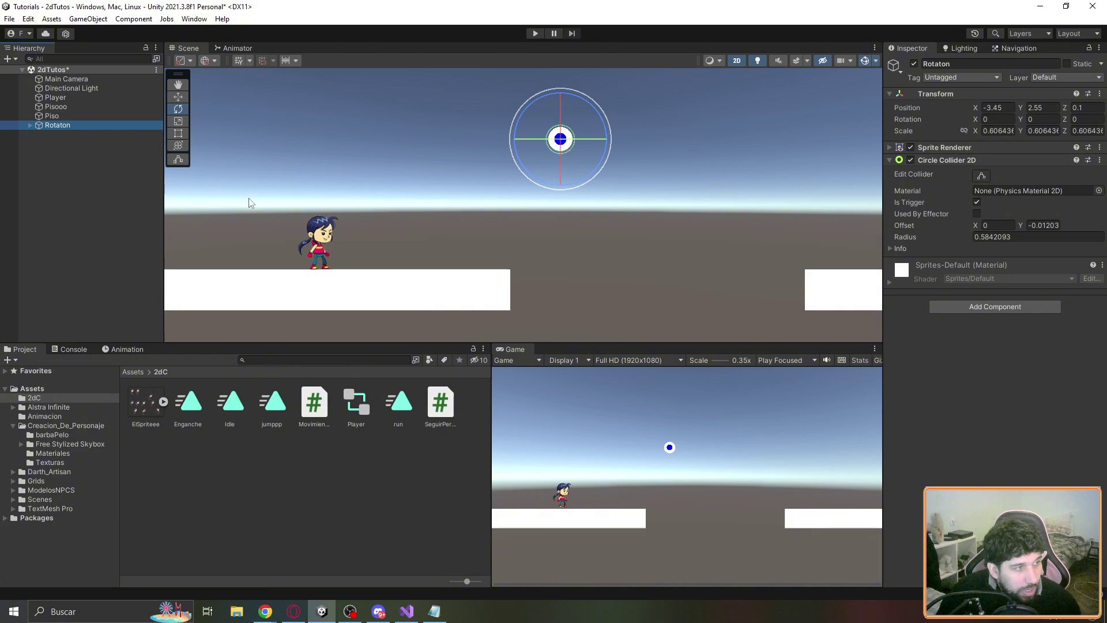
click(55, 97)
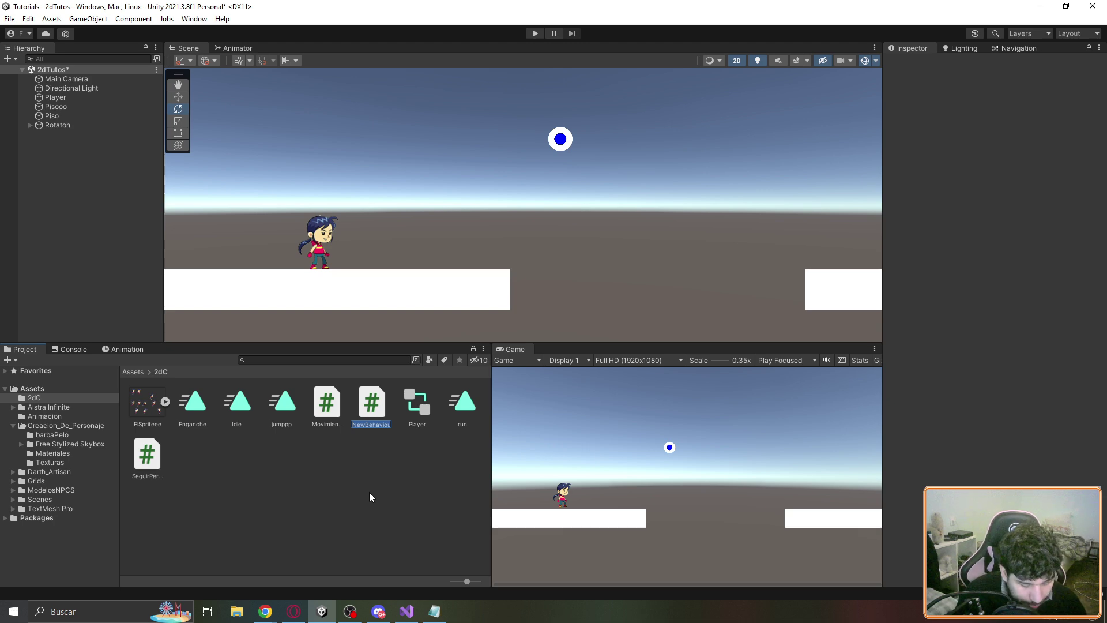
text(objRota)
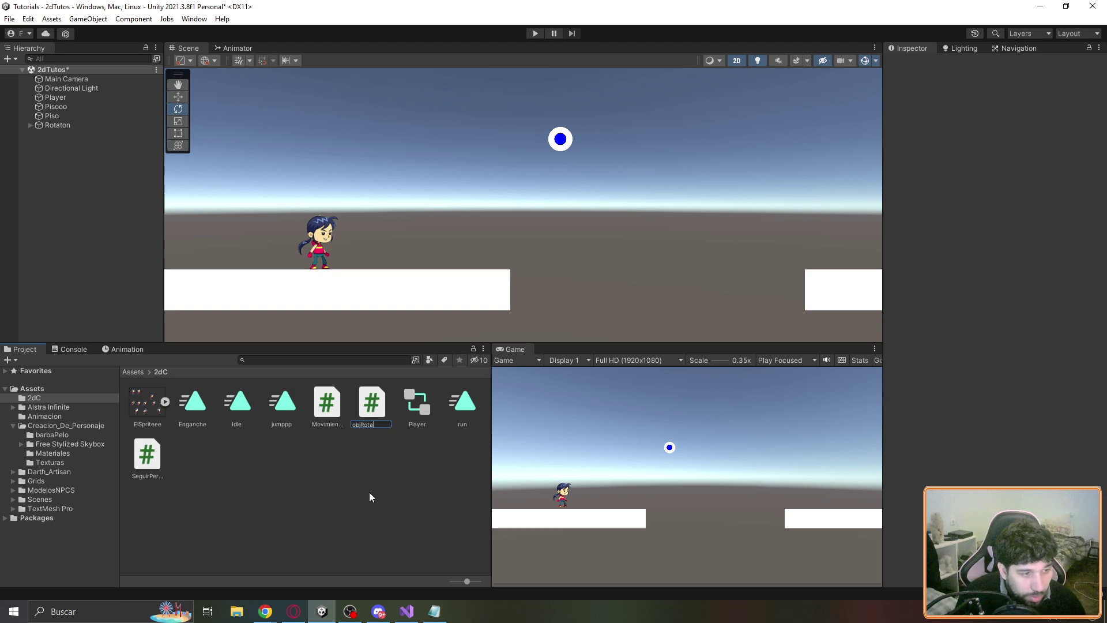
text(cion)
key(Return)
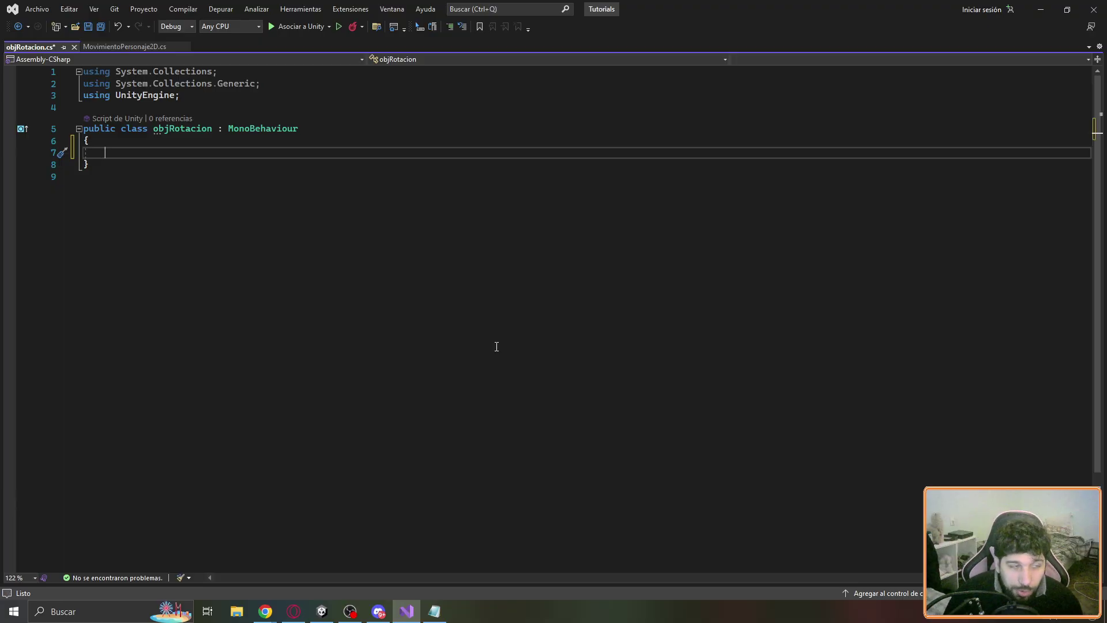
Declare public fields velocidadRotacion, fuerzaLanzamiento, GameObject player and velocidadSuavizadoRotacion
key(Tab)
text(publ)
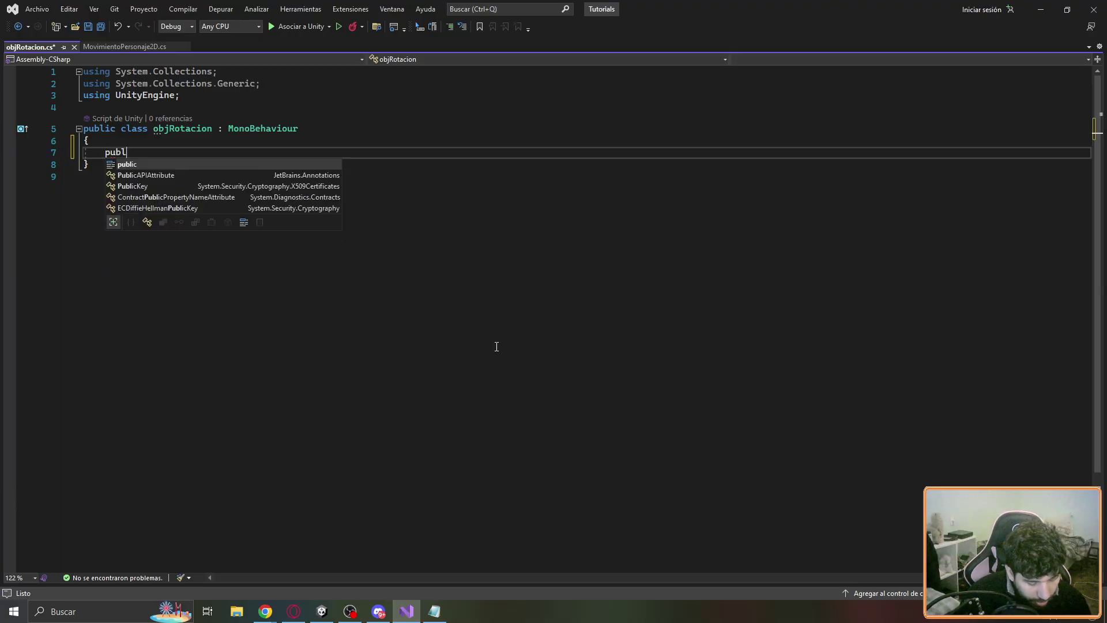
text(ic float )
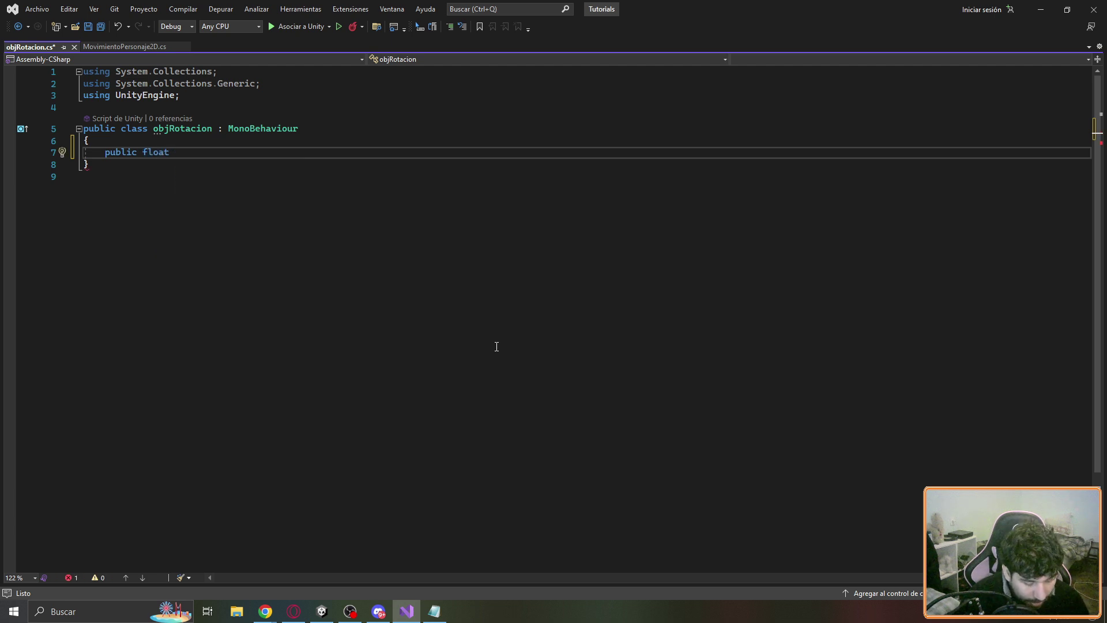
text(velocidad)
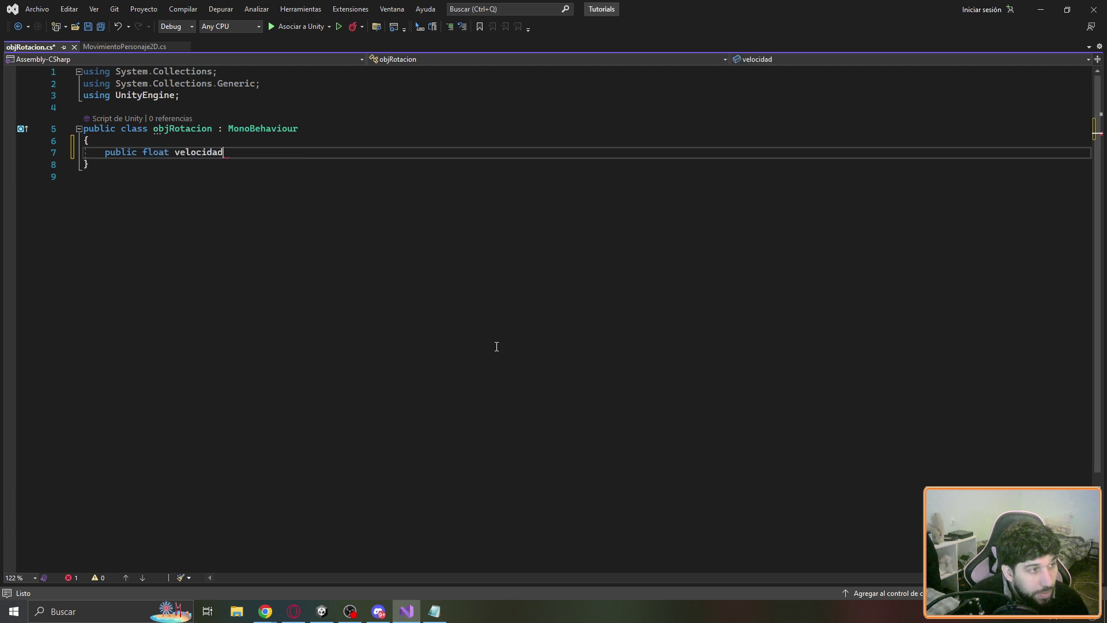
text(Rotacion;)
key(Return)
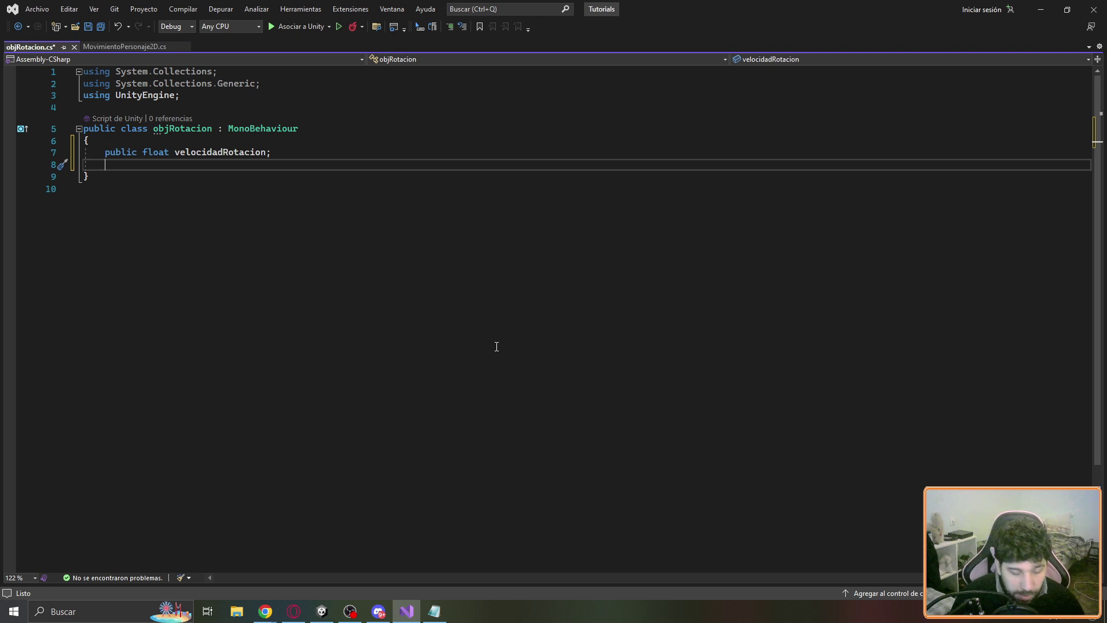
text(public float v)
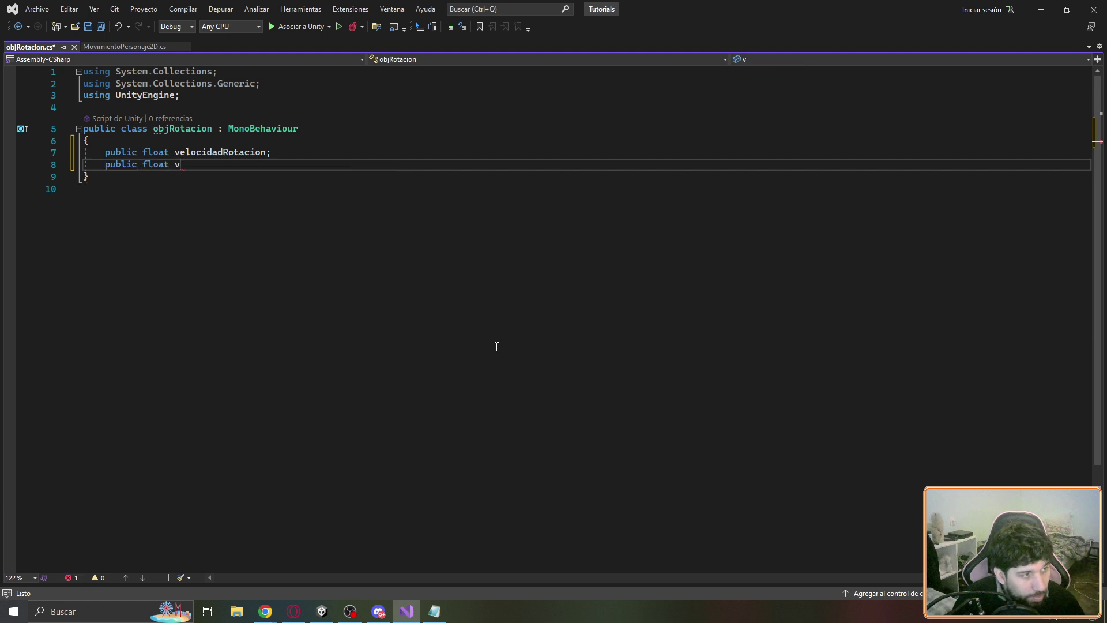
key(BackSpace)
text(fuerzaLanzamiento)
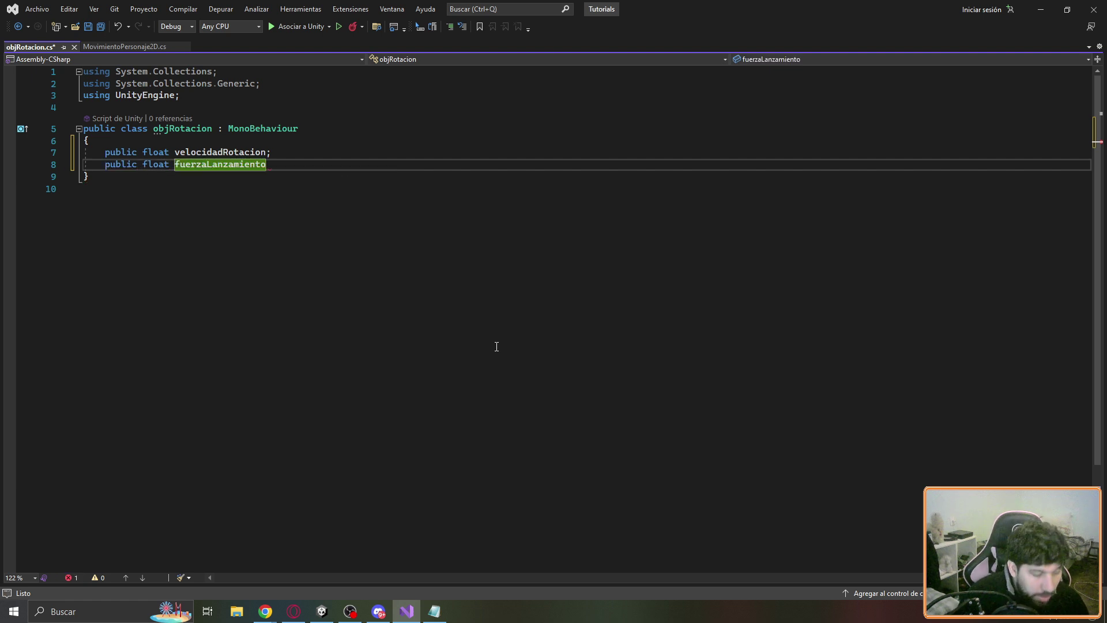
text(;)
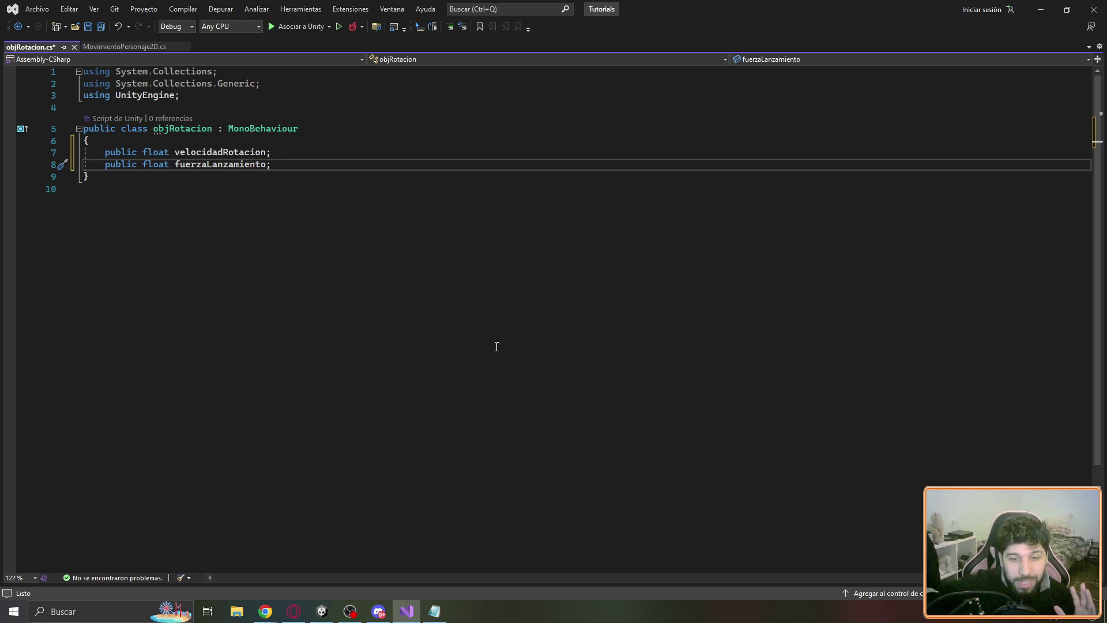
key(Return)
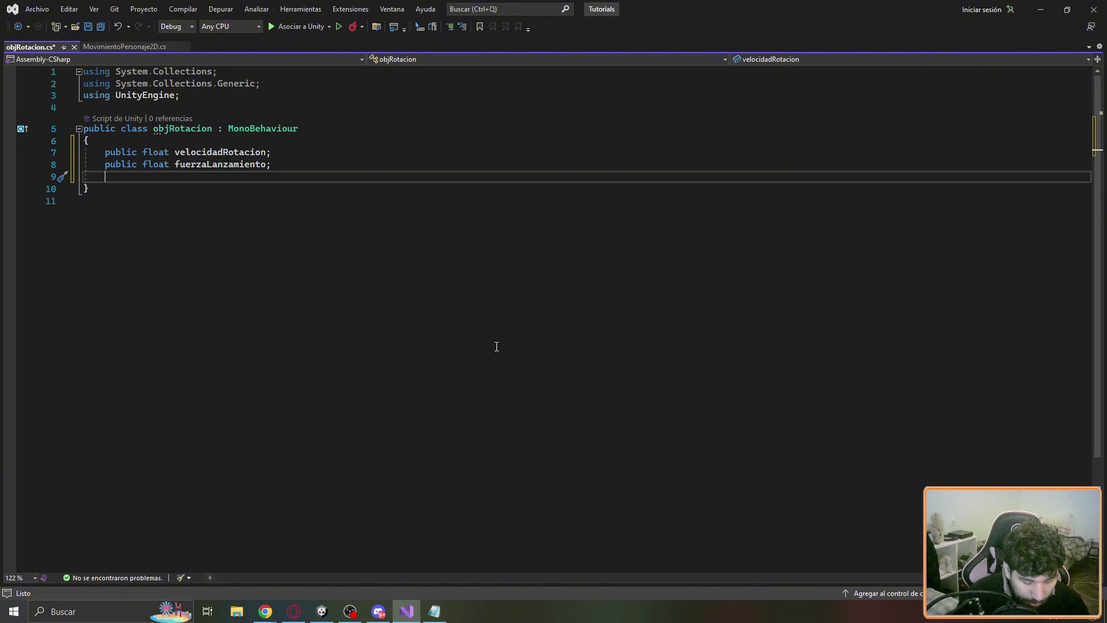
text(public GameObject pl)
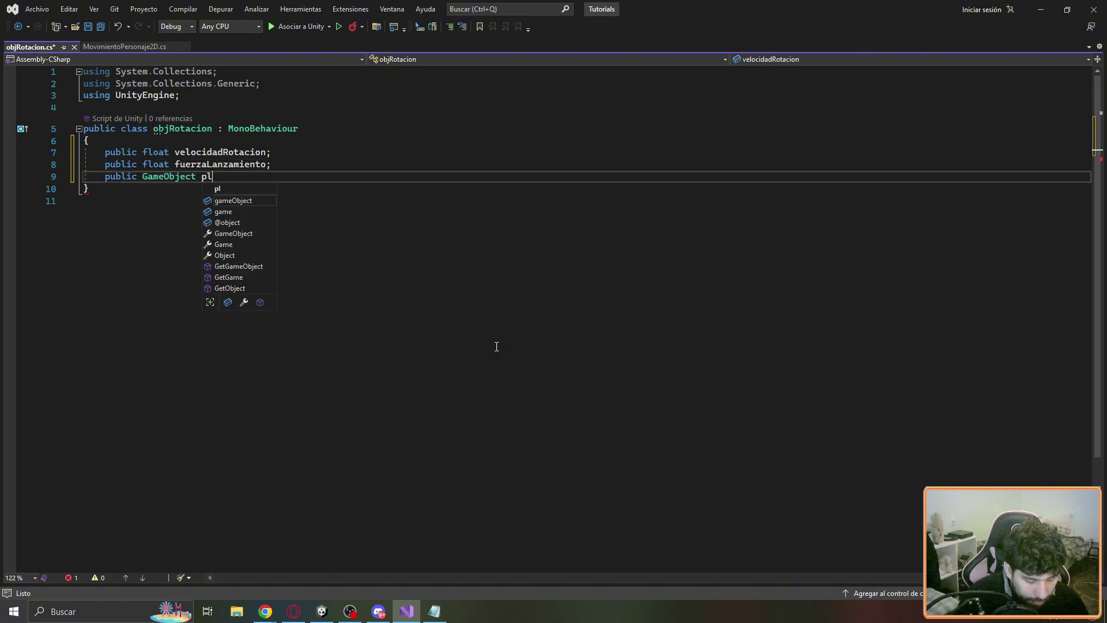
text(ayer;)
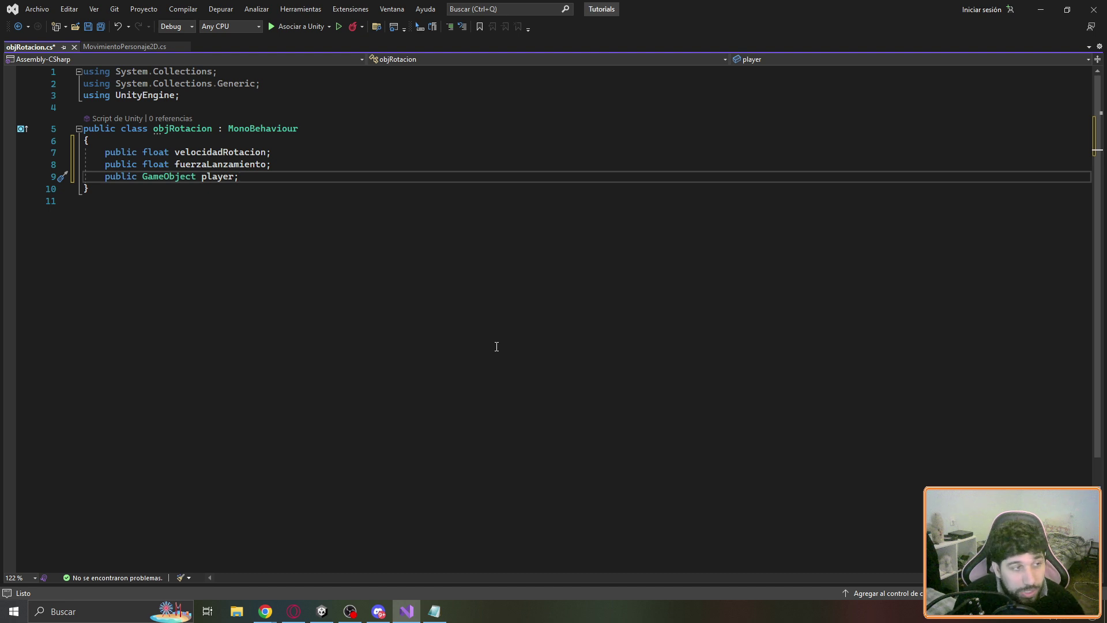
key(Return)
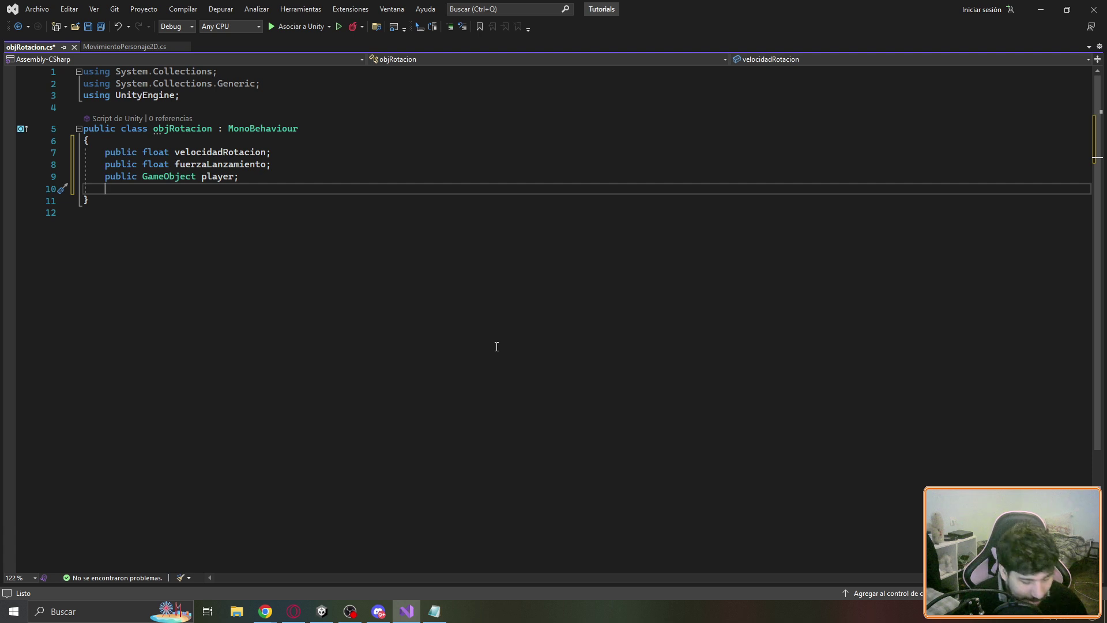
text(public float velocidadSuav)
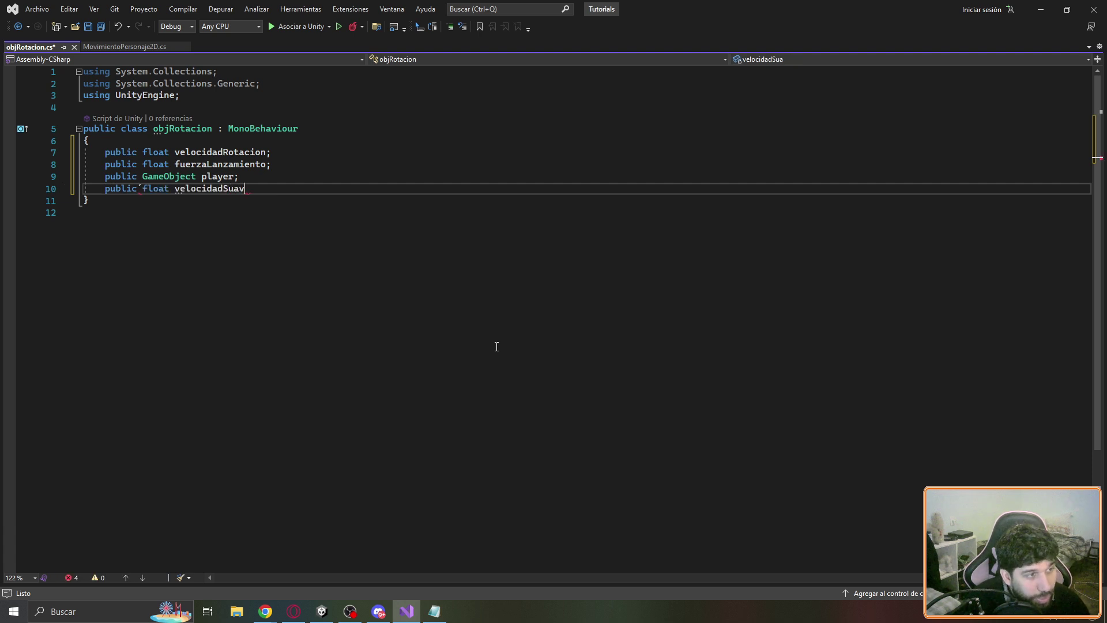
text(izadoRotacion;)
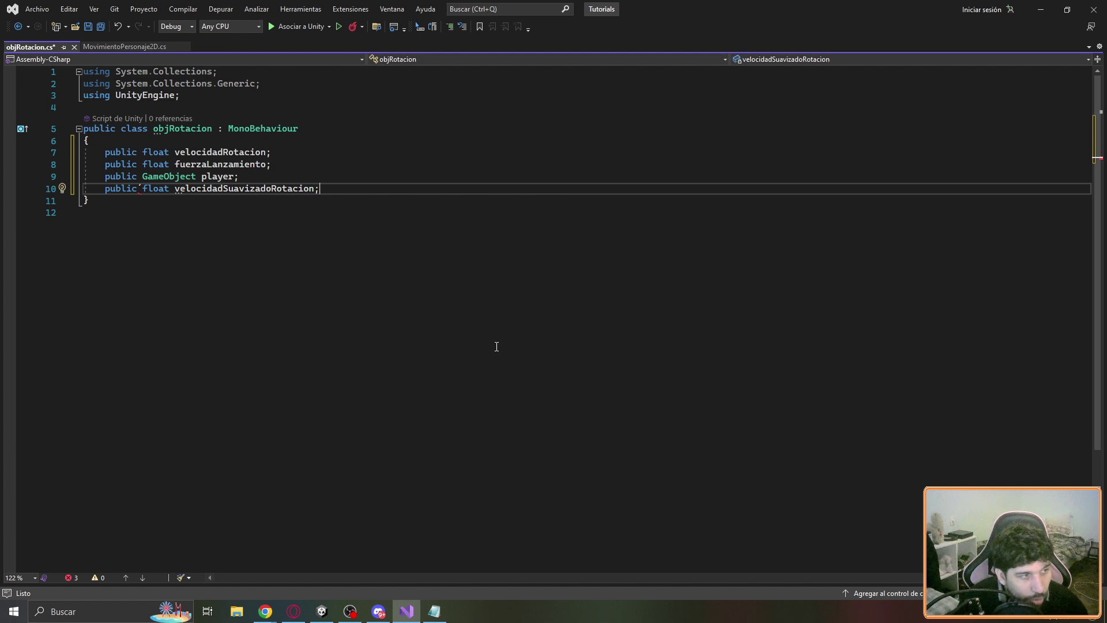
key(Return)
key(Return)
key(Return)
key(Up)
key(Up)
Declare the fields Rigidbody2D rb and bool ajuste
text(rig)
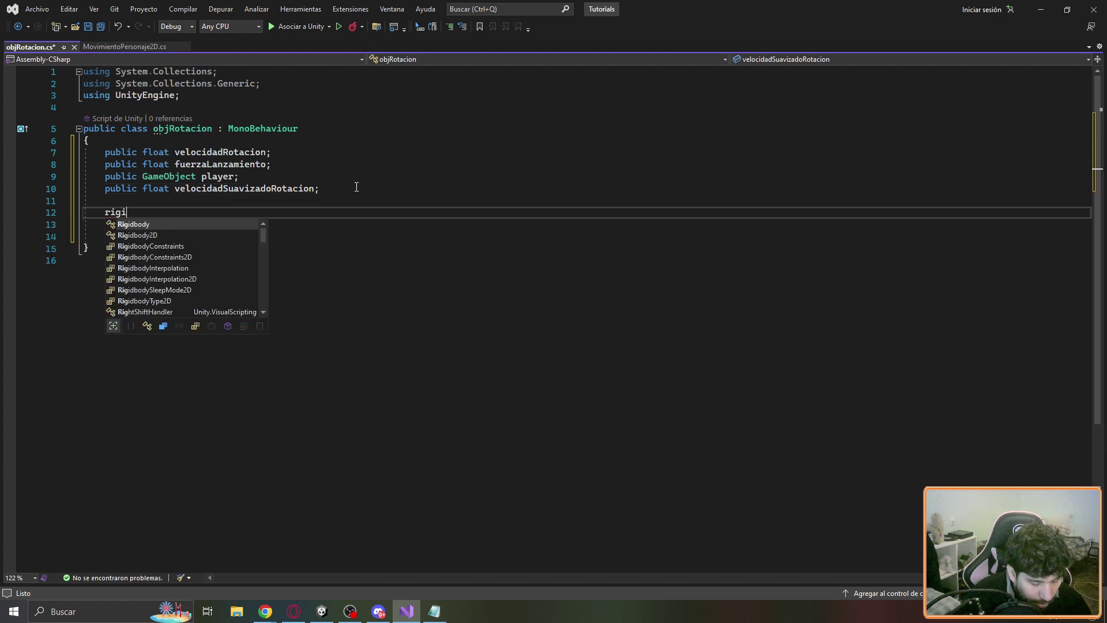
key(Tab)
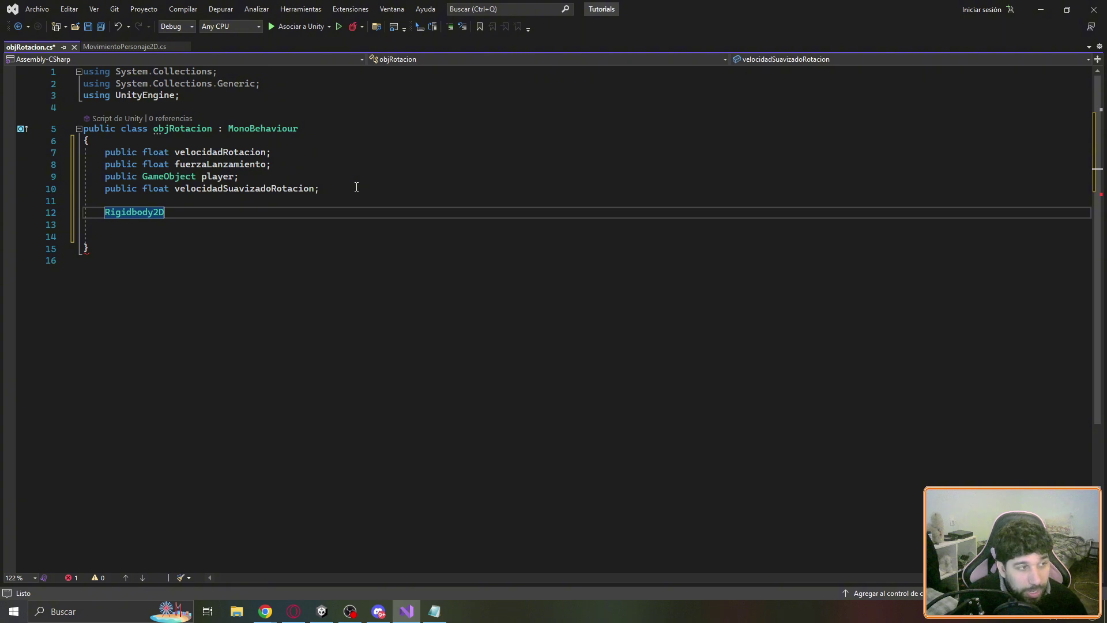
text( rb;)
key(Return)
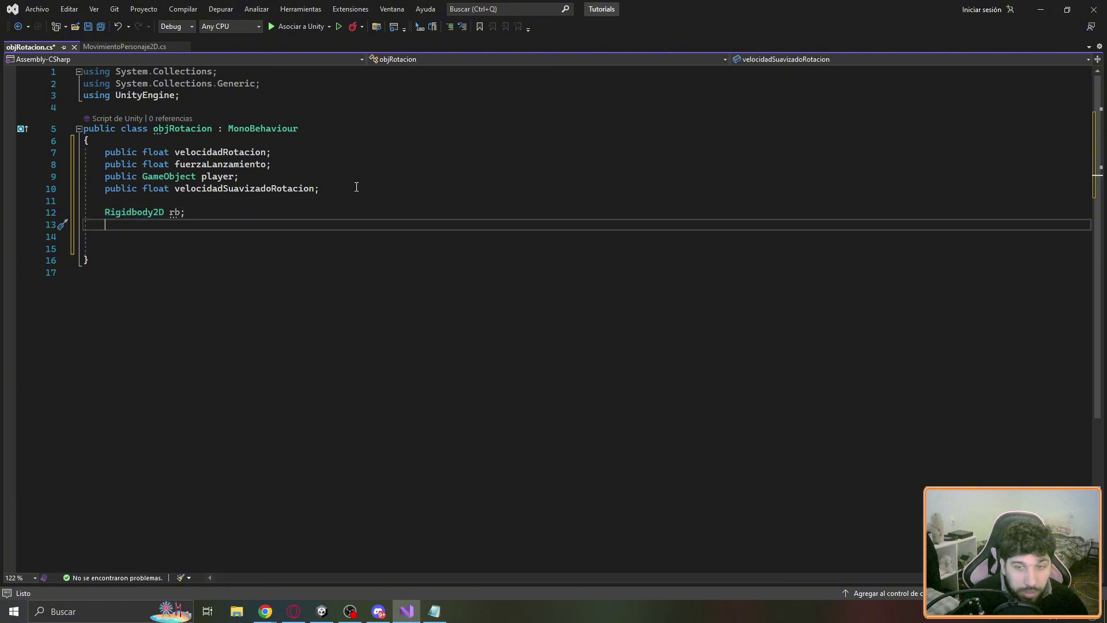
text(bool)
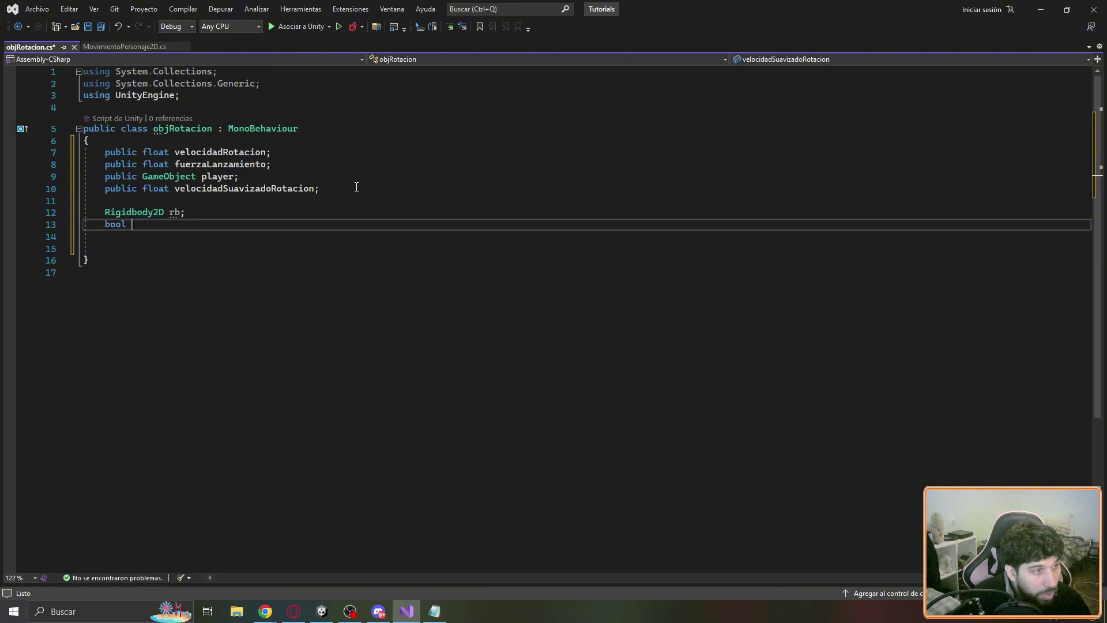
text( ajuste;)
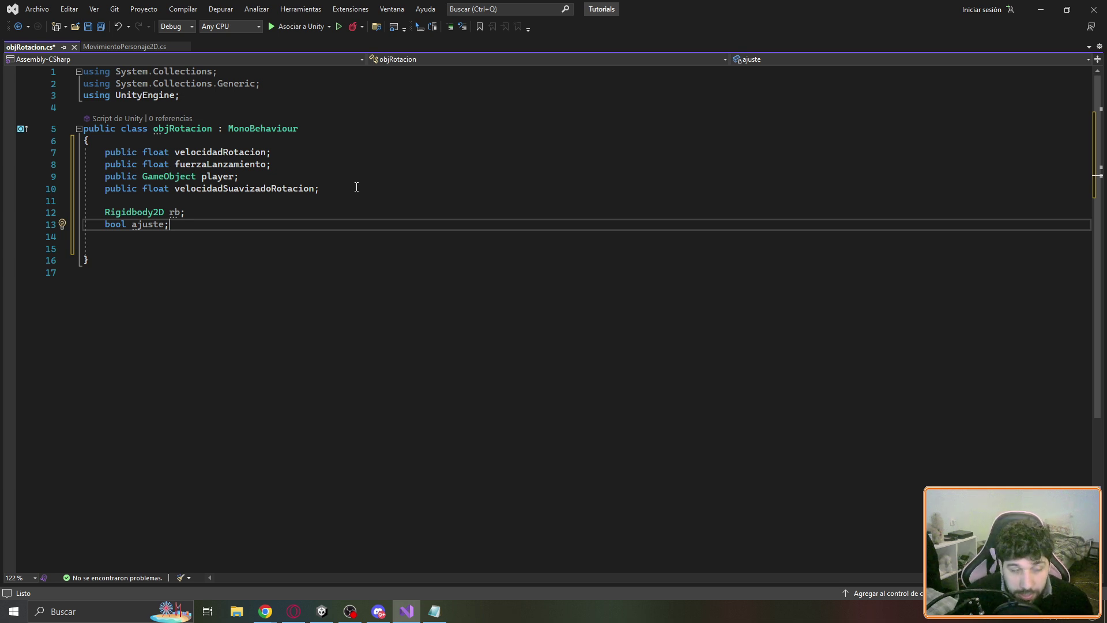
key(Return)
key(Return)
Write a Start method assigning rb = player.GetComponent<Rigidbody2D>()
text(void )
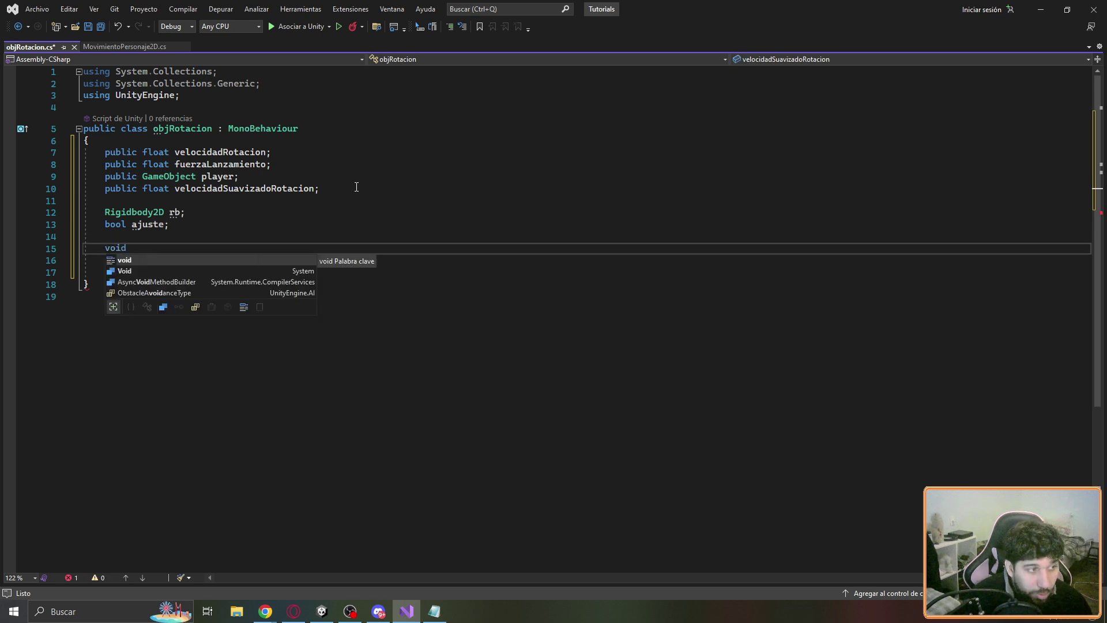
text(St)
key(Tab)
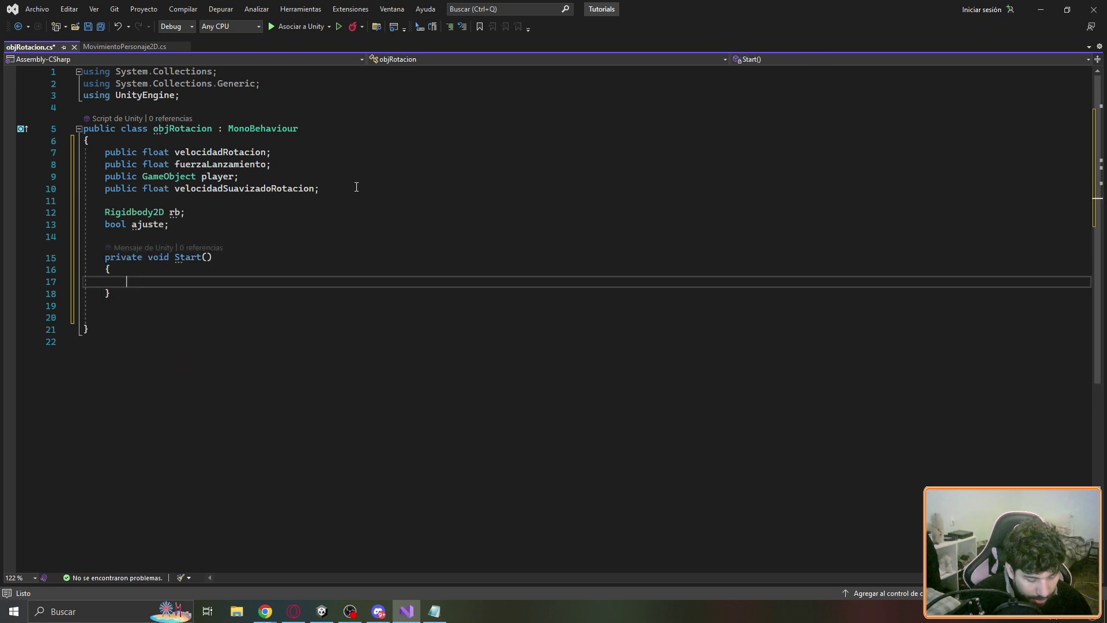
text(rb=p)
text(lay)
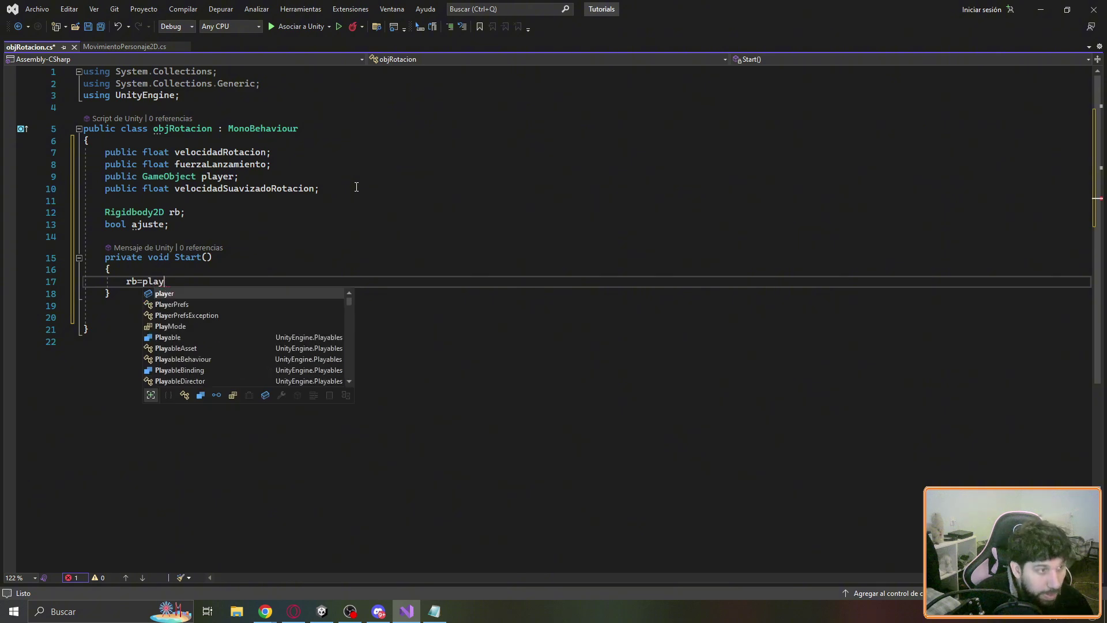
text(er.getcom)
key(Down)
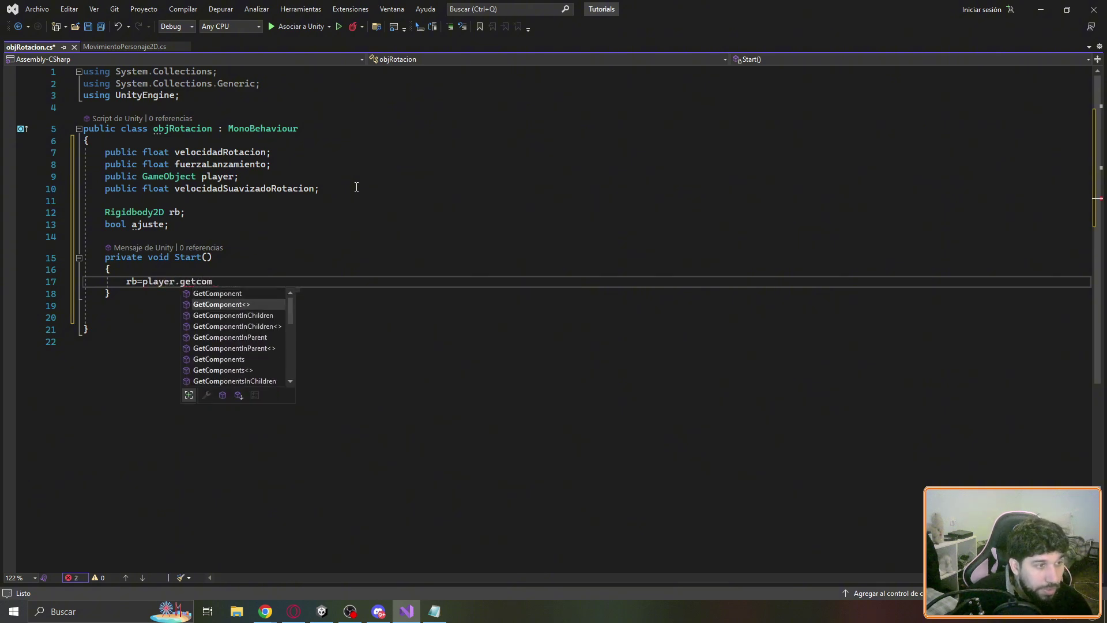
key(Tab)
text(Rig)
key(Tab)
text(())
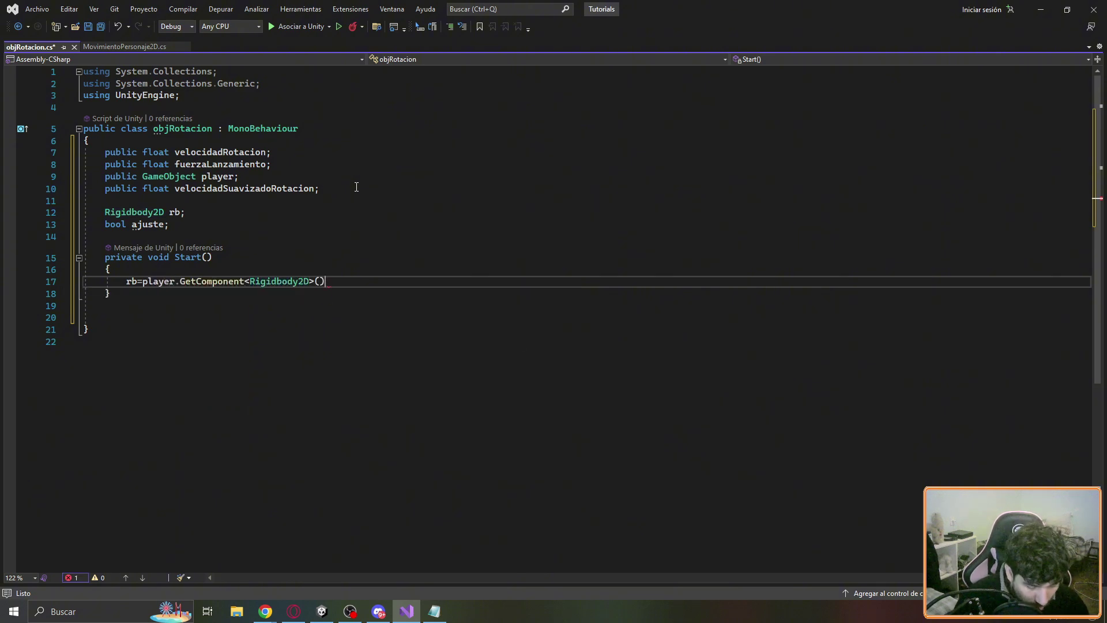
text(;)
key(Down)
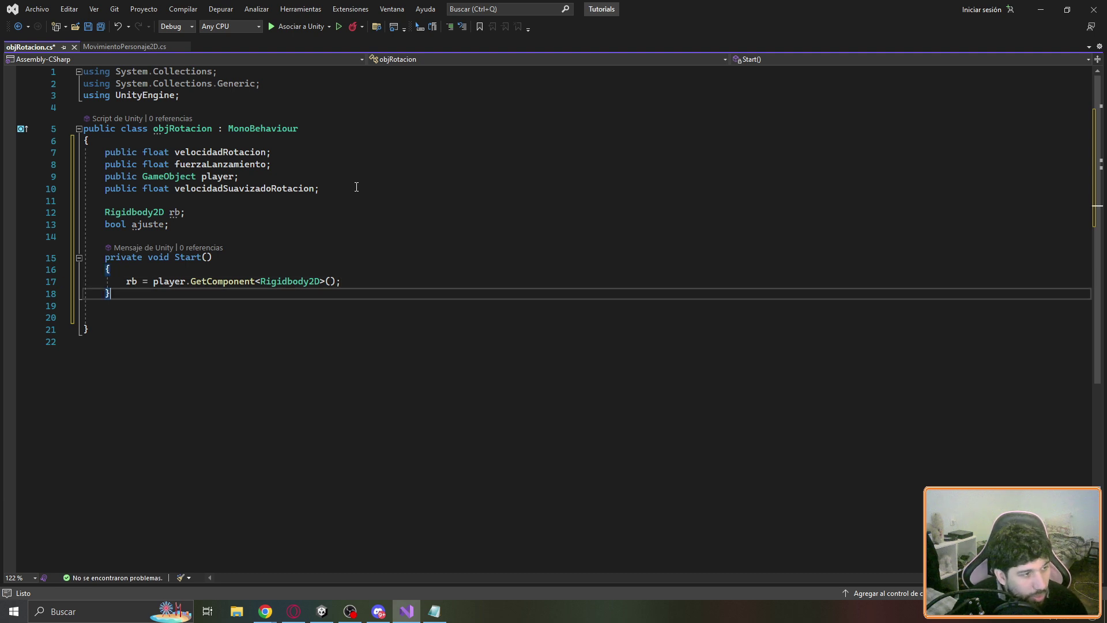
key(Return)
key(Return)
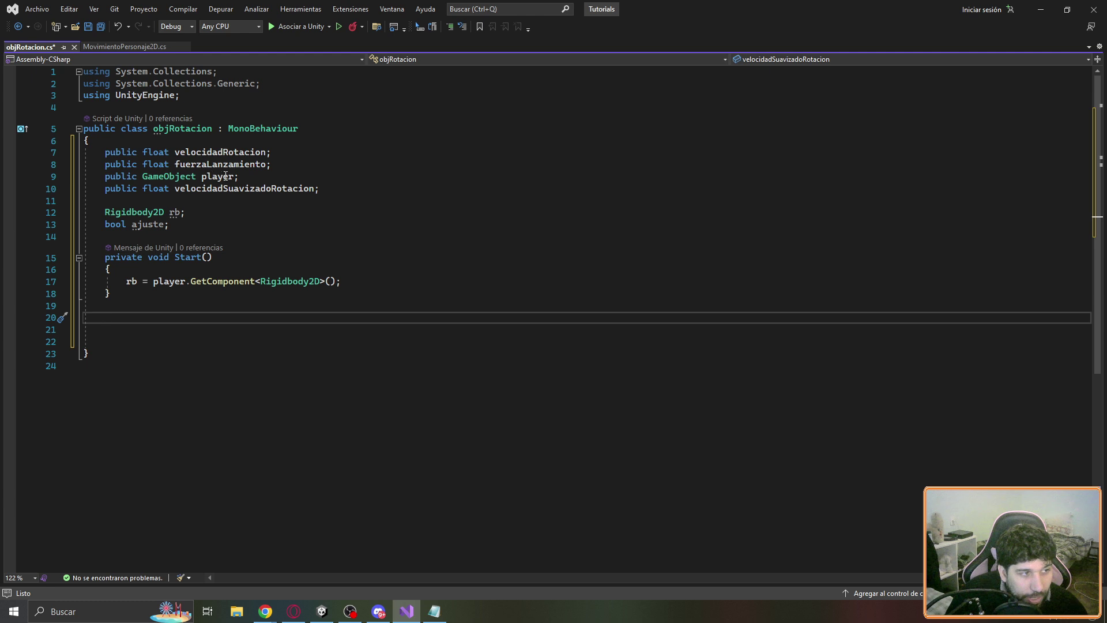
Add an Update method beginning transform.Rotate(0,0, and switch to Unity
text(v)
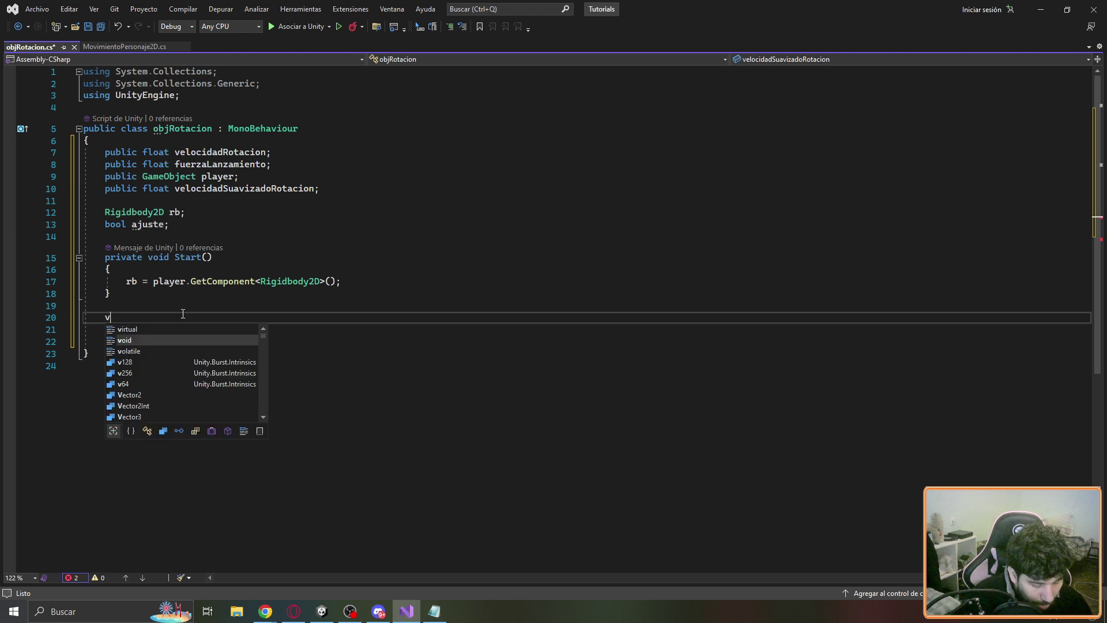
text(oid Up)
key(Tab)
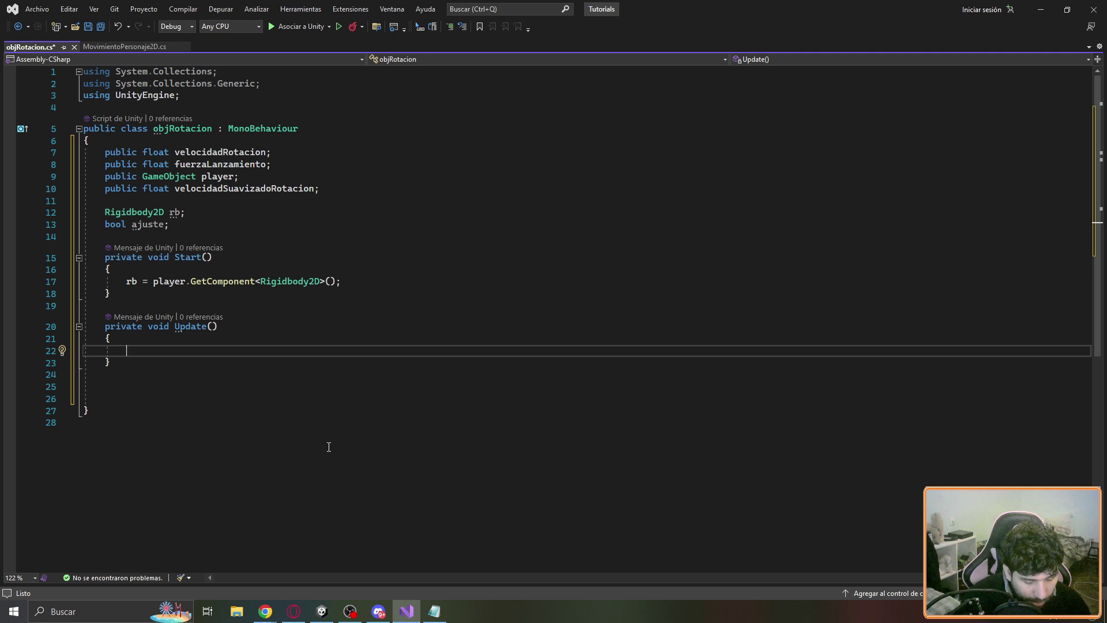
text(trans)
key(Tab)
text(.r)
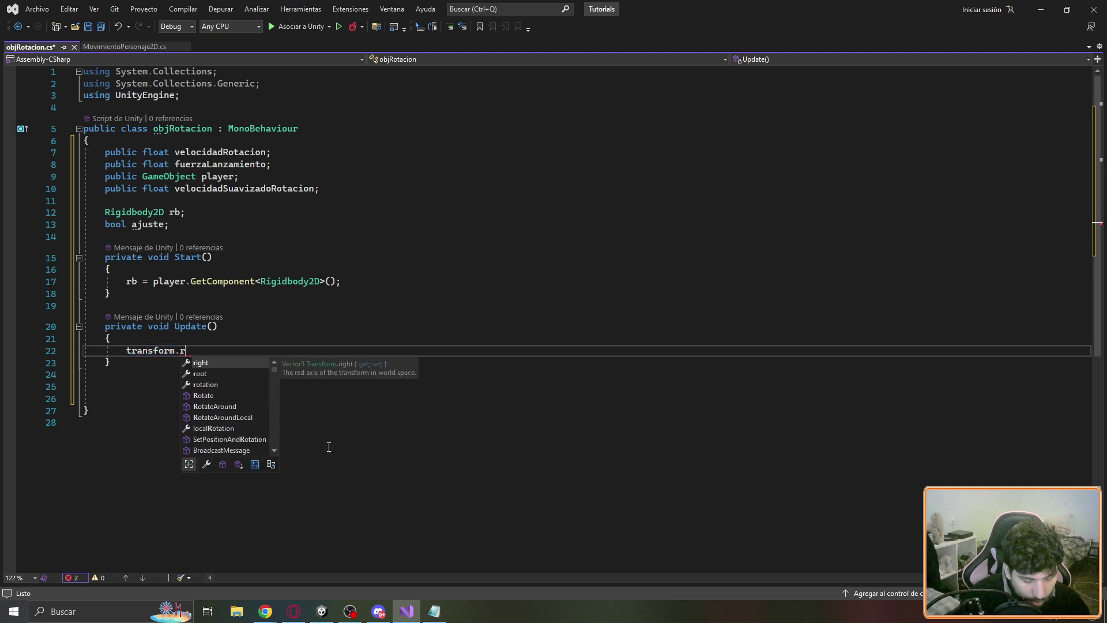
text(ot(0,0,)
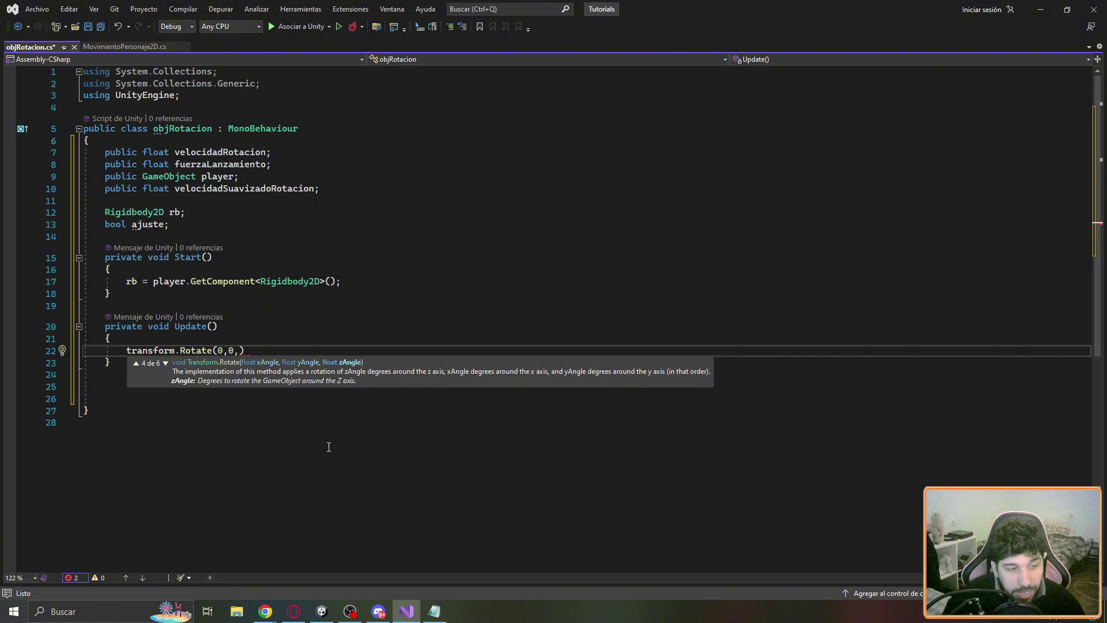
key(alt+Tab)
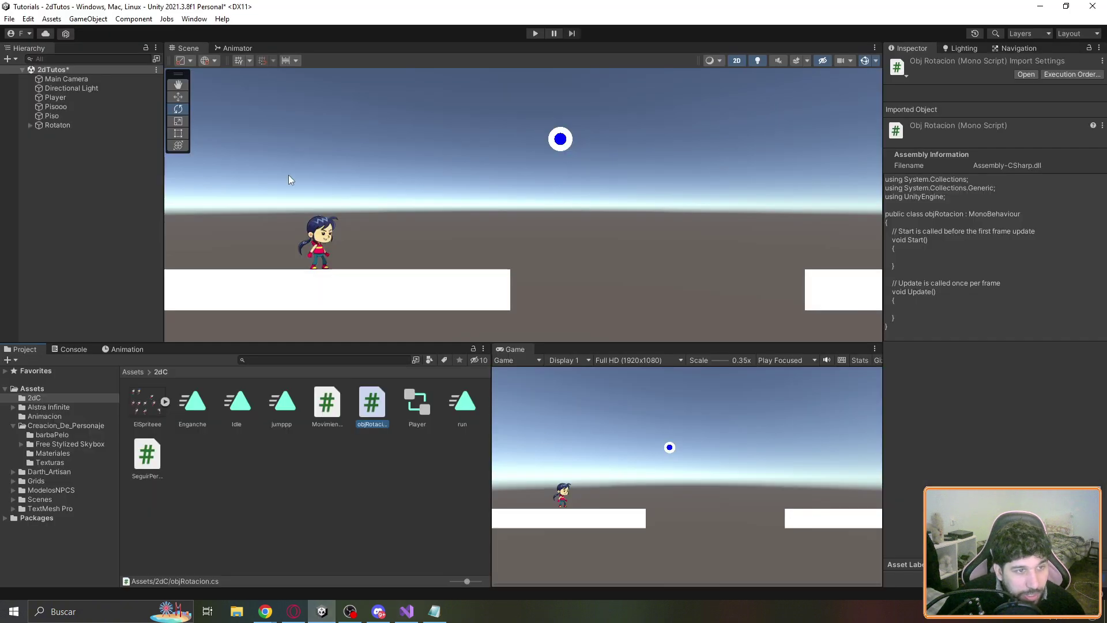
Select Rotaton and spin it with the rotate gizmo, then return to objRotacion in Visual Studio
click(48, 125)
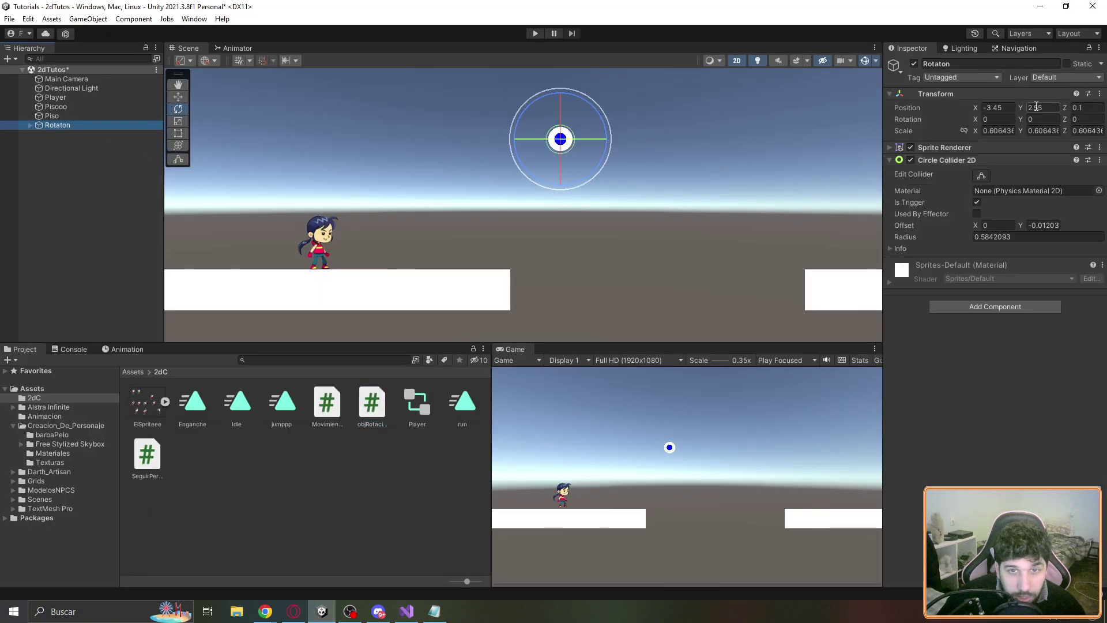
mouse_move(610, 131)
mouse_down()
mouse_move(542, 550)
mouse_move(717, 426)
mouse_move(808, 277)
mouse_up()
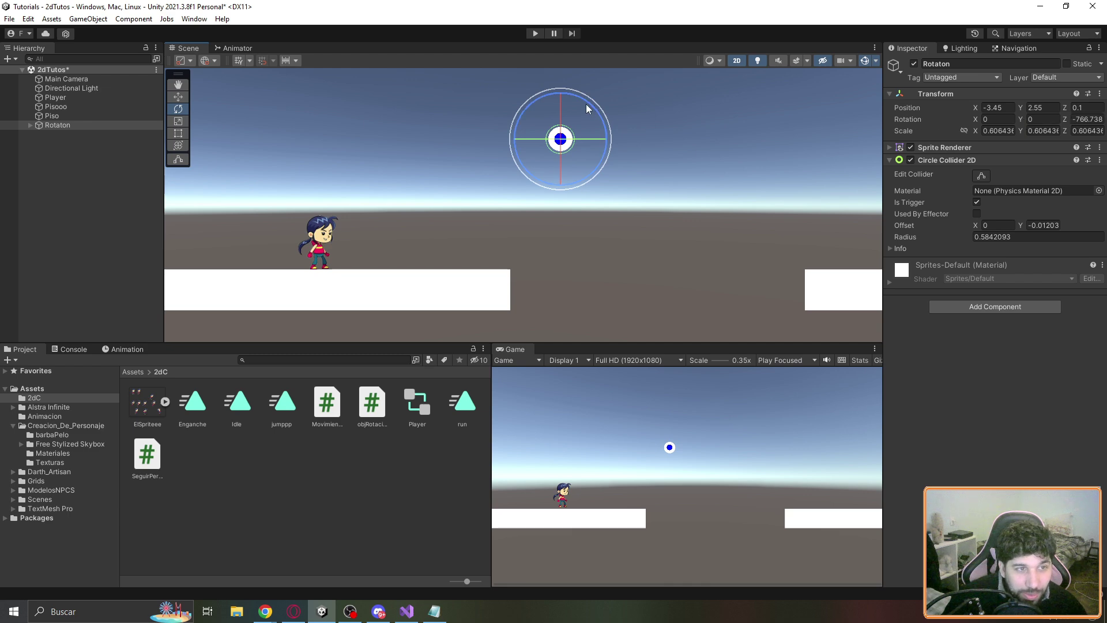
mouse_move(588, 108)
mouse_down()
mouse_move(574, 94)
mouse_move(562, 241)
mouse_move(593, 151)
mouse_move(589, 102)
mouse_up()
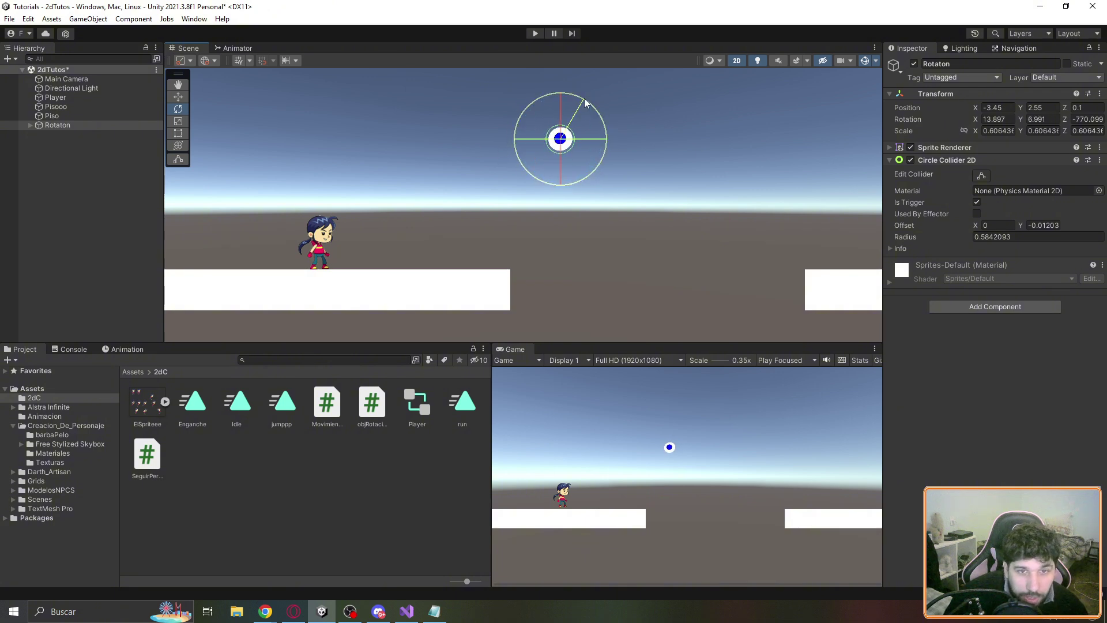
drag(590, 103, 617, 124)
click(618, 128)
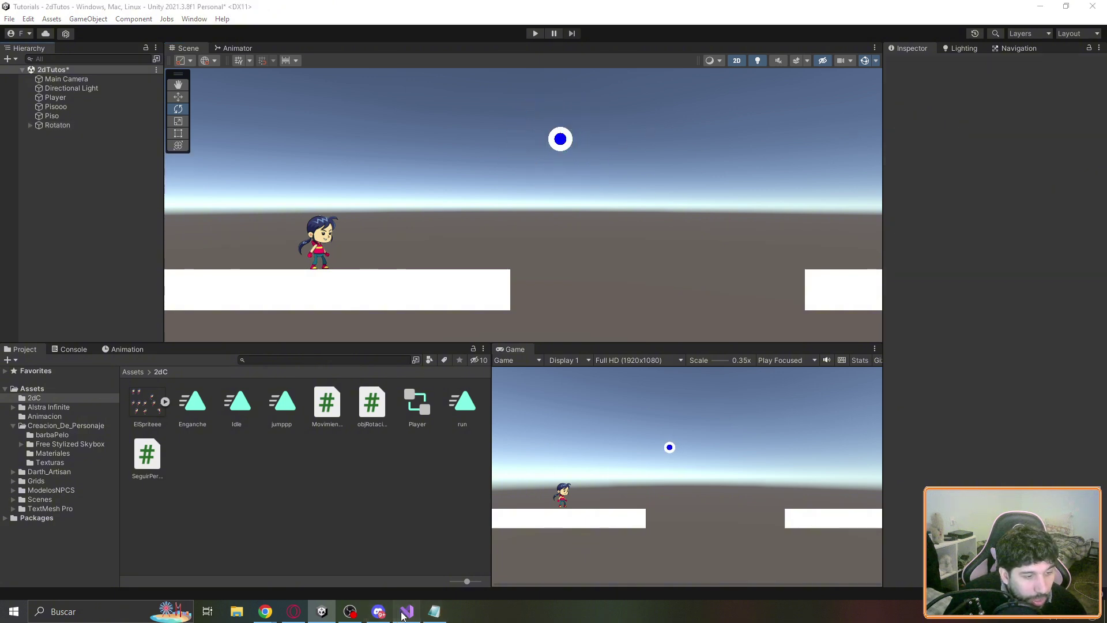
click(407, 611)
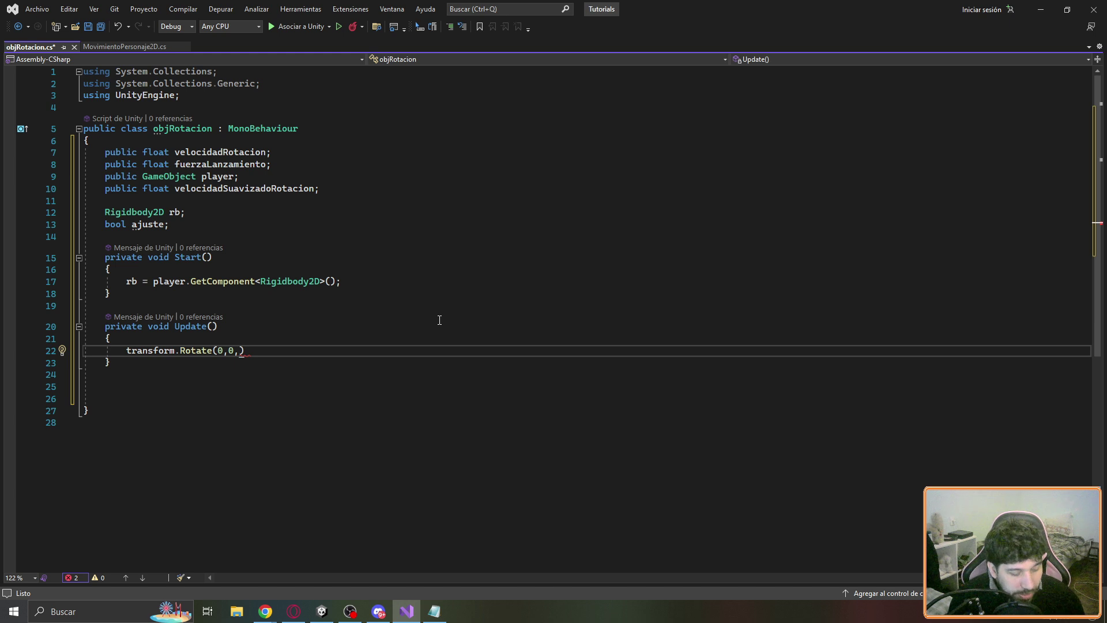
Complete the Rotate call with velocidadRotacion * Time.deltaTime as the Z amount
text(velocidadre)
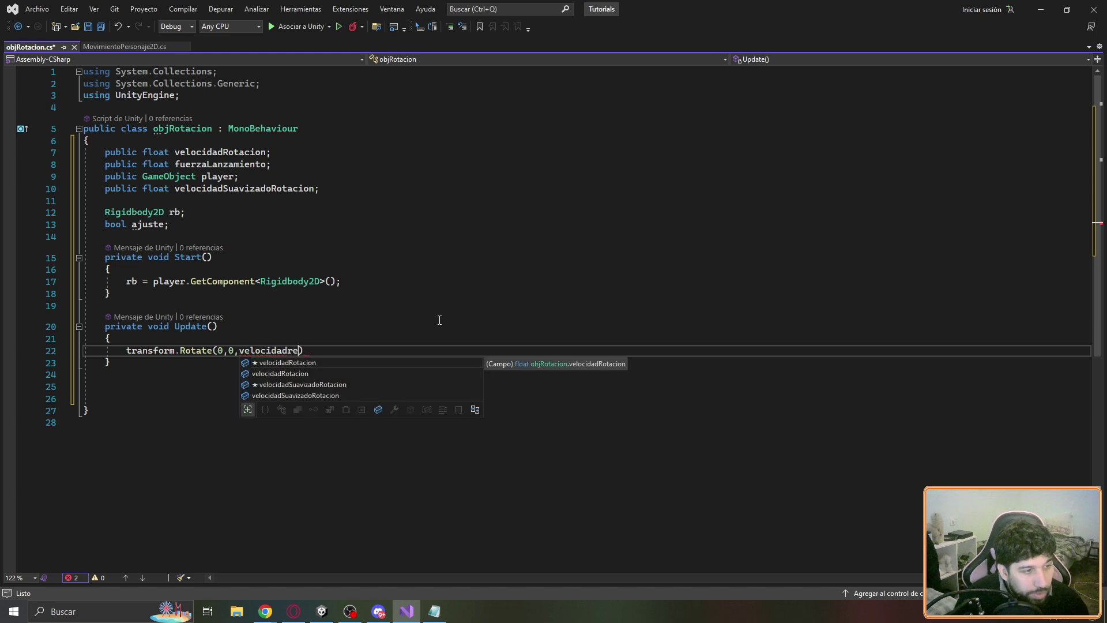
key(Tab)
text(* time.)
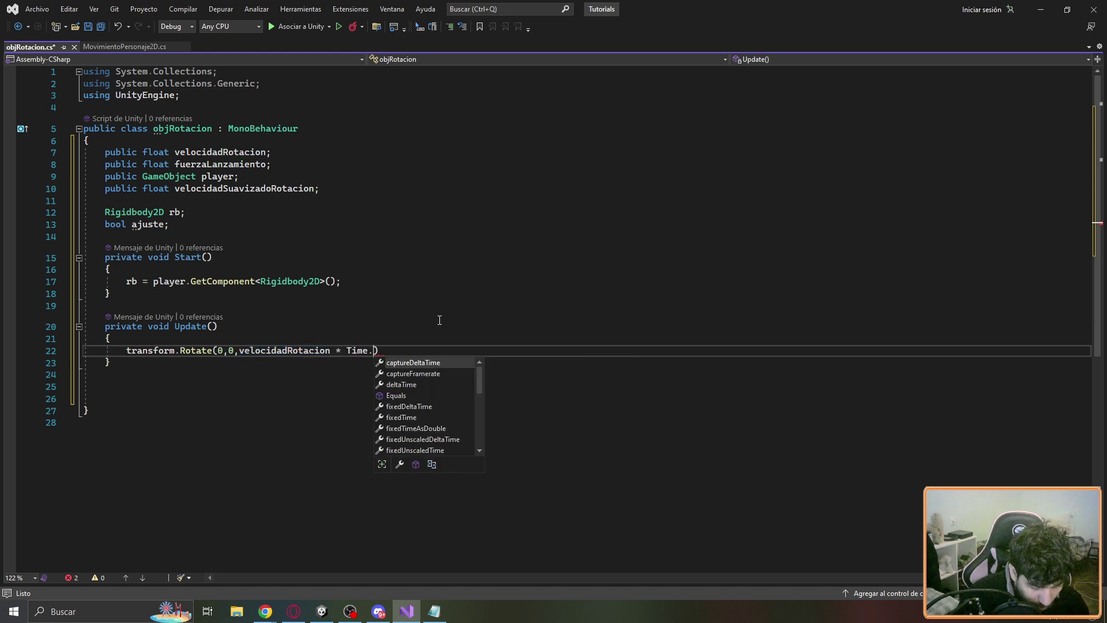
text(delt)
key(Tab)
text();)
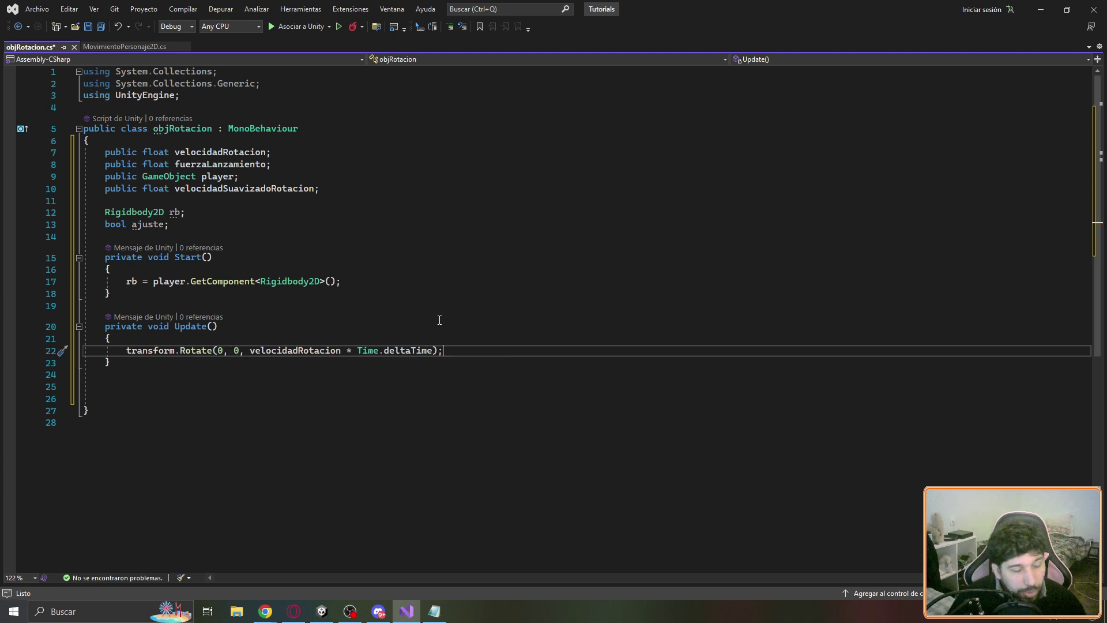
key(Return)
key(Return)
Add an if(ajuste) block storing player.transform.rotation.eulerAngles.z in anguloActual
text(if)
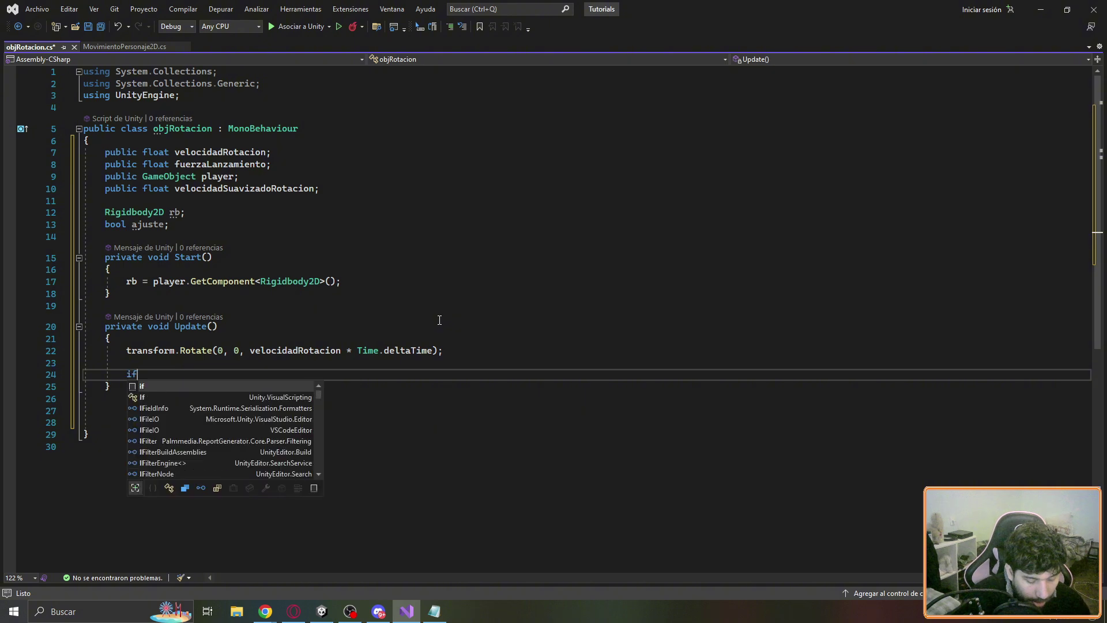
text((ajuste)
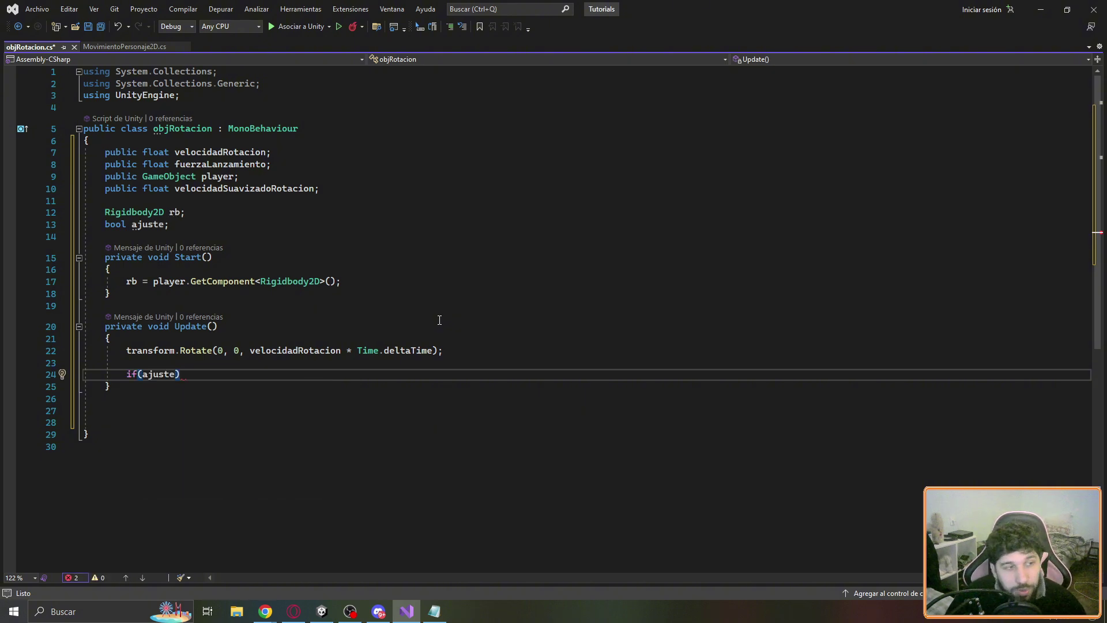
key(Return)
text({)
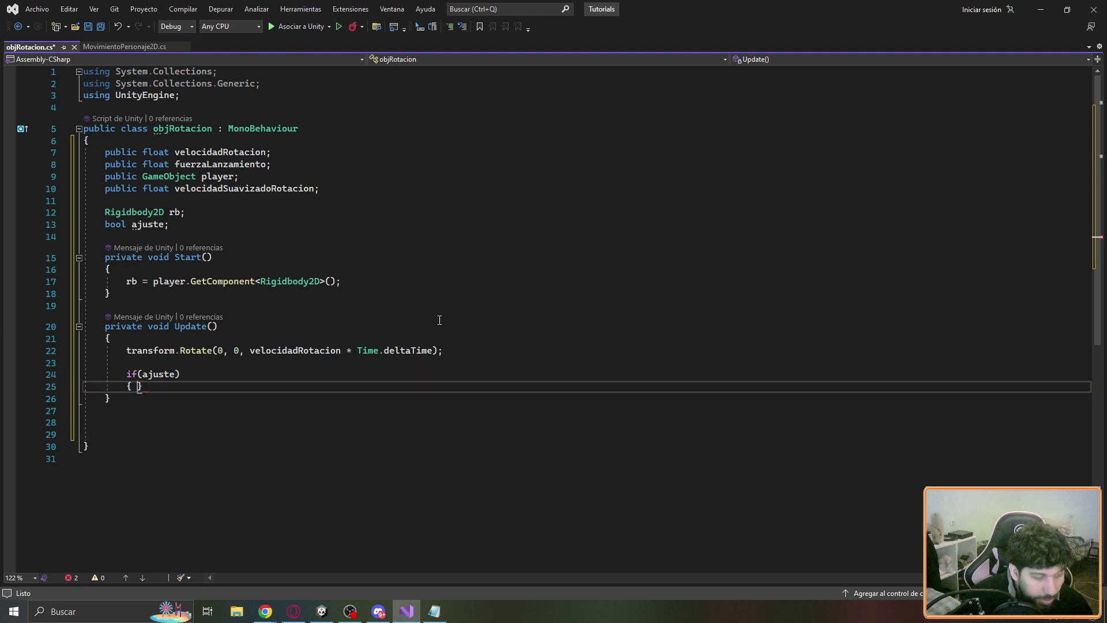
key(Return)
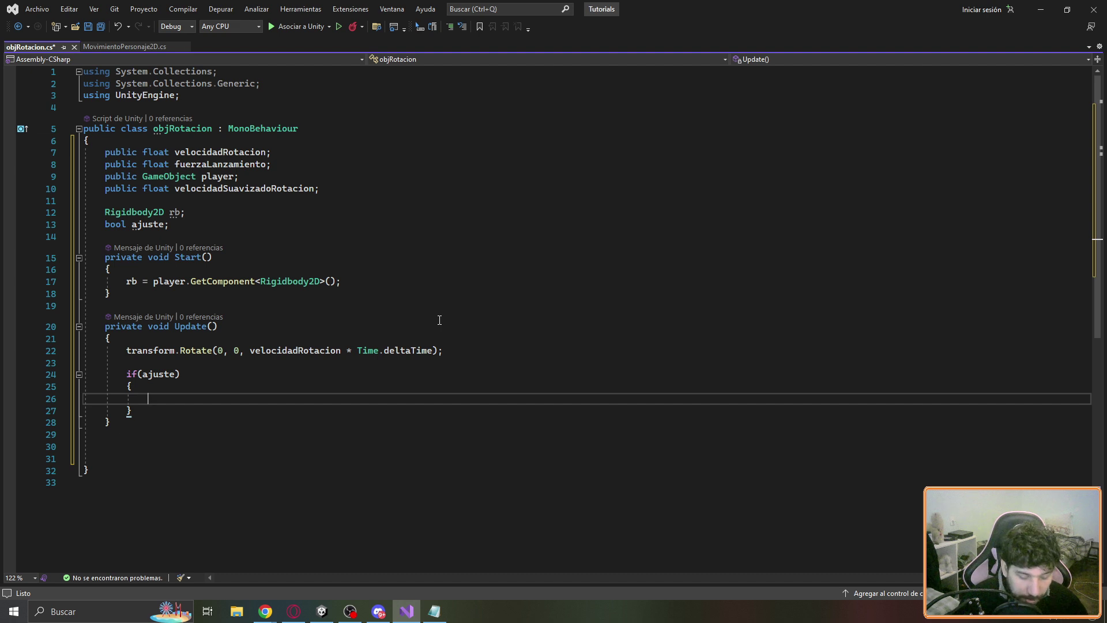
text(float ang)
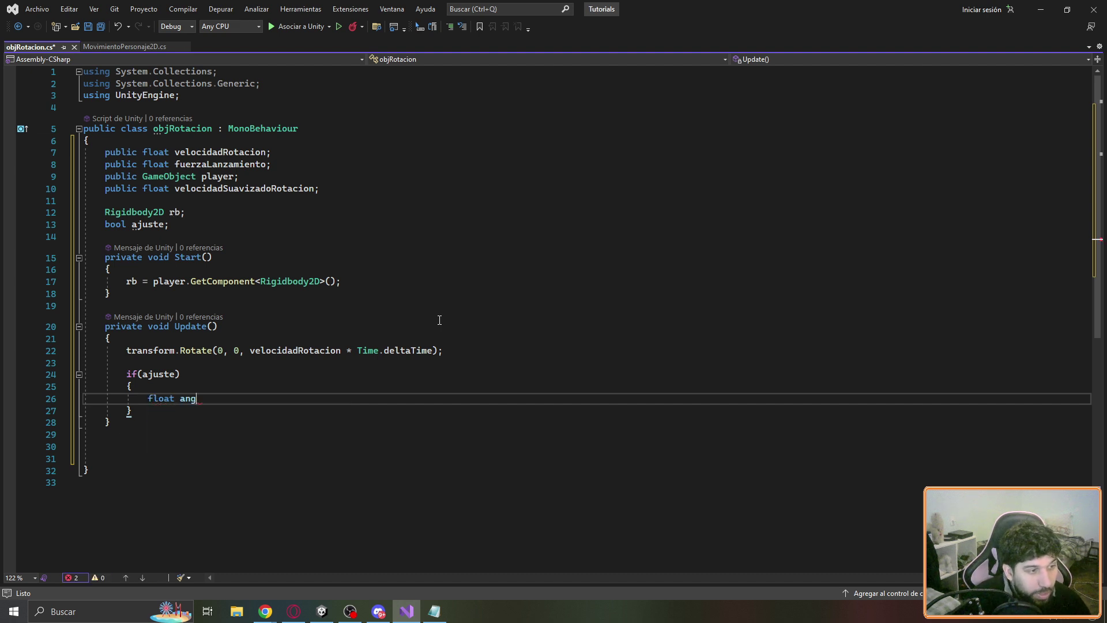
text(uloActual)
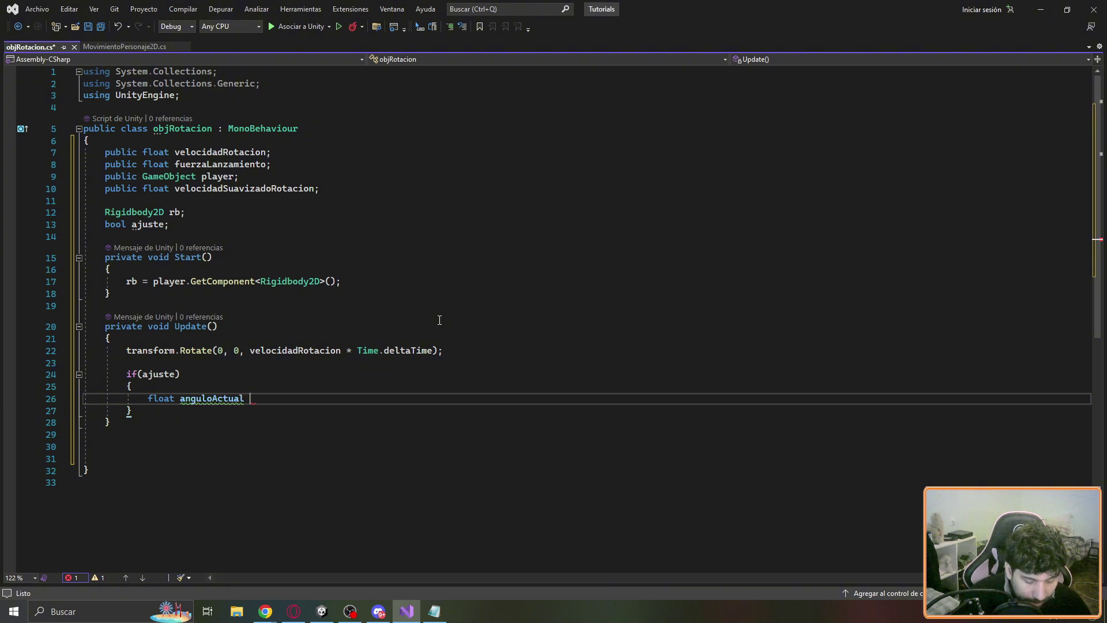
text(= player.)
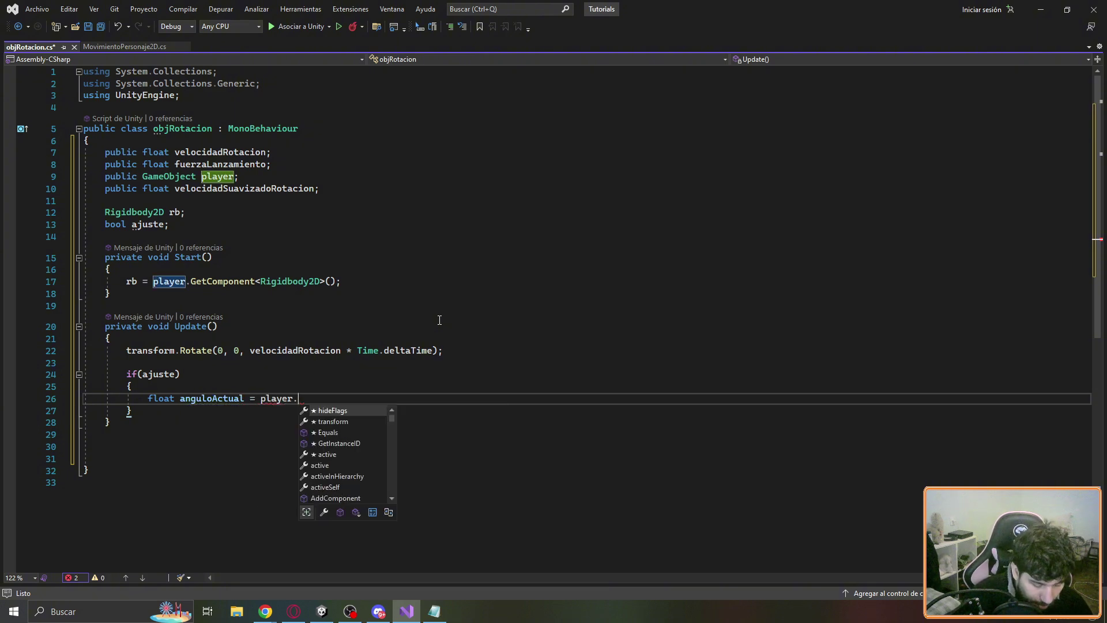
text(transform.rotat)
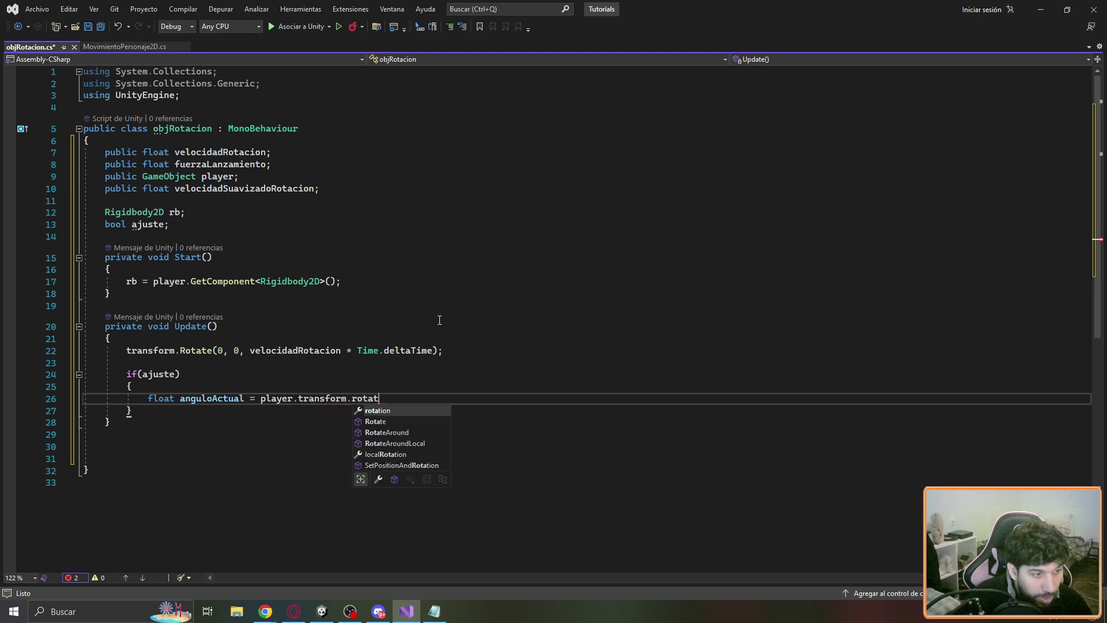
text(ion.euler)
key(Tab)
text(.)
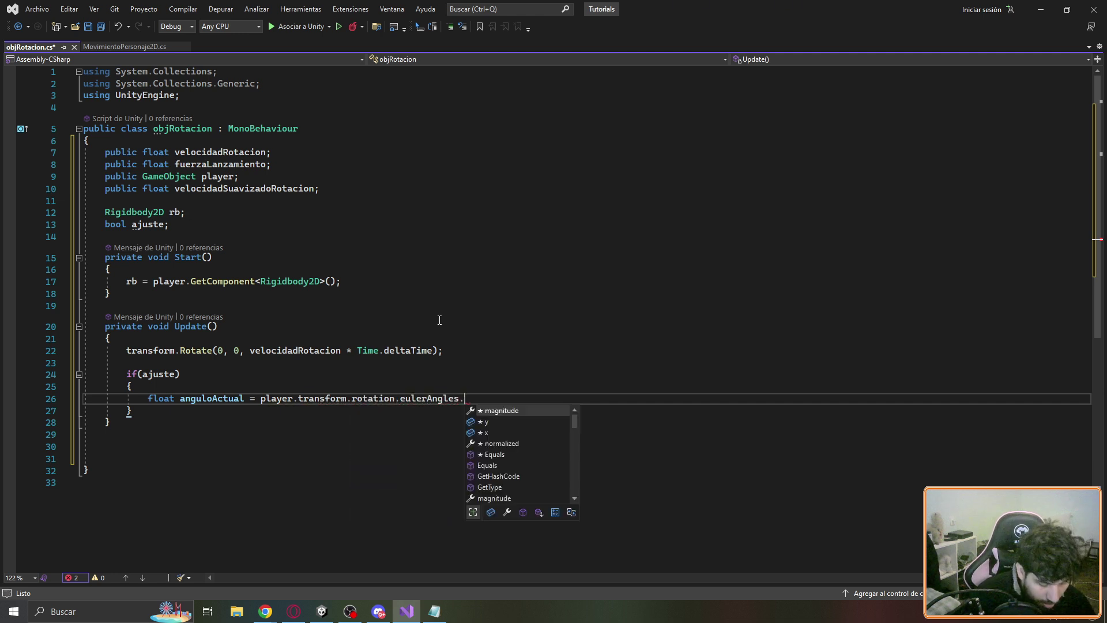
text(z)
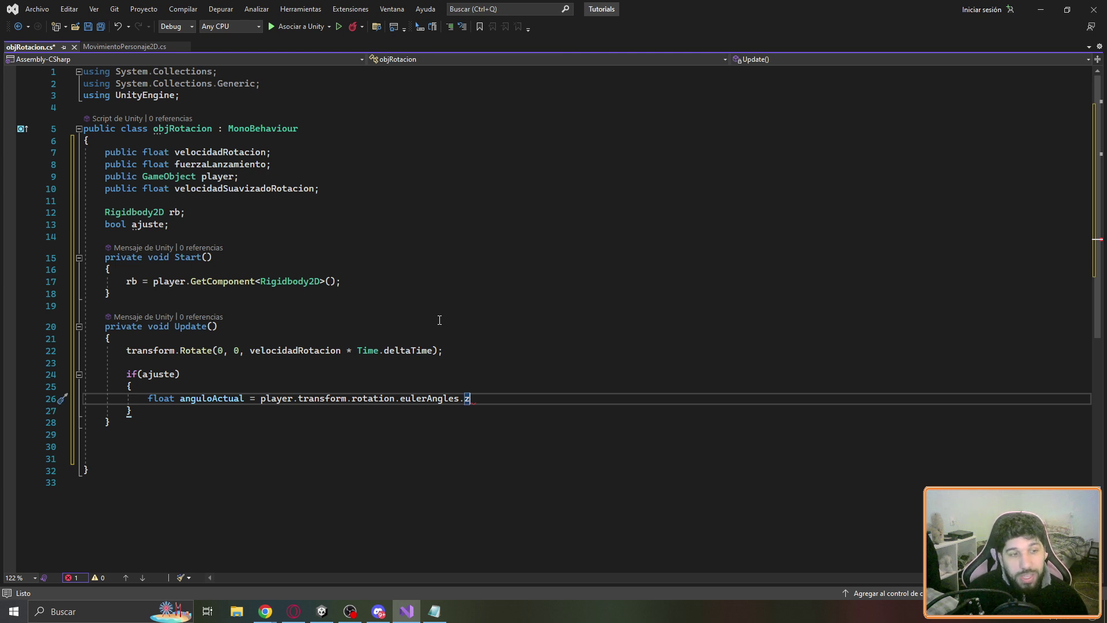
text(;)
key(Return)
text(f)
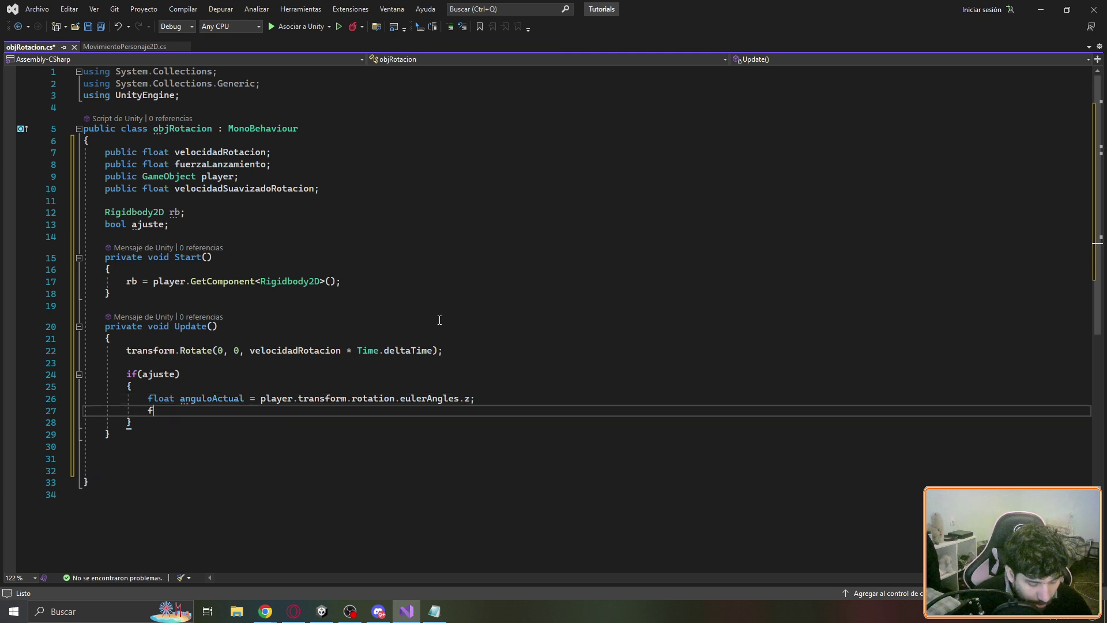
Begin nuevoAngulo = Mathf.LerpAngle(anguloActual, and check the Player's Z rotation in Unity
text(loat )
text(nue)
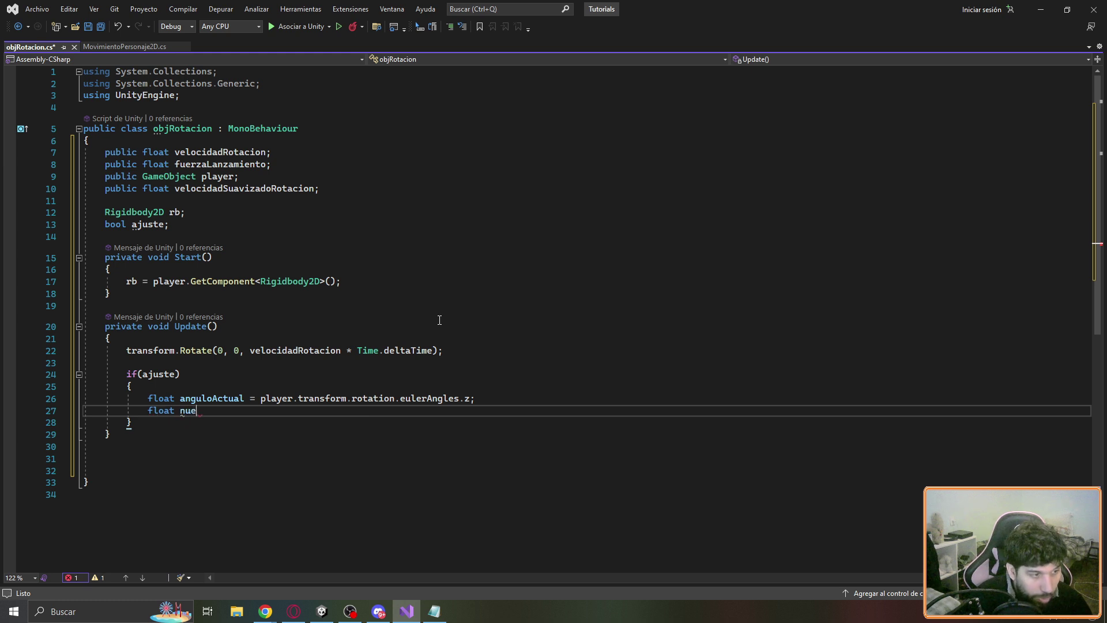
text(voAngulo;)
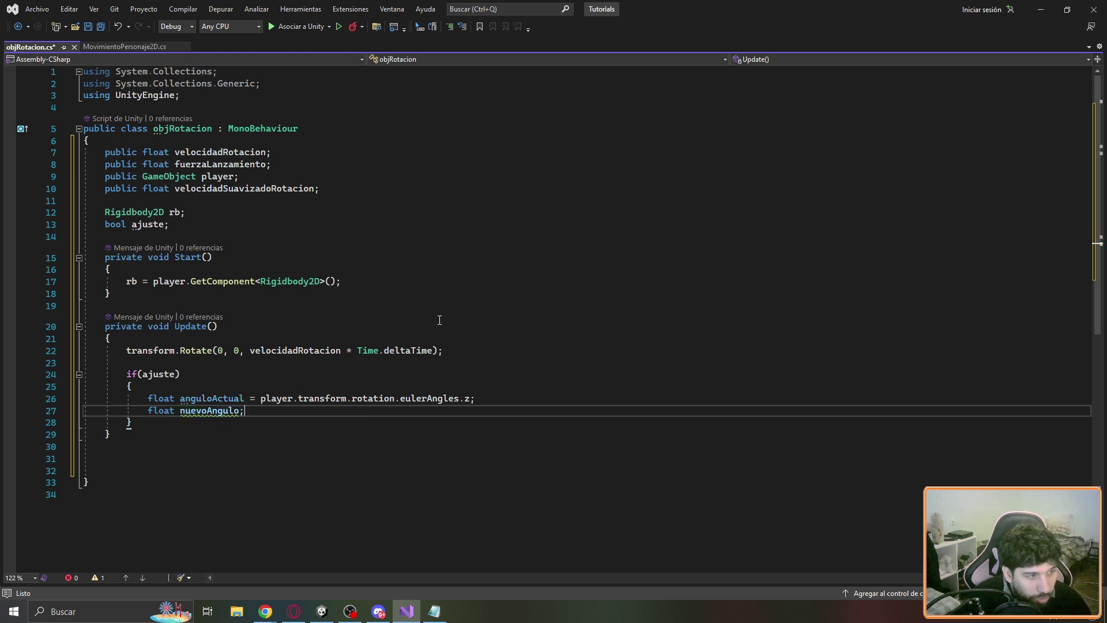
key(BackSpace)
text( = )
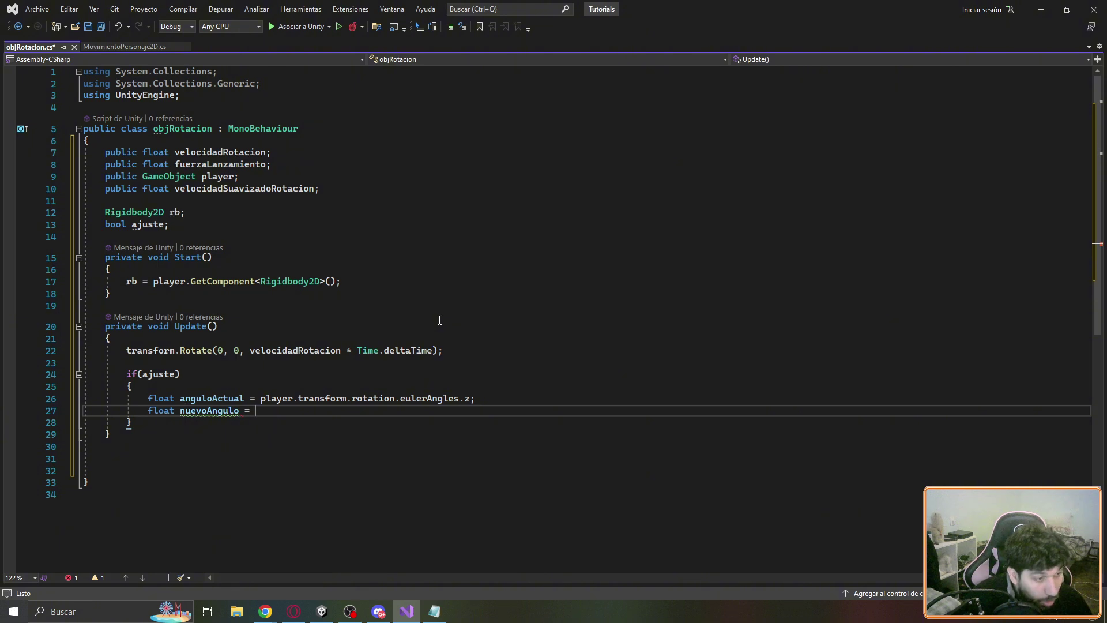
text(Mathf.)
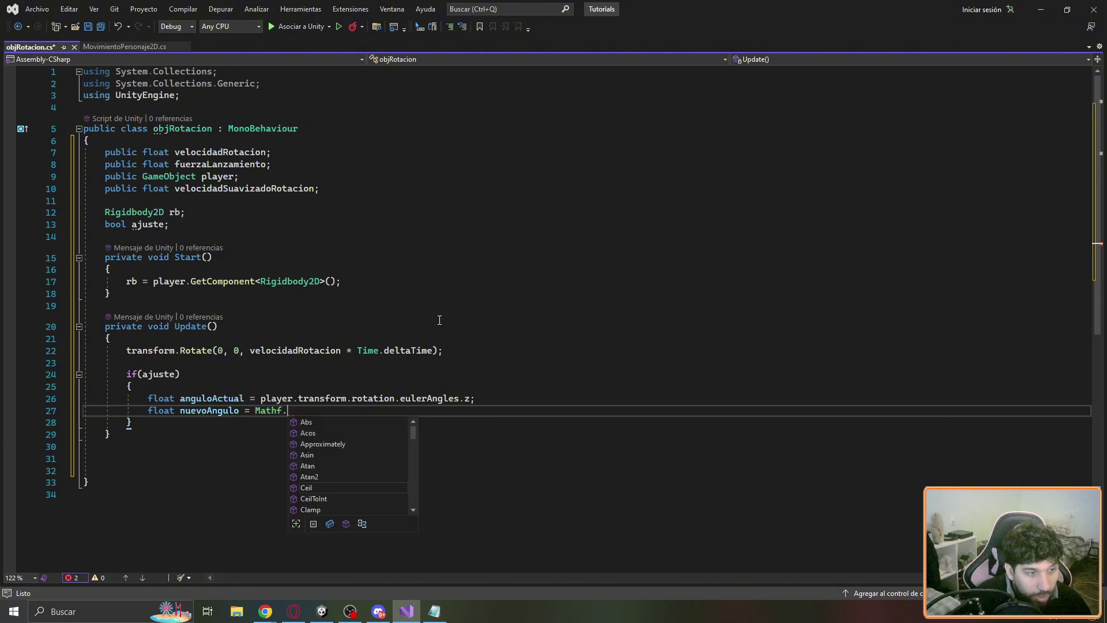
text(lerp)
key(Down)
text((ang)
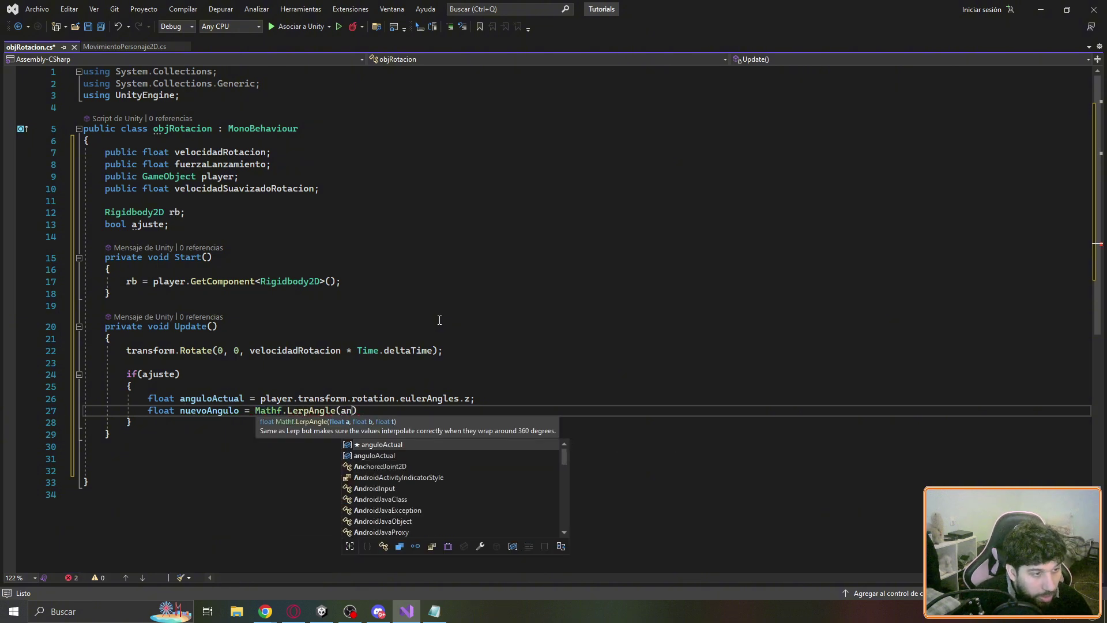
key(Tab)
text(,)
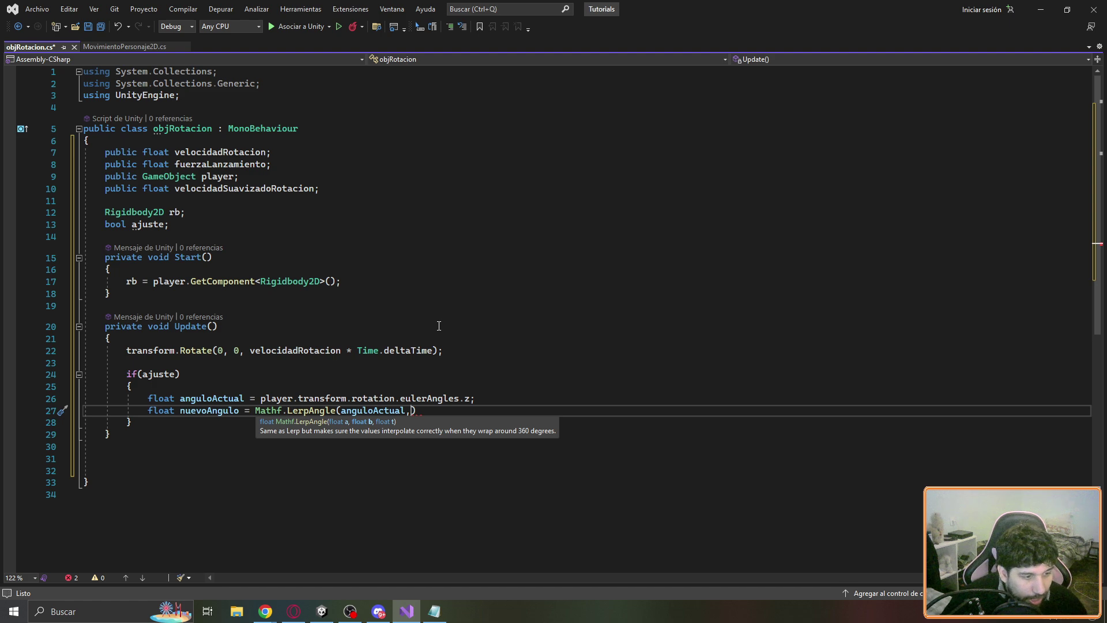
click(322, 611)
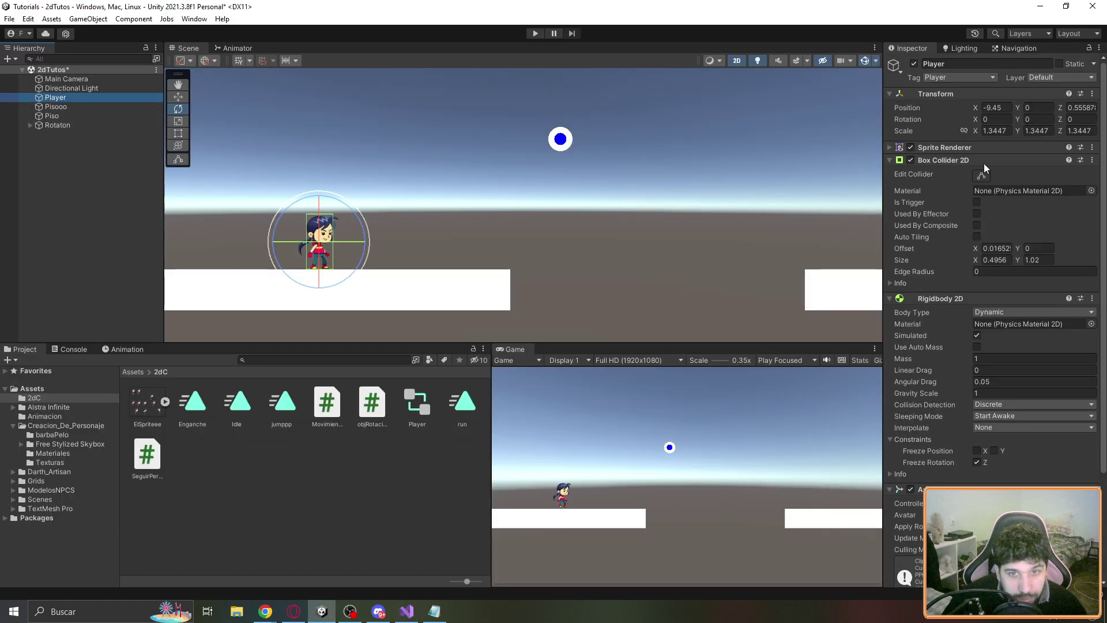
click(1070, 119)
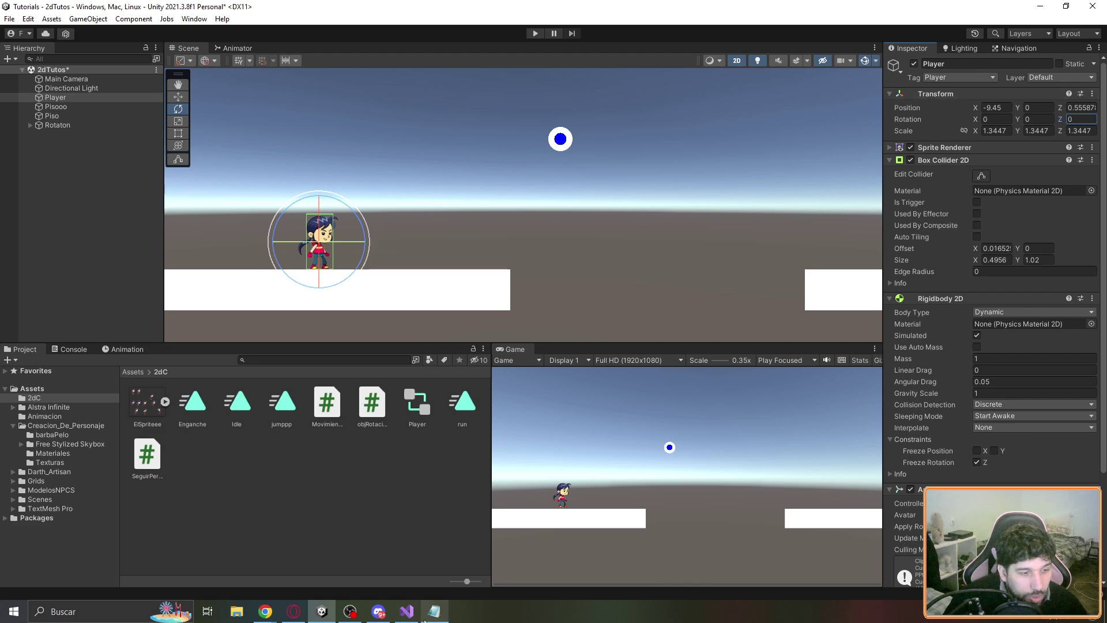
click(406, 611)
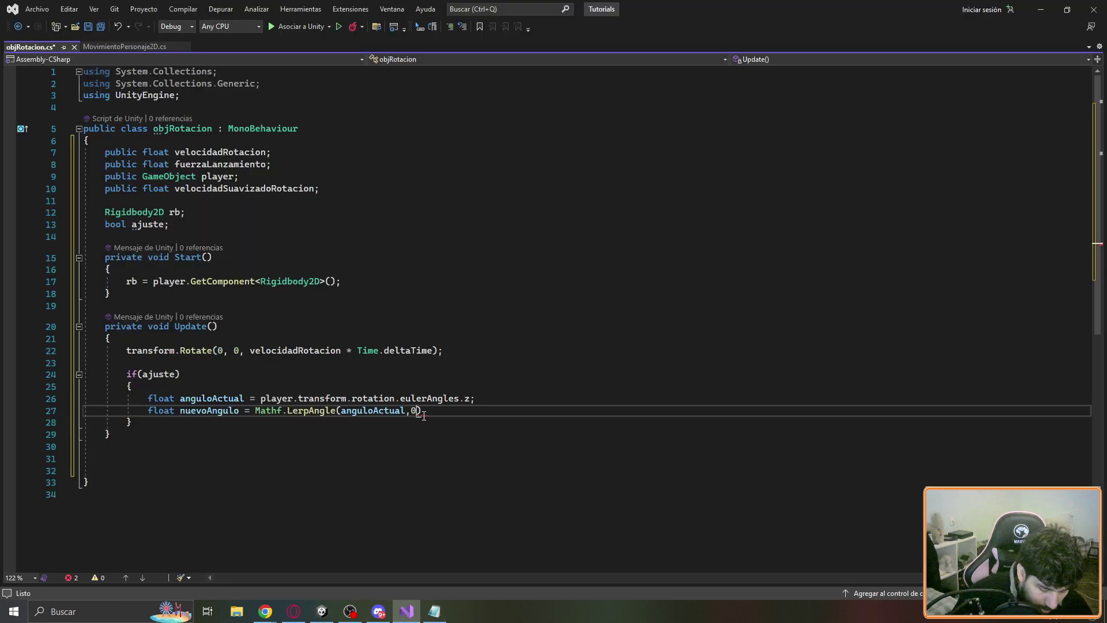
Finish the LerpAngle call with a velocidadSuavizadoRotacion * Time.deltaTime step
text(,v)
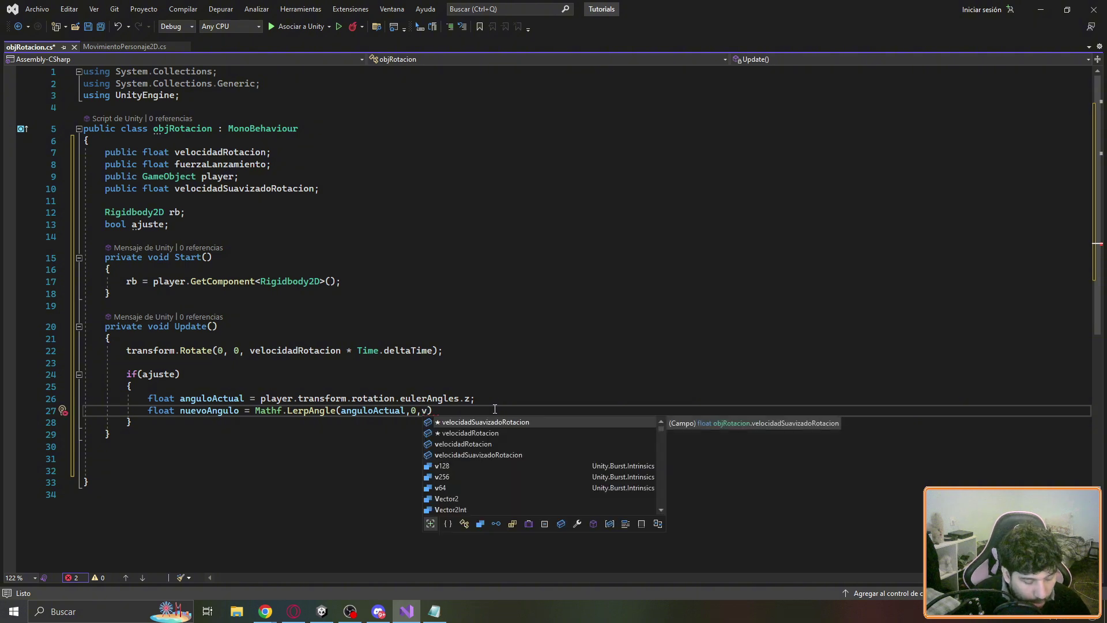
text(elo)
key(Tab)
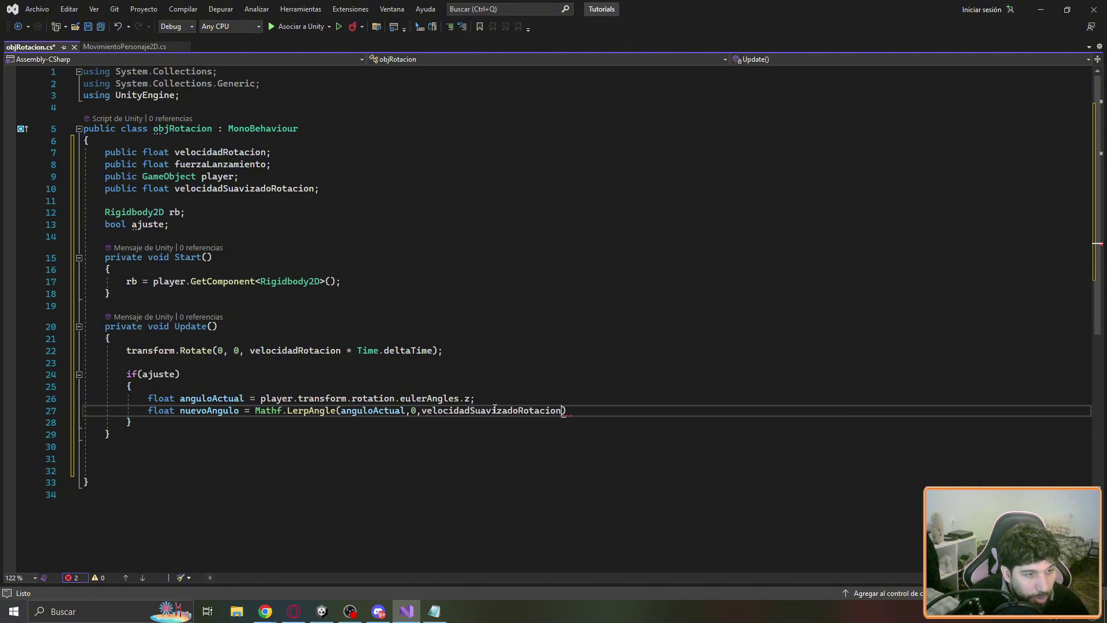
text(* ti)
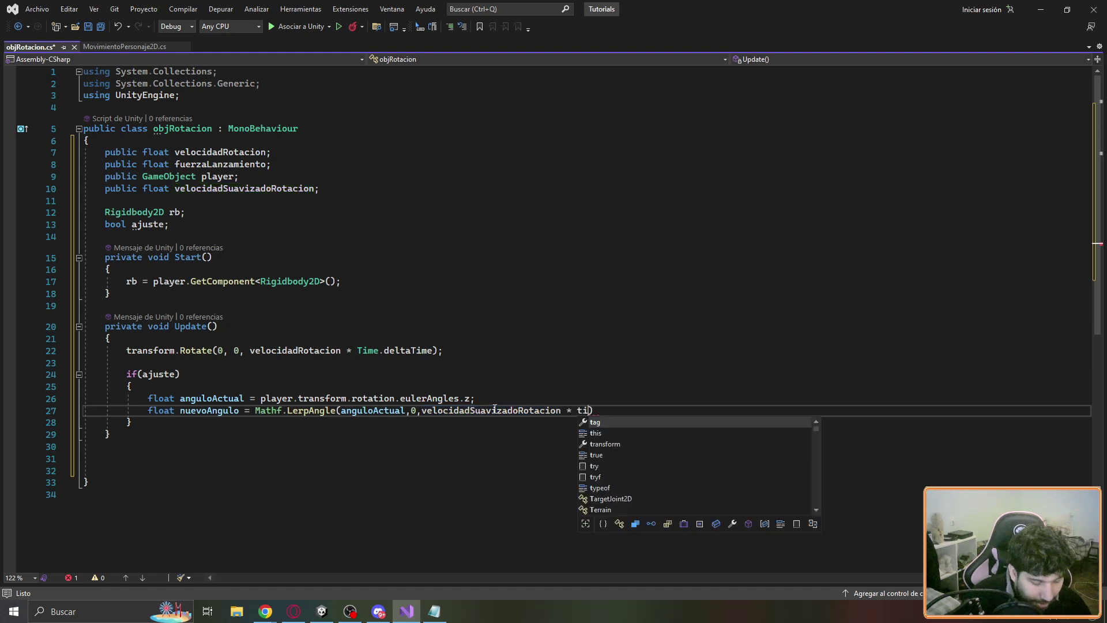
text(me.delta;)
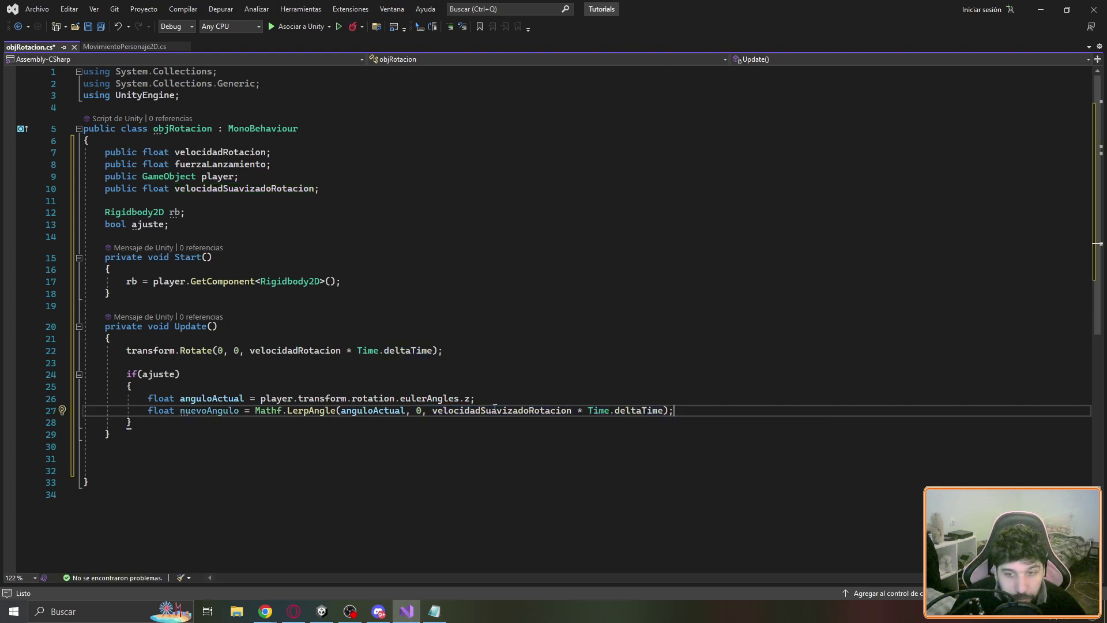
key(Return)
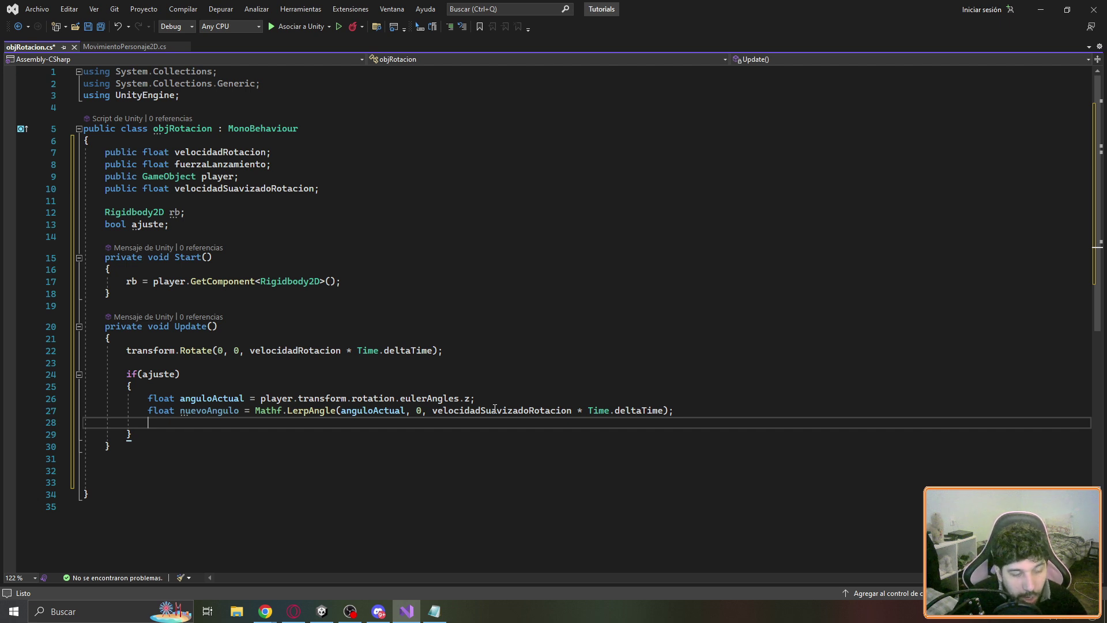
Set player.transform.rotation = Quaternion.Euler(0, 0, nuevoAngulo), then frame the Player in Unity
text(player)
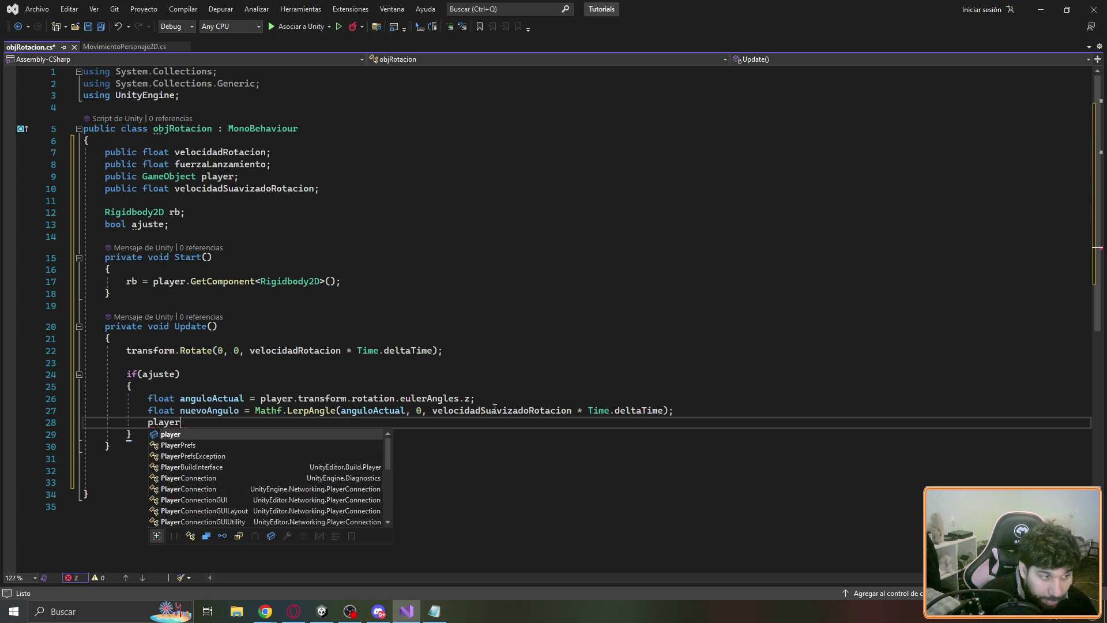
key(Escape)
text(.transform)
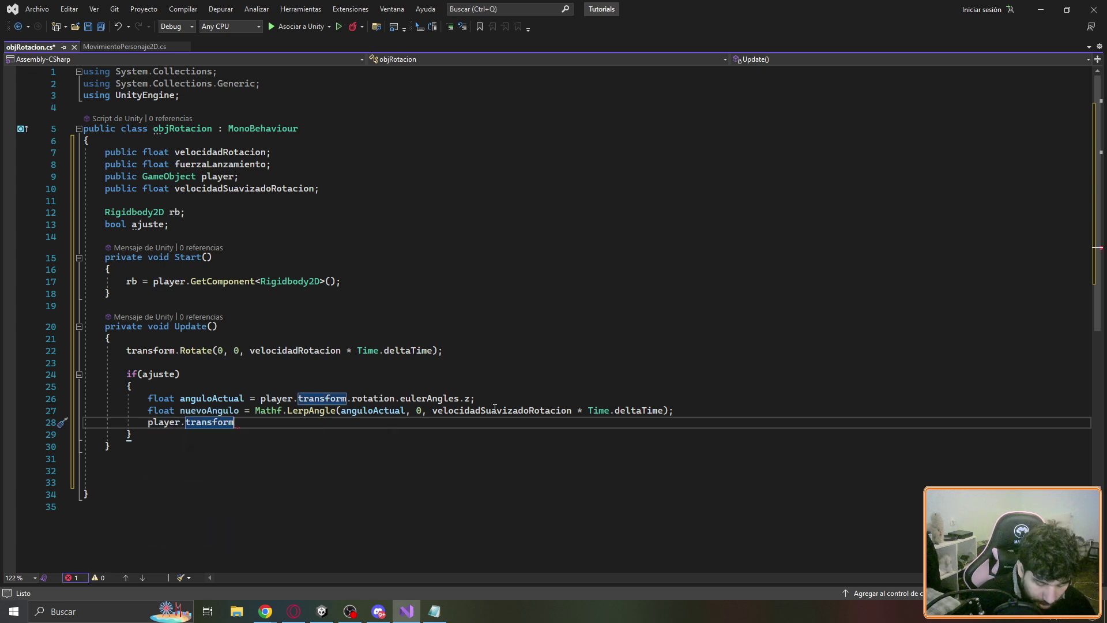
text(.rotation)
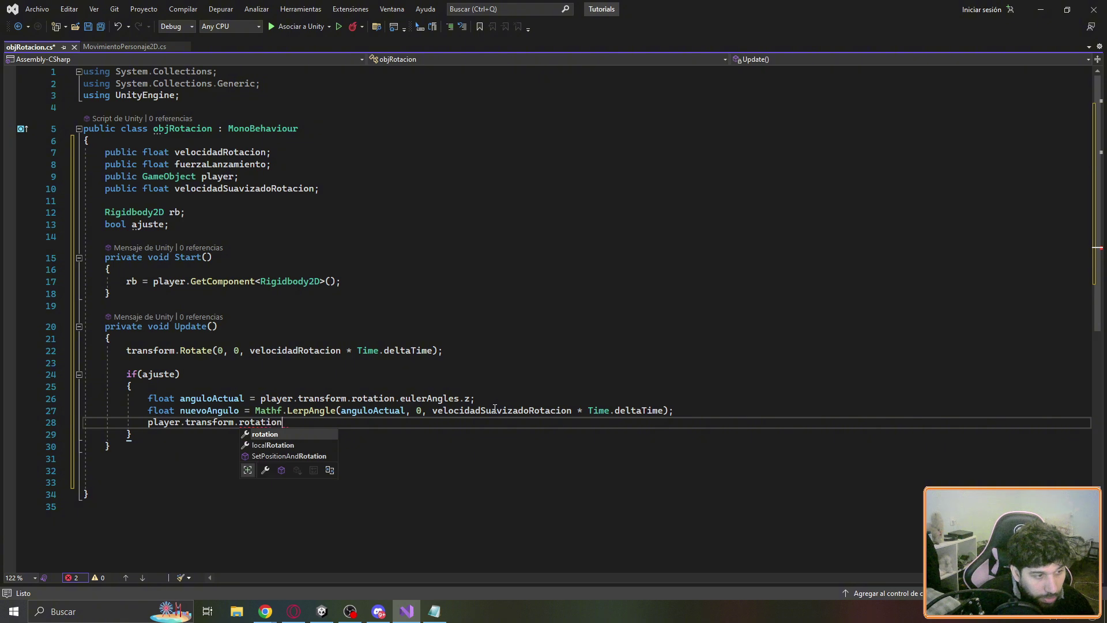
text( = quatern)
key(Tab)
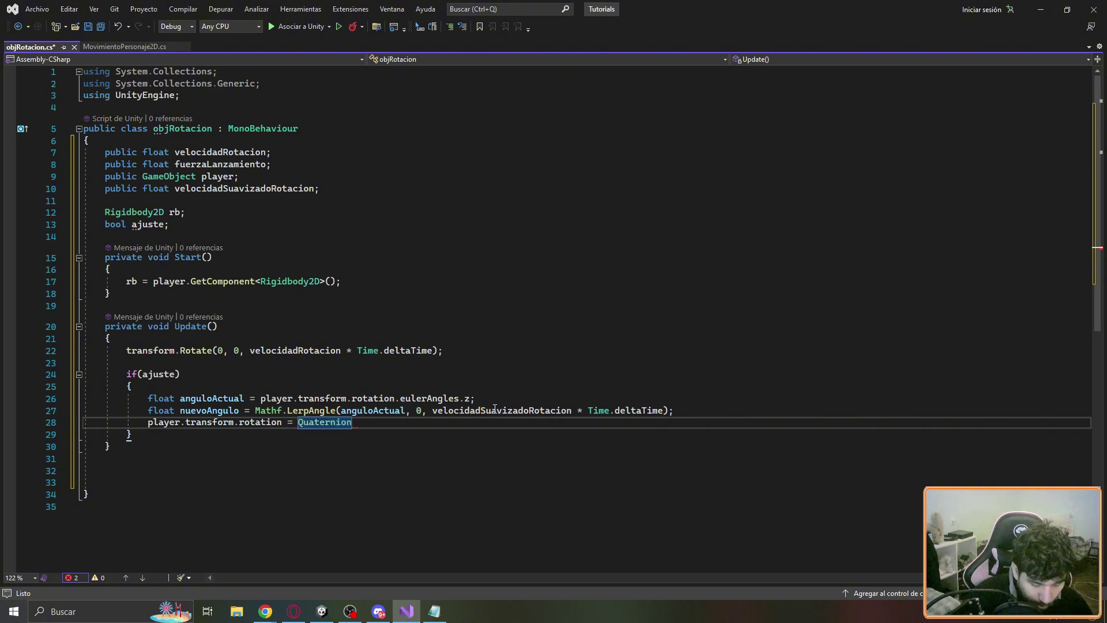
text(.eu)
key(Tab)
text(()
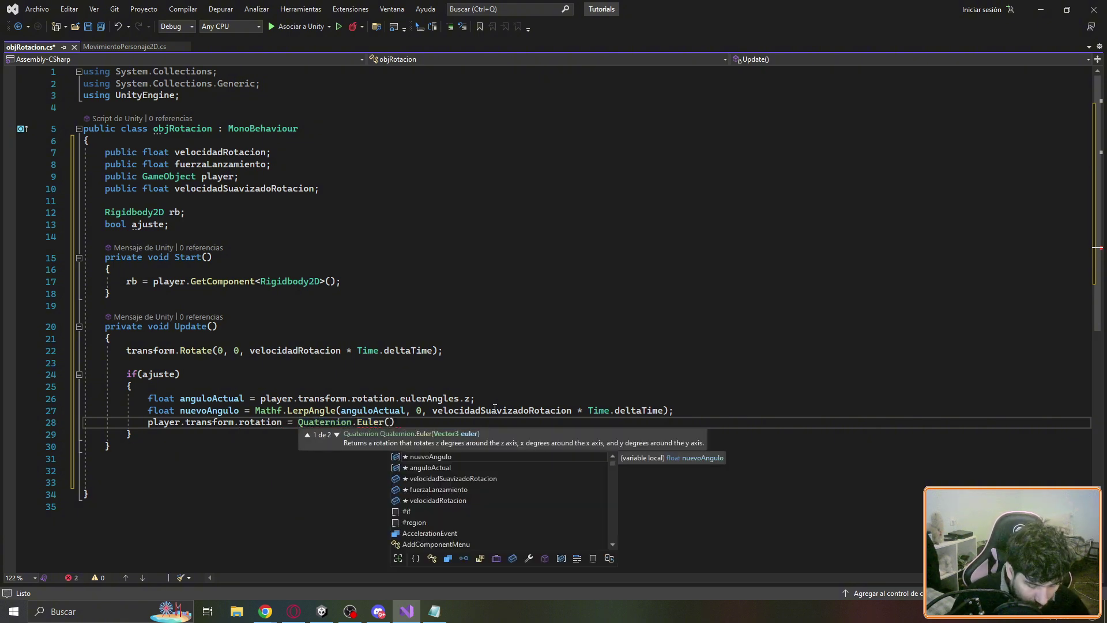
text(0, 0, )
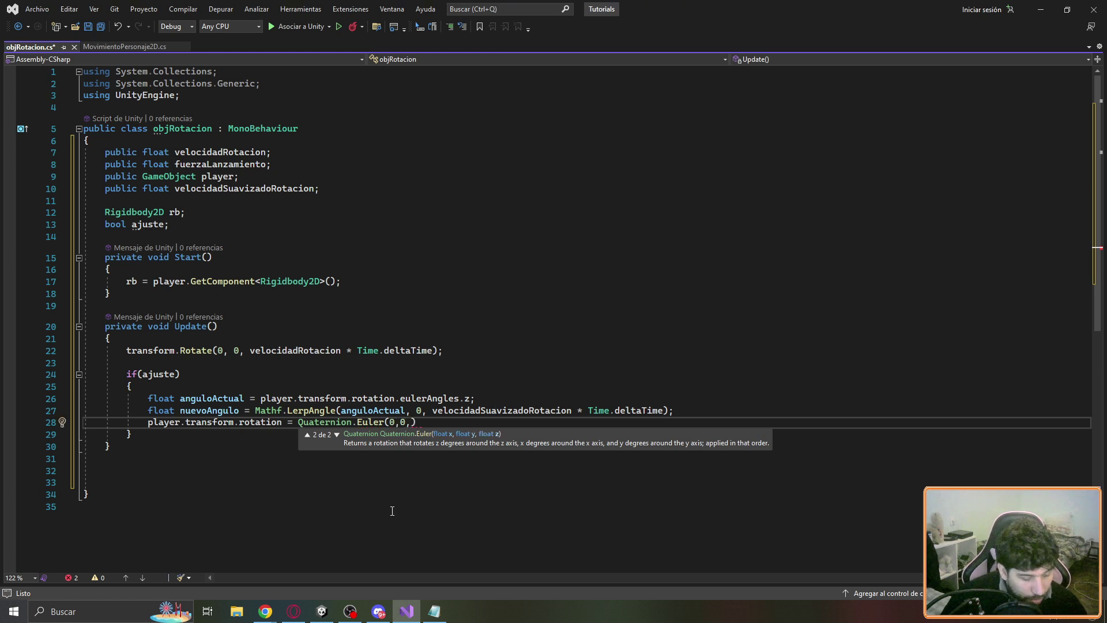
text(nuevoAngulo);)
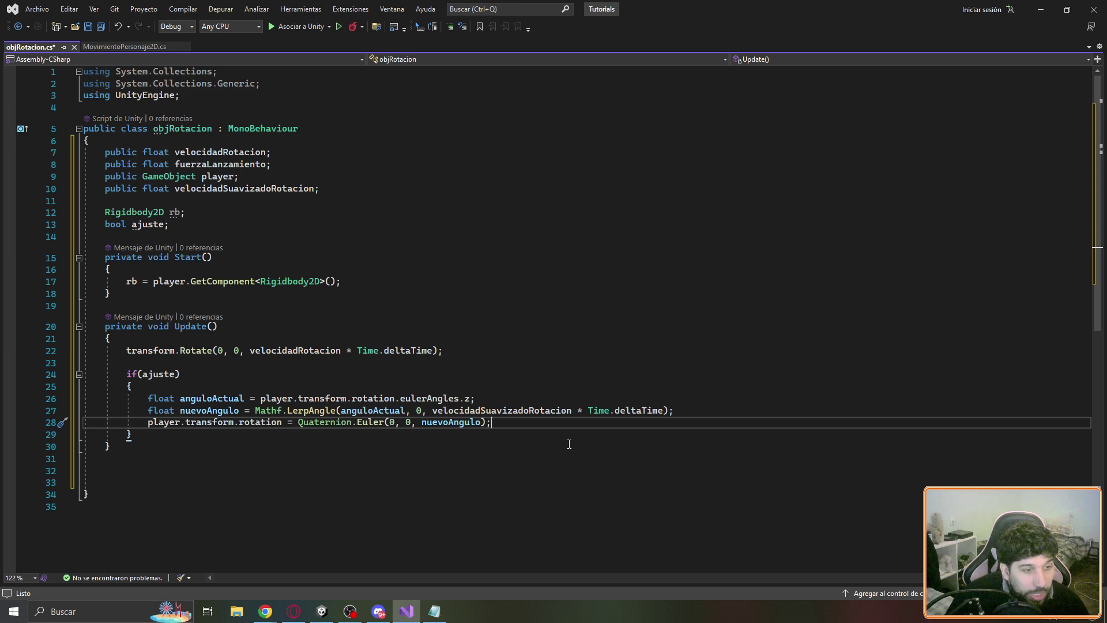
scroll(569, 444, down, 1)
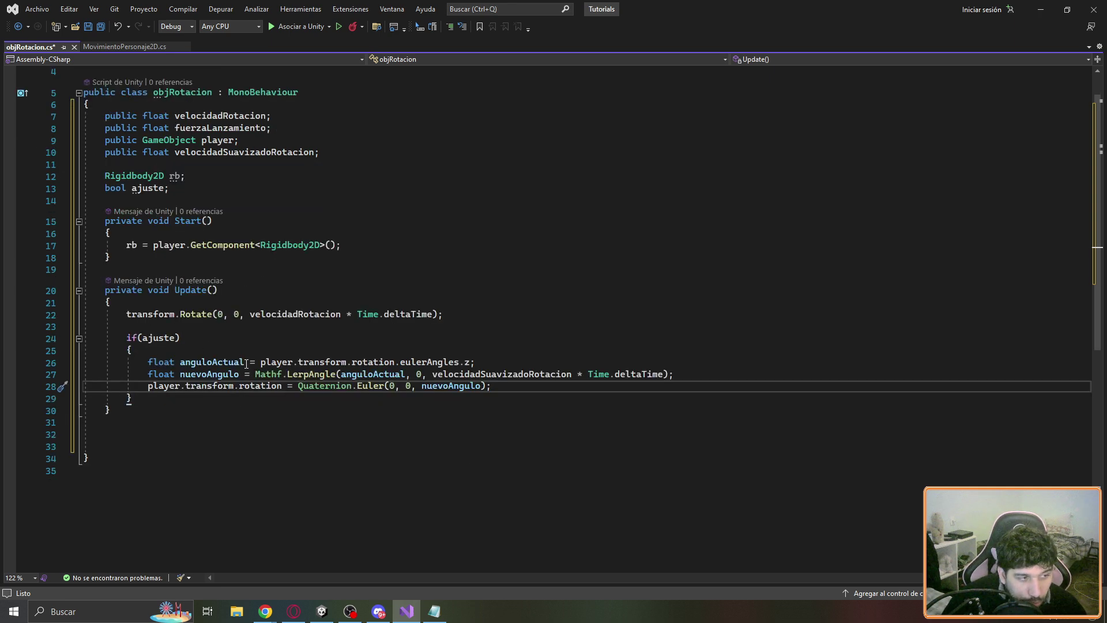
click(322, 611)
key(f)
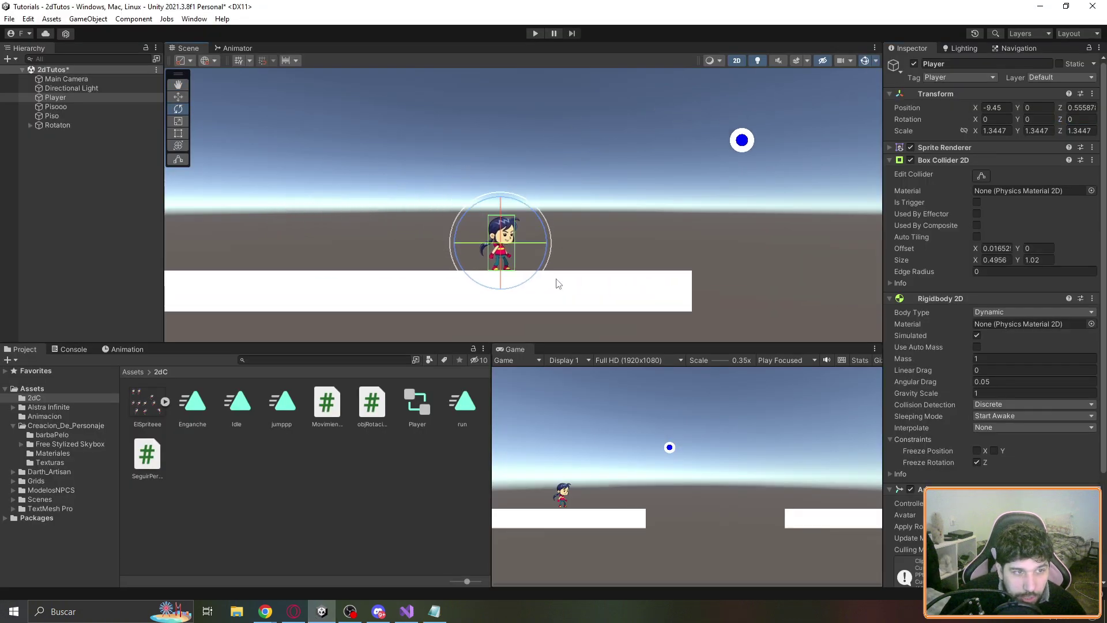
Try Player Z rotations like 854 and 120, drag it back upright, then return to the code
text(854)
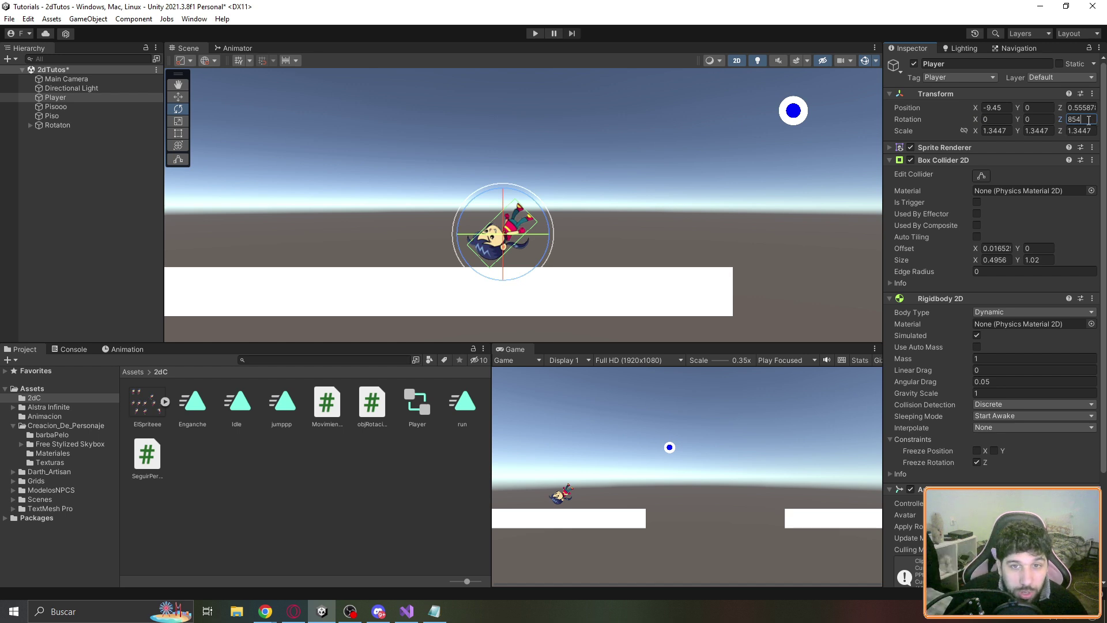
key(Return)
text(0)
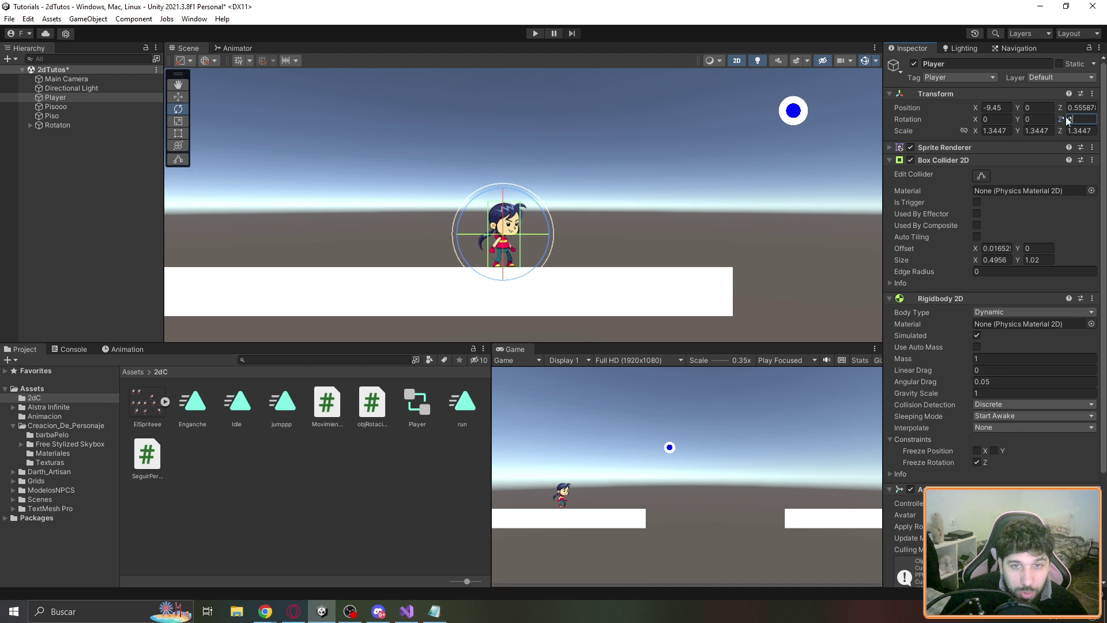
text(12)
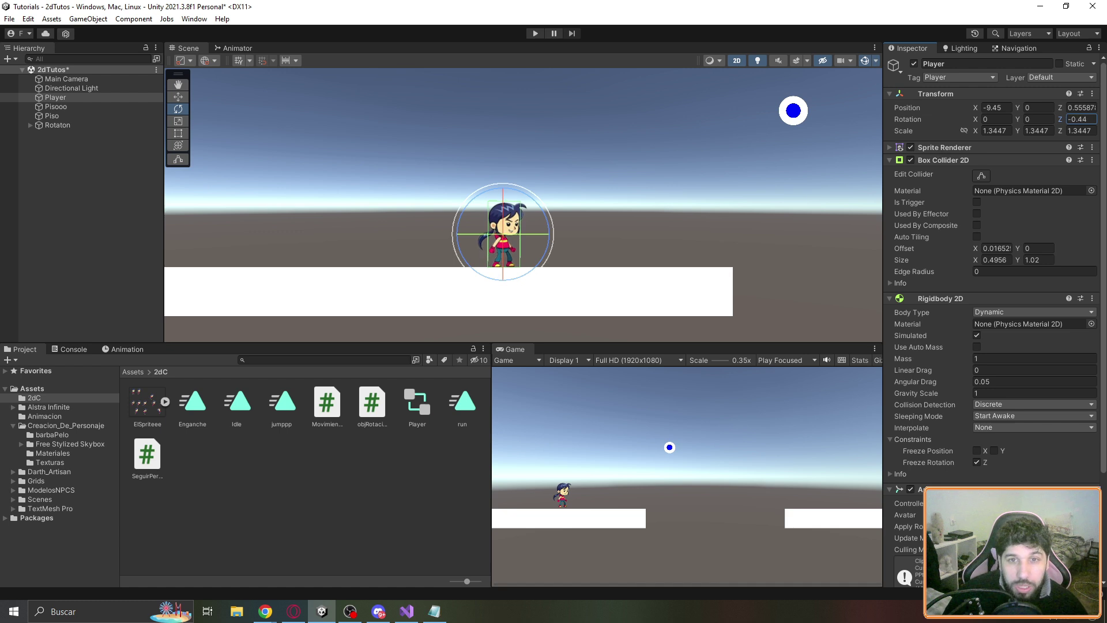
text(120)
key(Return)
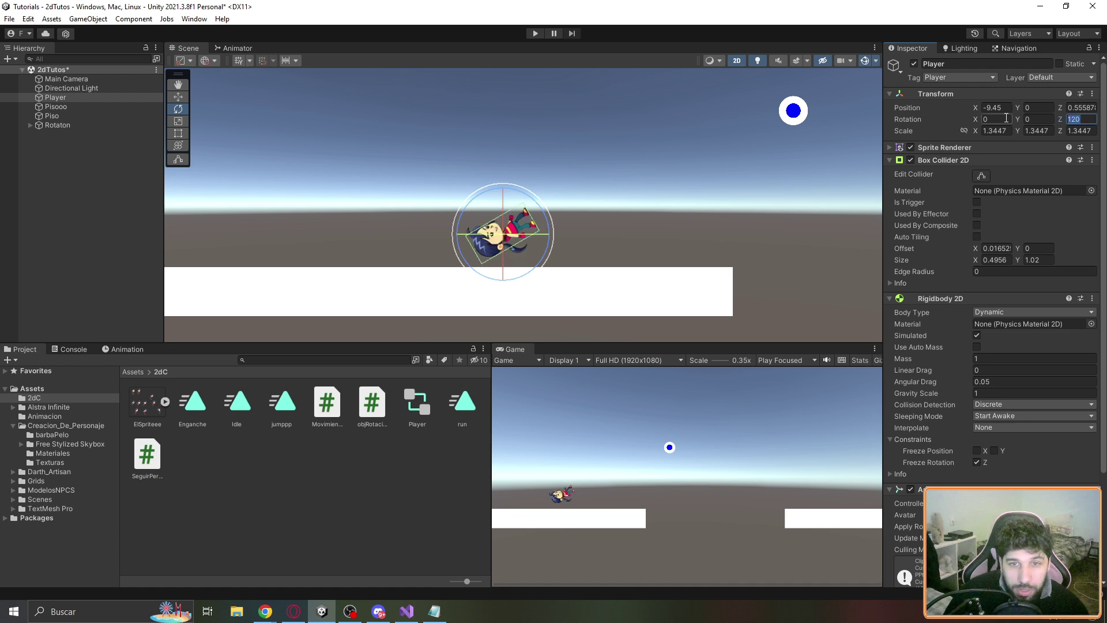
text(0)
key(Escape)
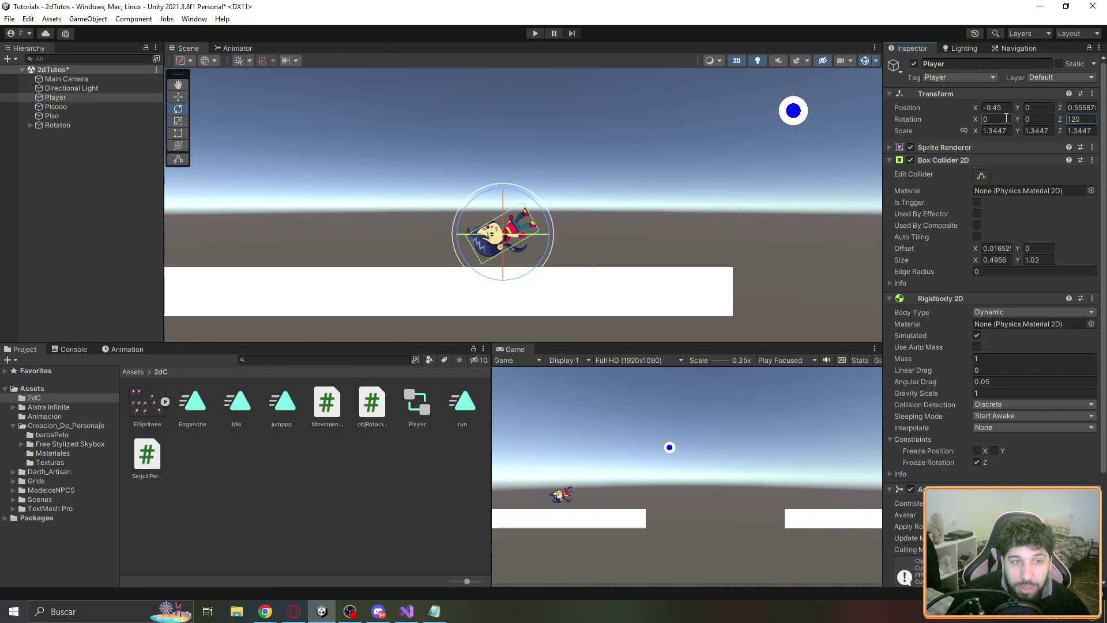
drag(1061, 119, 846, 125)
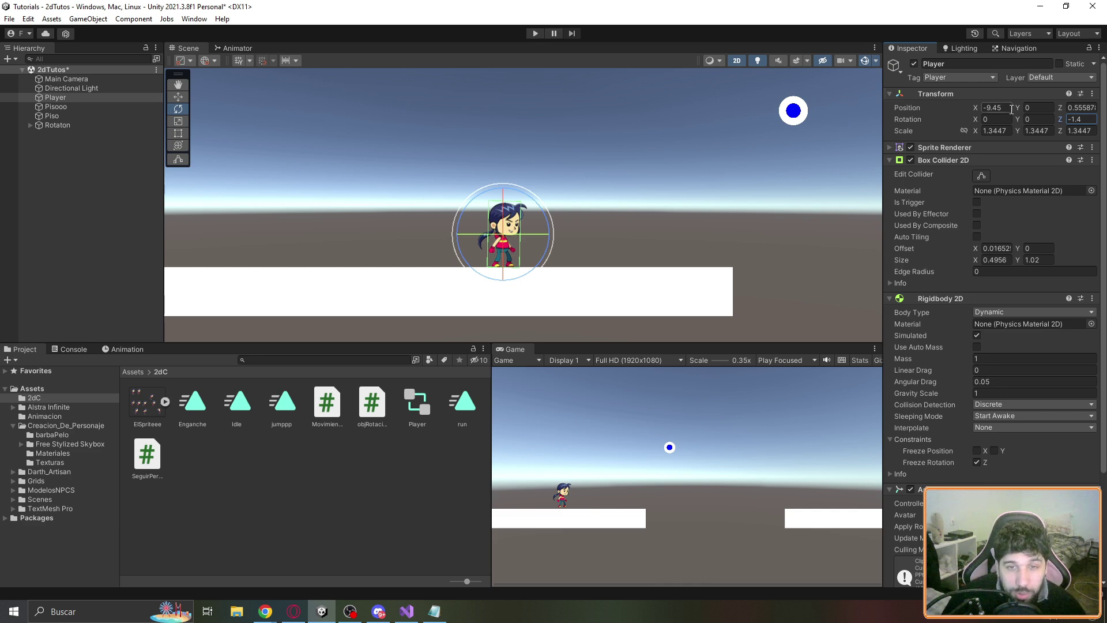
key(alt+Tab)
key(Return)
key(Return)
Add if(Mathf.Approximately(nuevoAngulo, 0)) { ajuste = false; } and blank lines after Update
text(if)
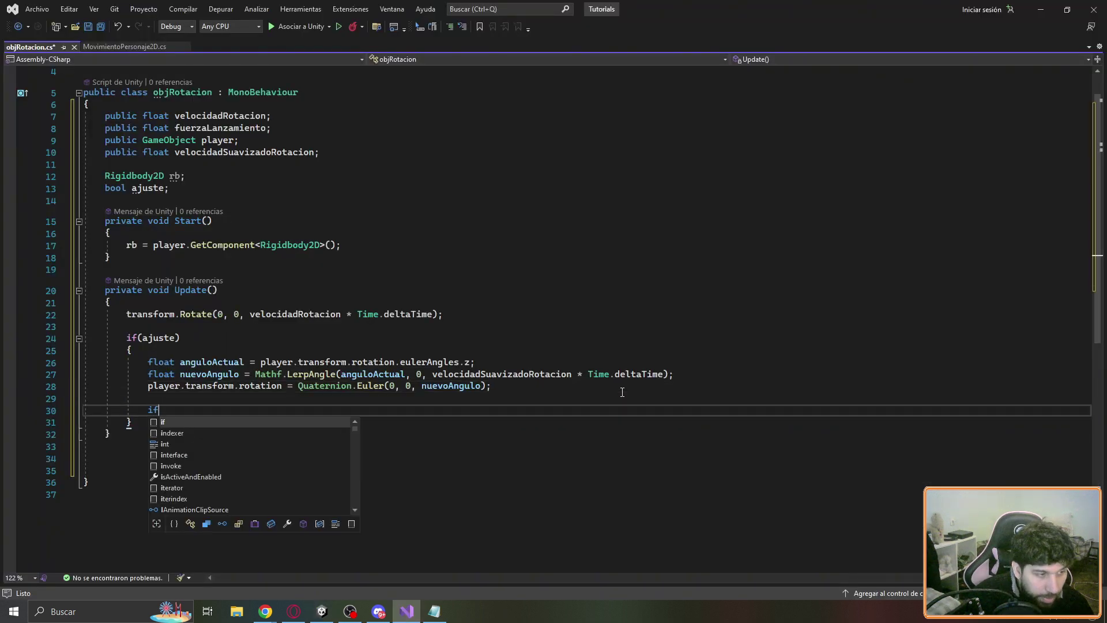
text((Ma)
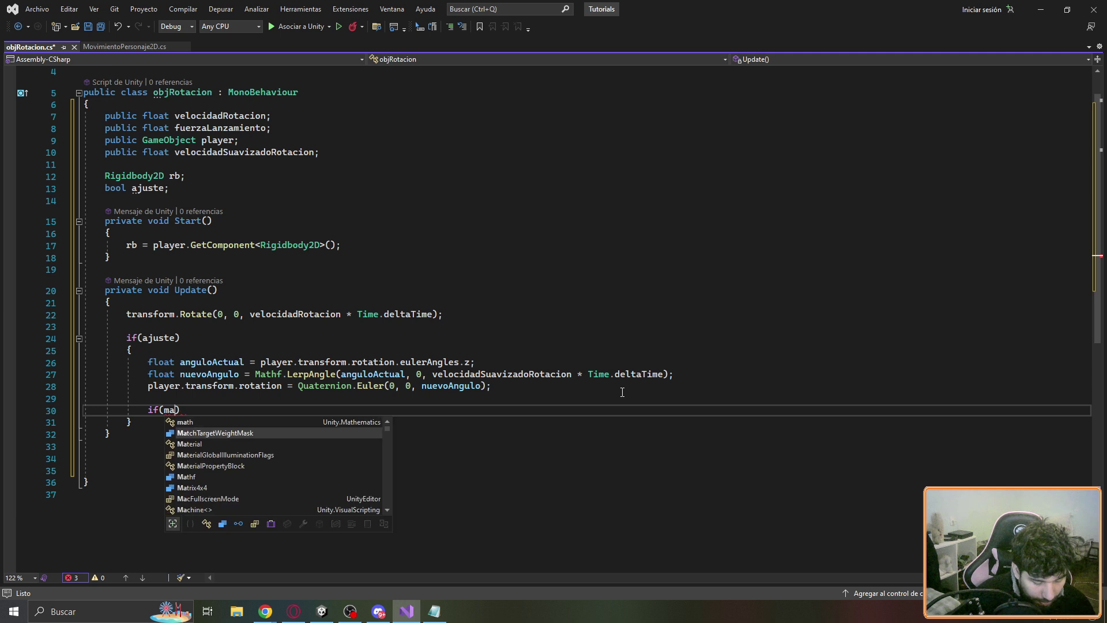
text(thf.apr)
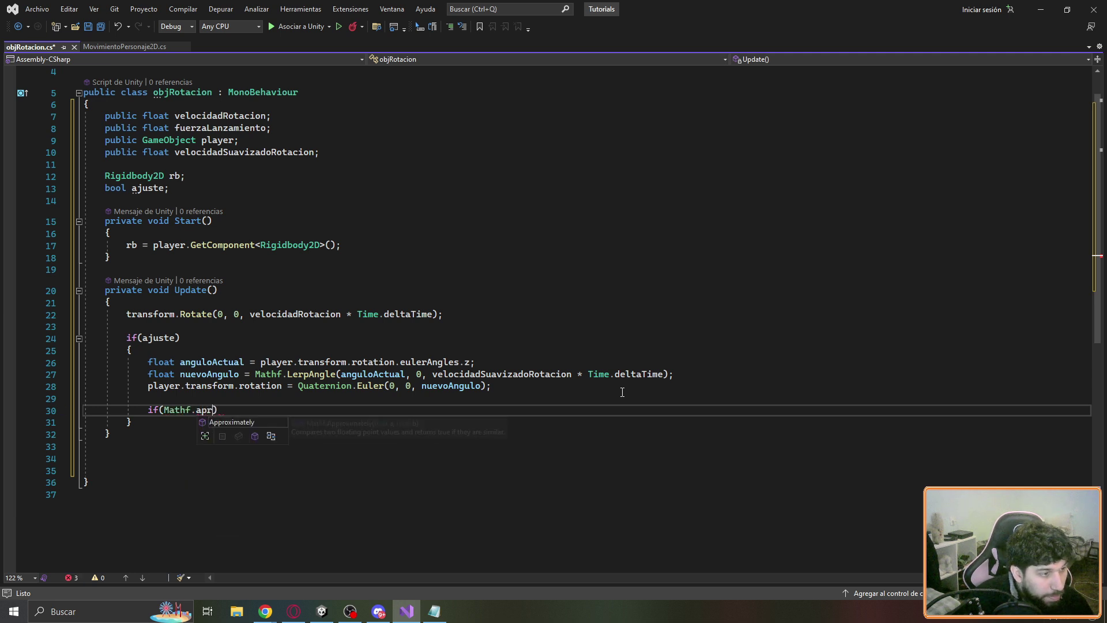
key(Tab)
text(()
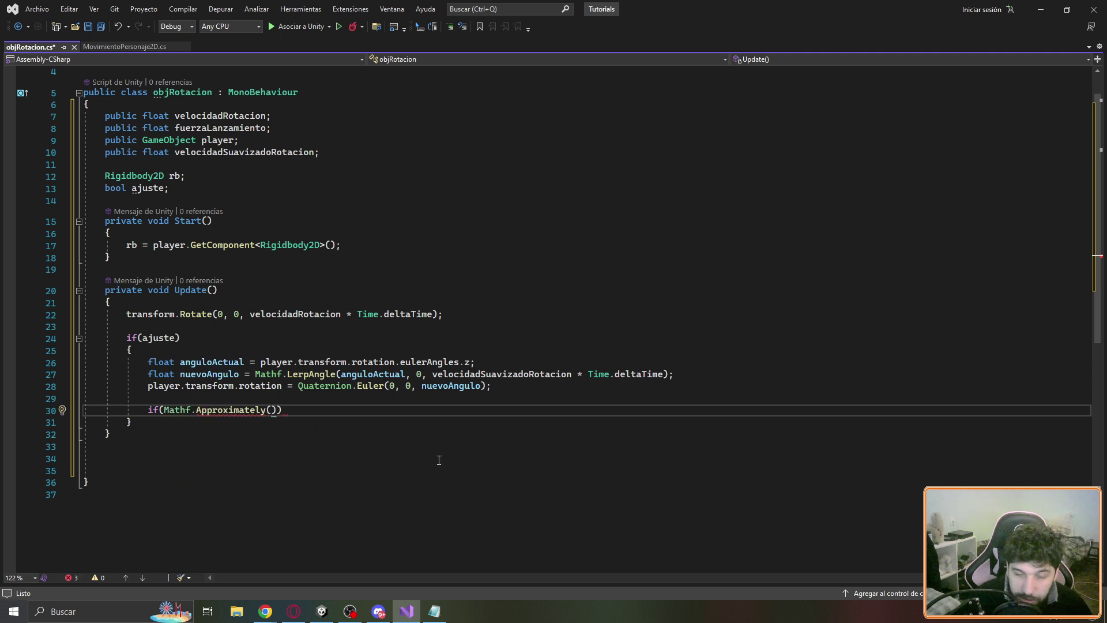
text(nuev)
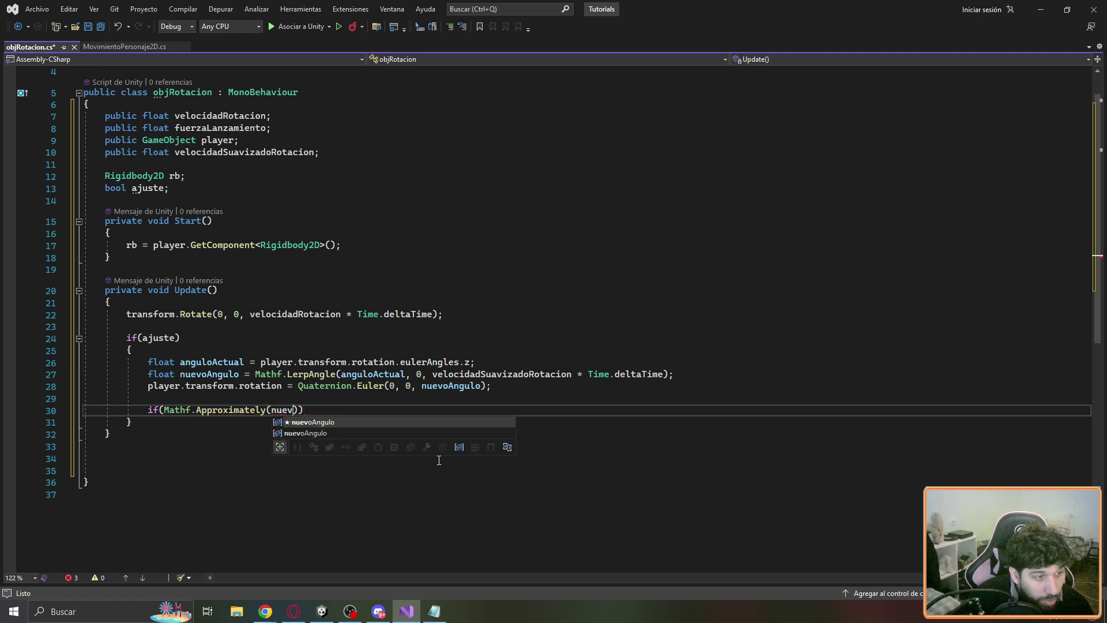
text(,0)
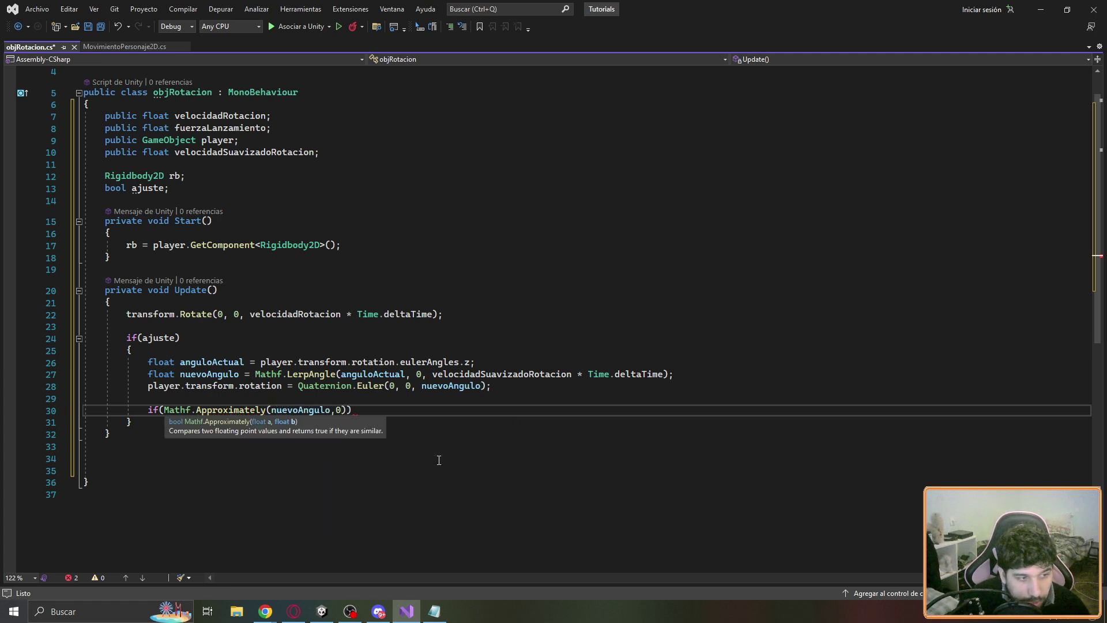
text({)
key(Return)
key(Tab)
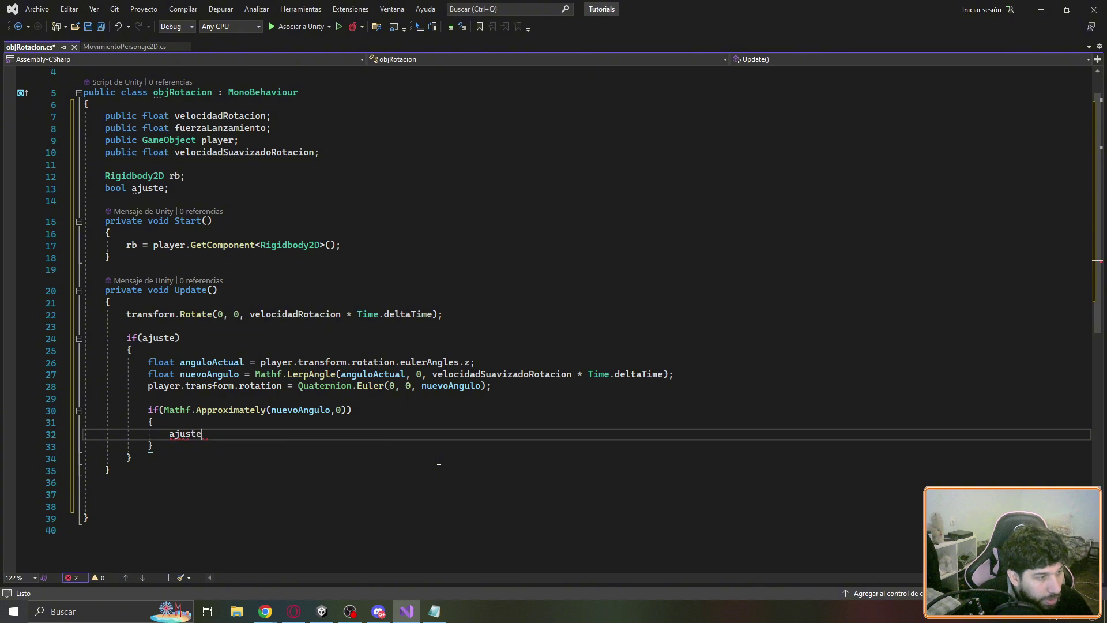
text( = fa)
key(Tab)
text(;)
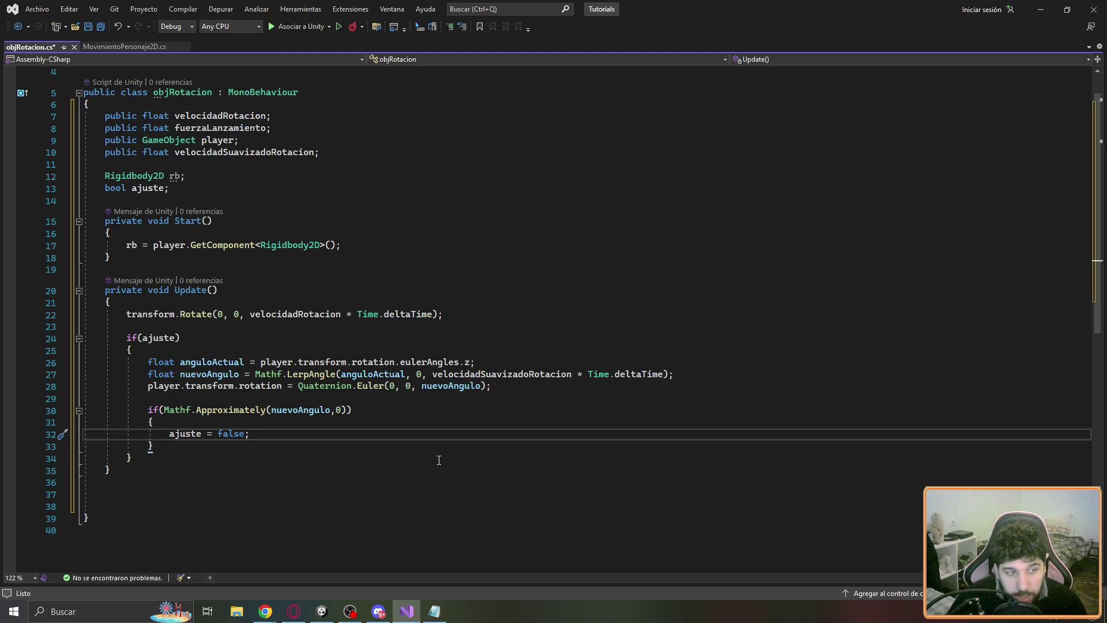
click(363, 407)
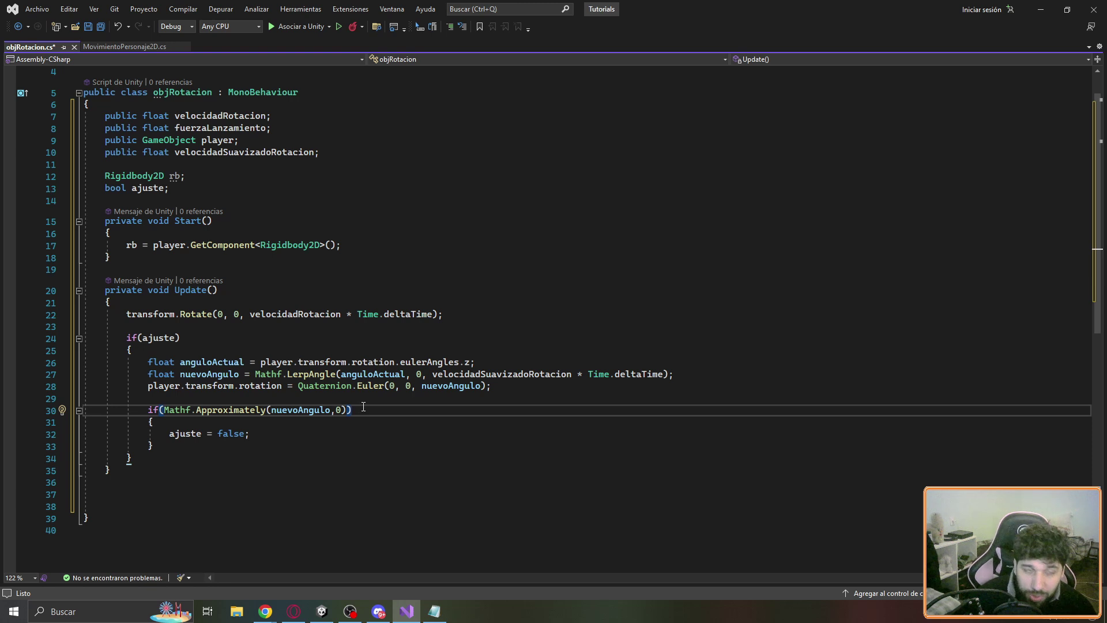
click(132, 471)
key(Return)
key(Return)
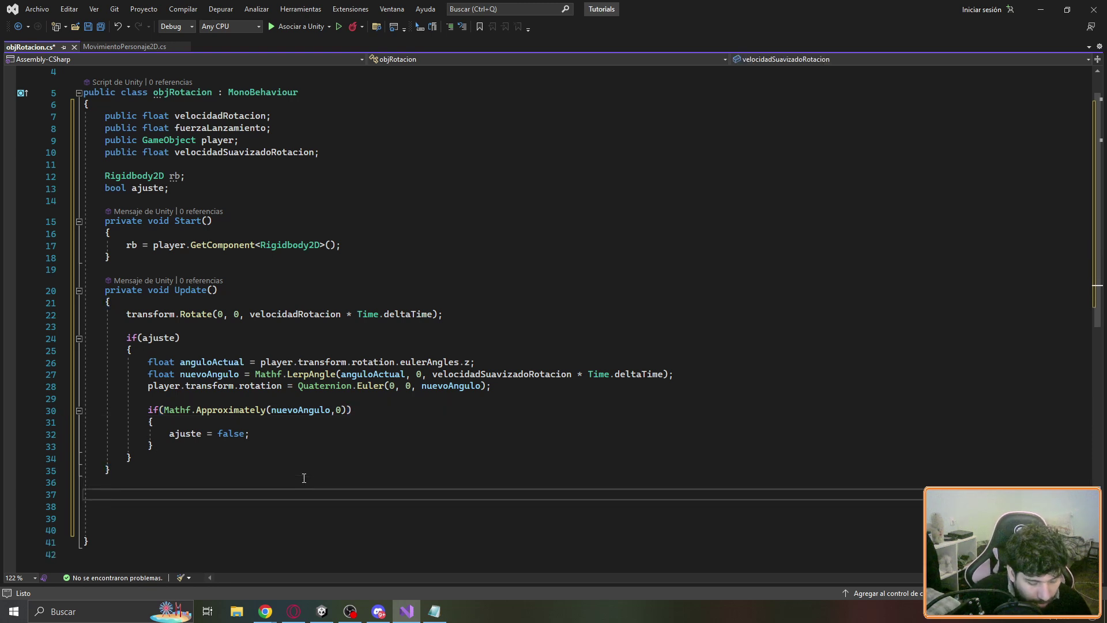
Create an OnTriggerEnter2D method stub in objRotacion
text(void ontrig)
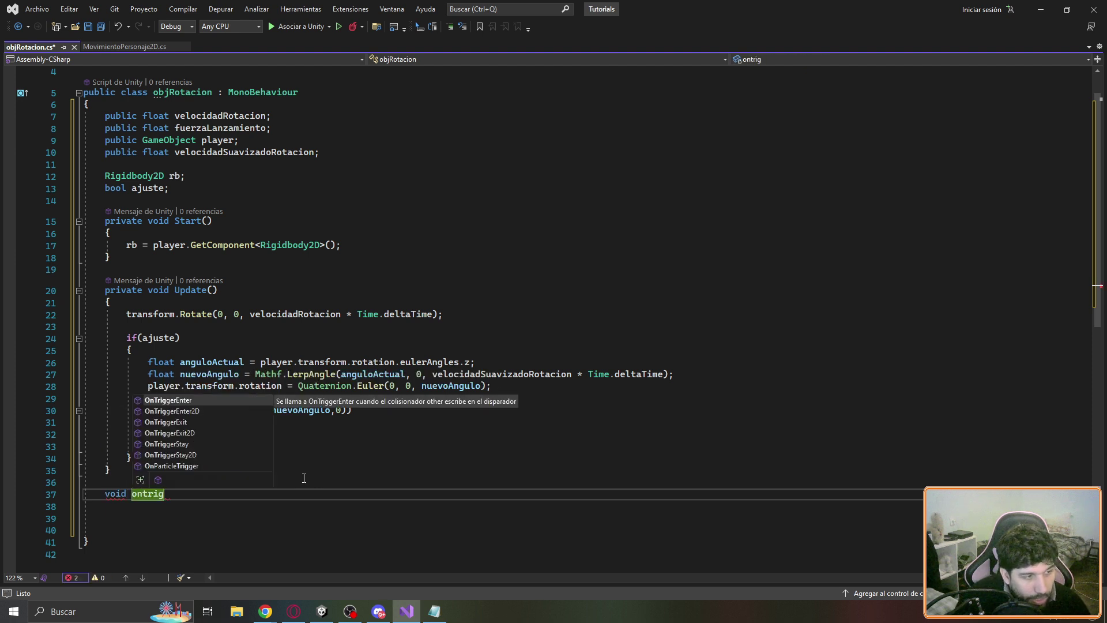
key(Down)
key(Down)
key(Up)
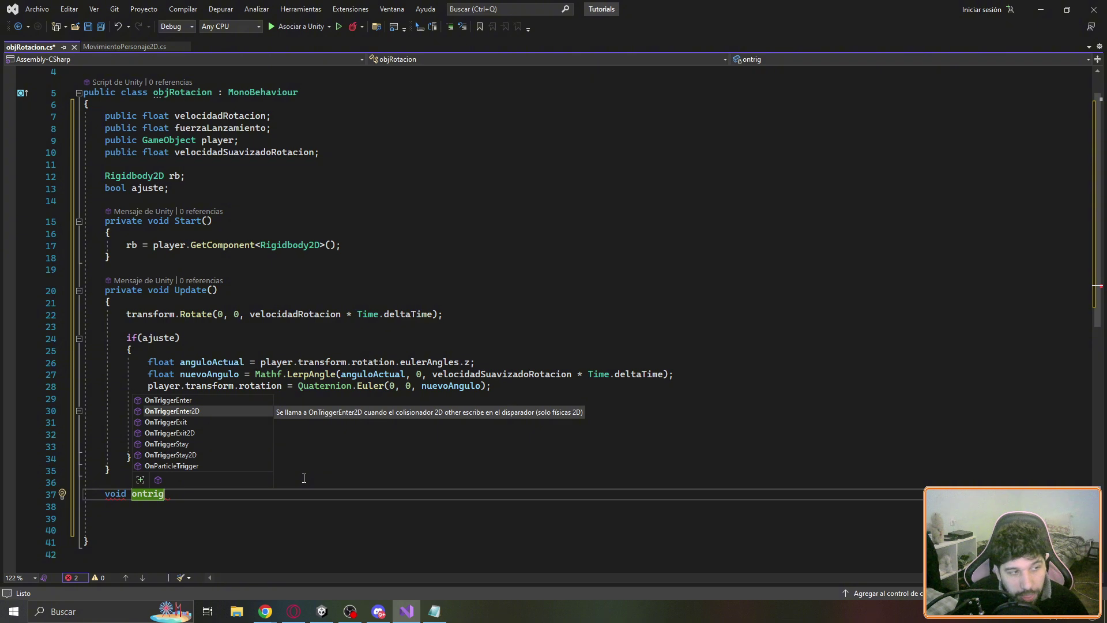
key(Tab)
scroll(238, 383, down, 4)
When collision.CompareTag("Player"), call player.transform.SetParent(transform), then switch to Unity
text(if()
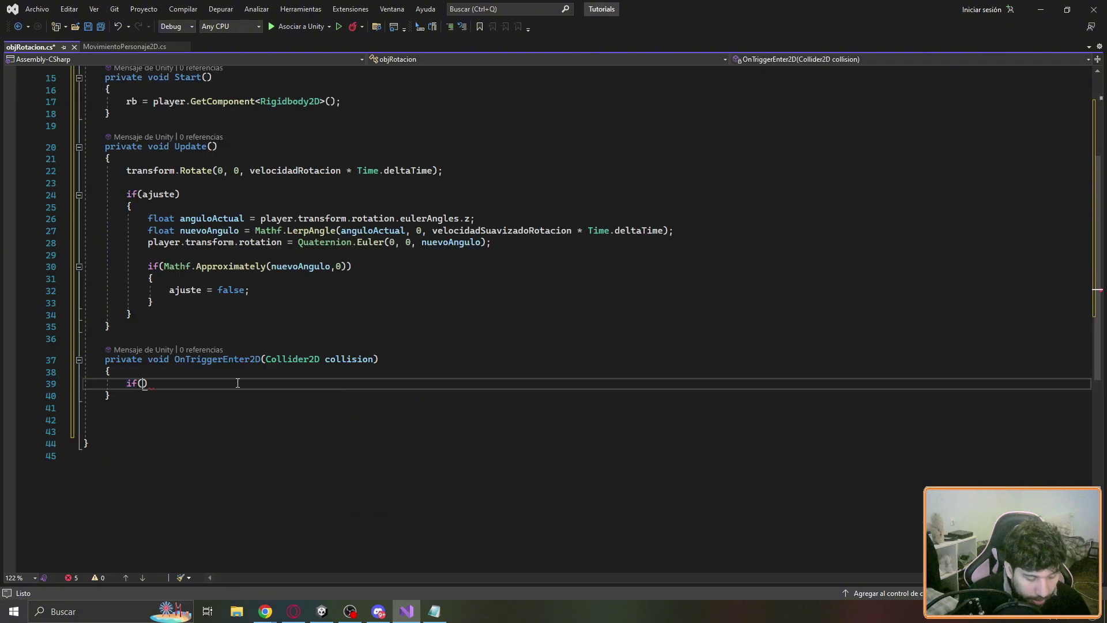
text(colli)
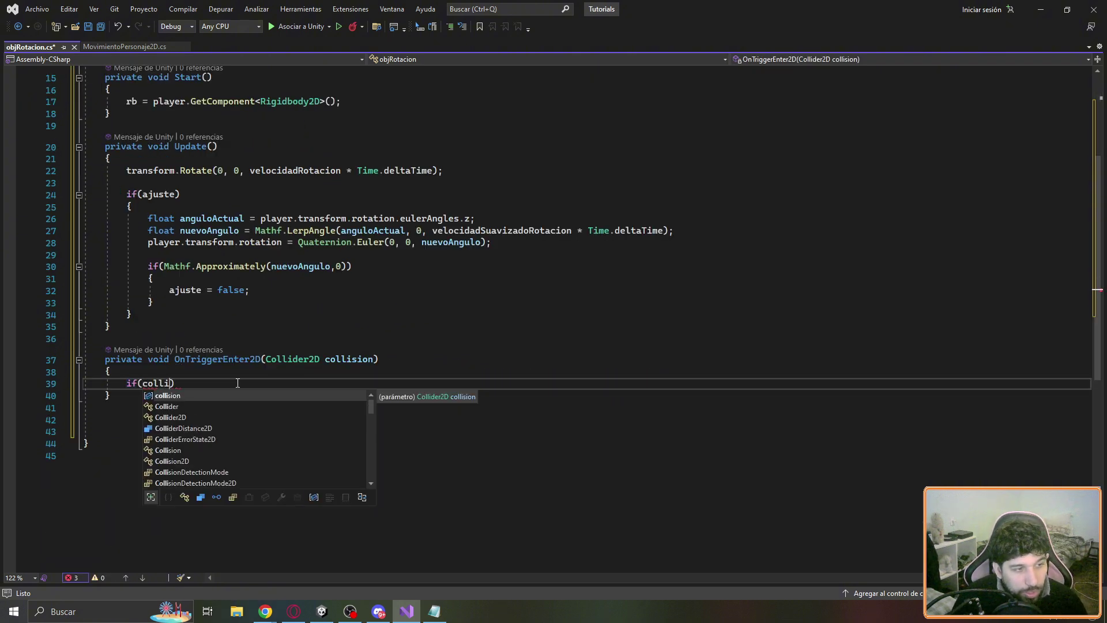
key(Tab)
text(.)
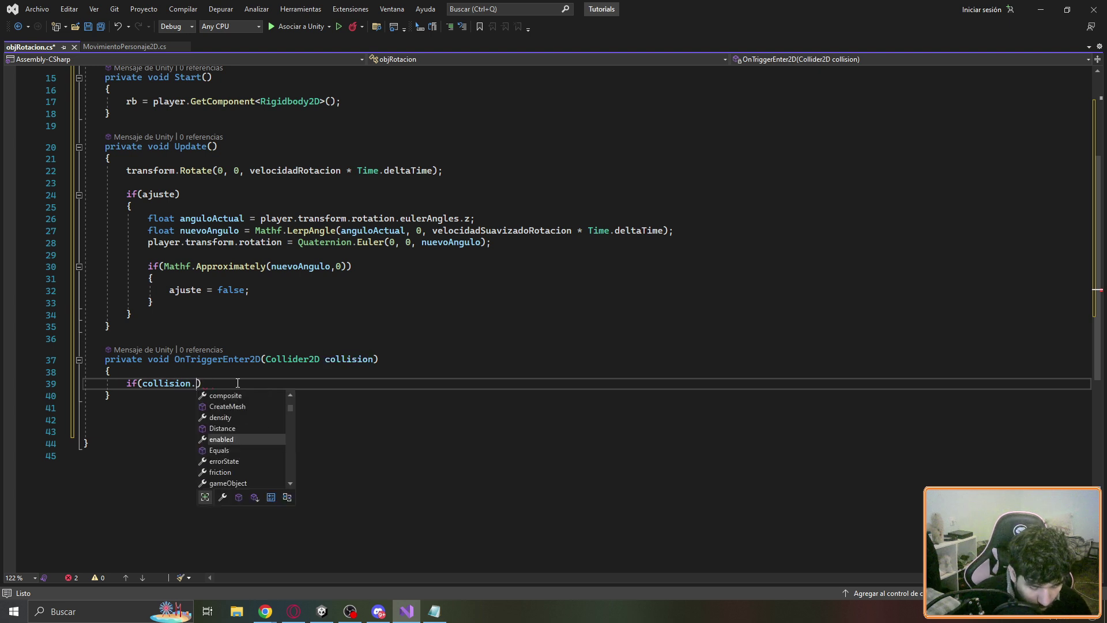
text(comparet)
key(Tab)
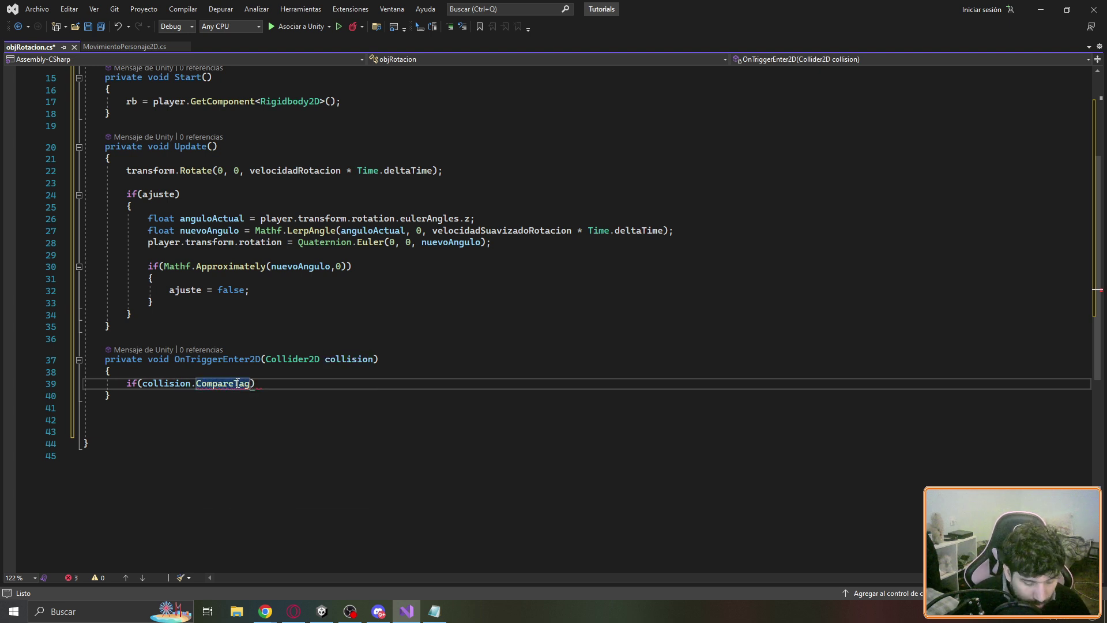
text(("Playe)
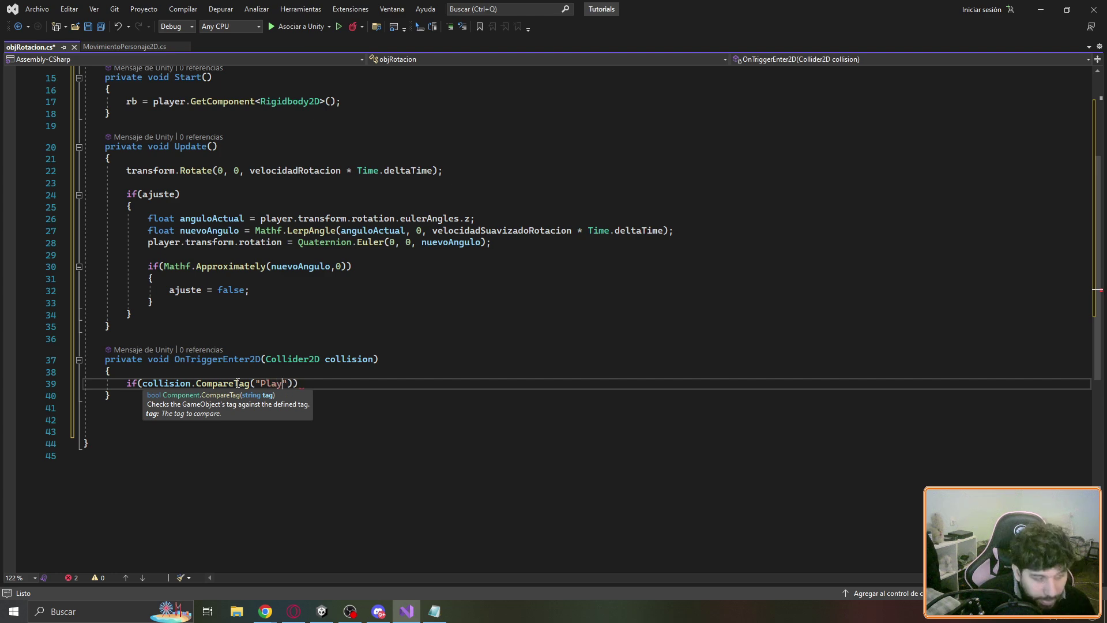
text(r)
key(End)
key(Return)
text({)
key(Return)
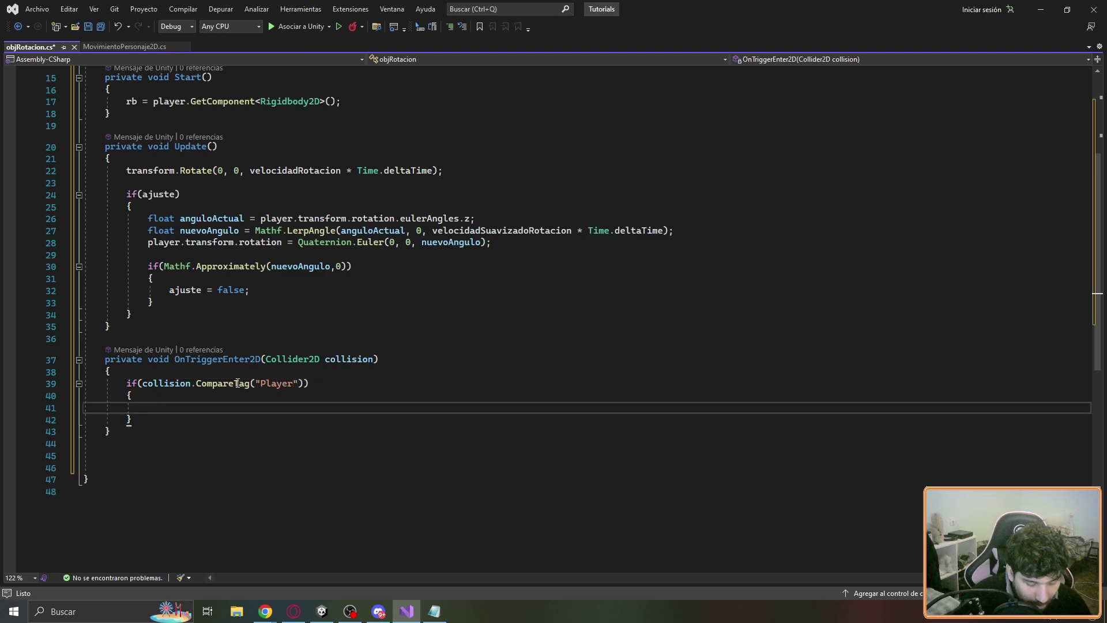
text(player.)
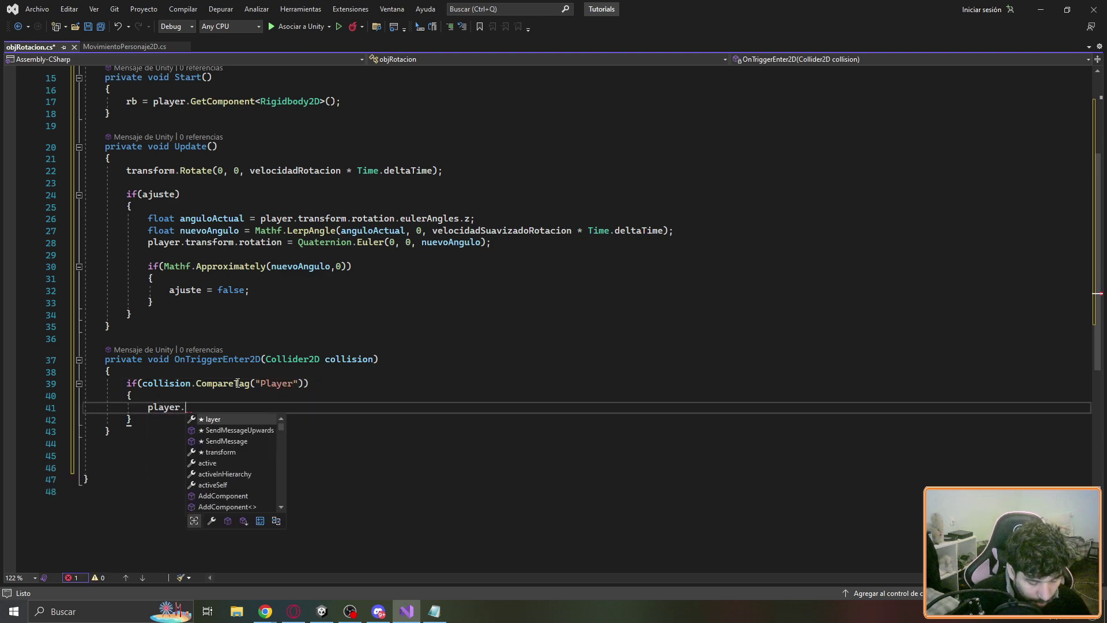
text(t)
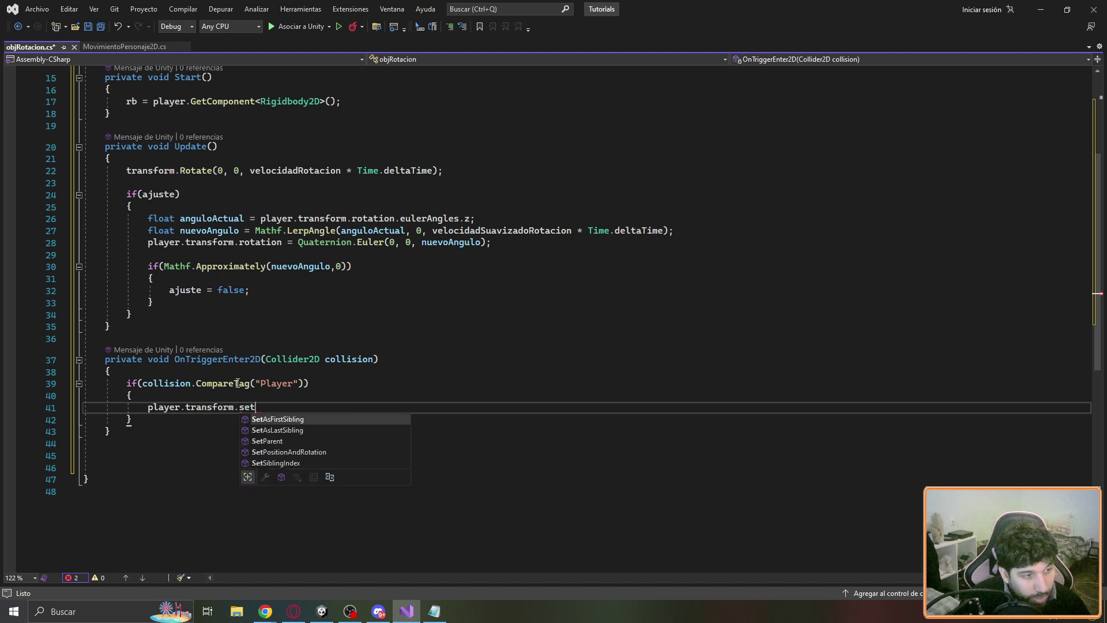
text(ra.setpa(trans)
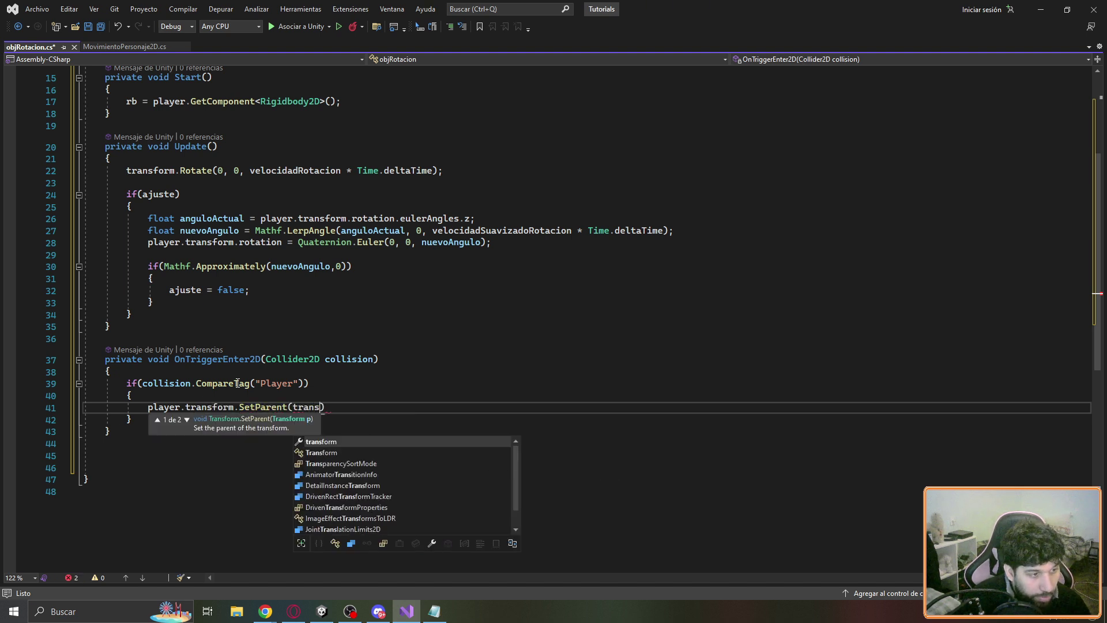
key(Tab)
text();)
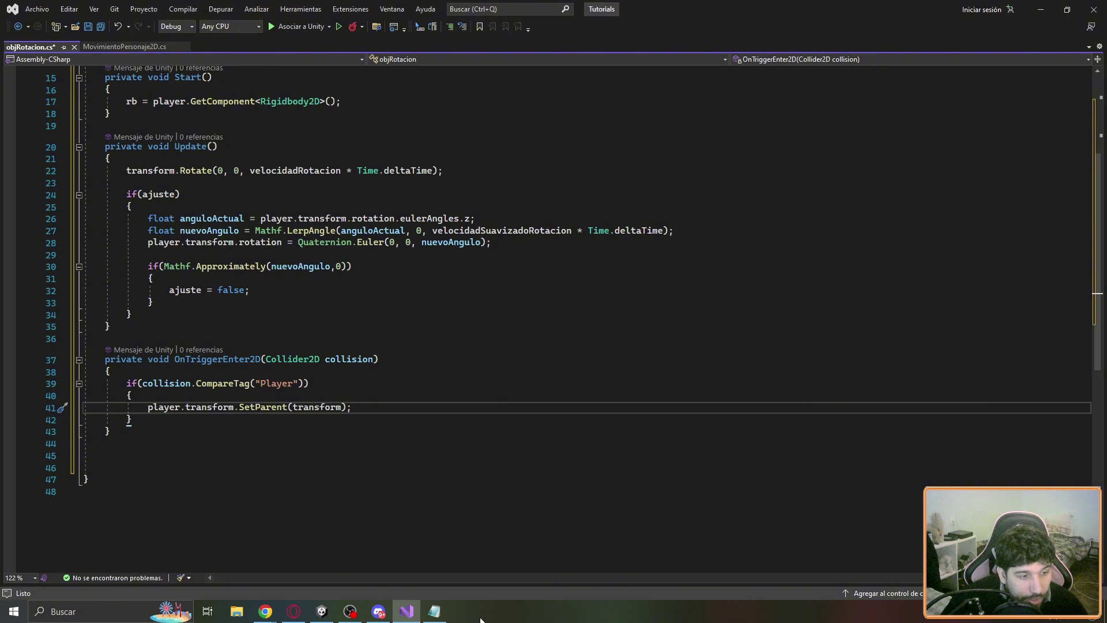
click(434, 611)
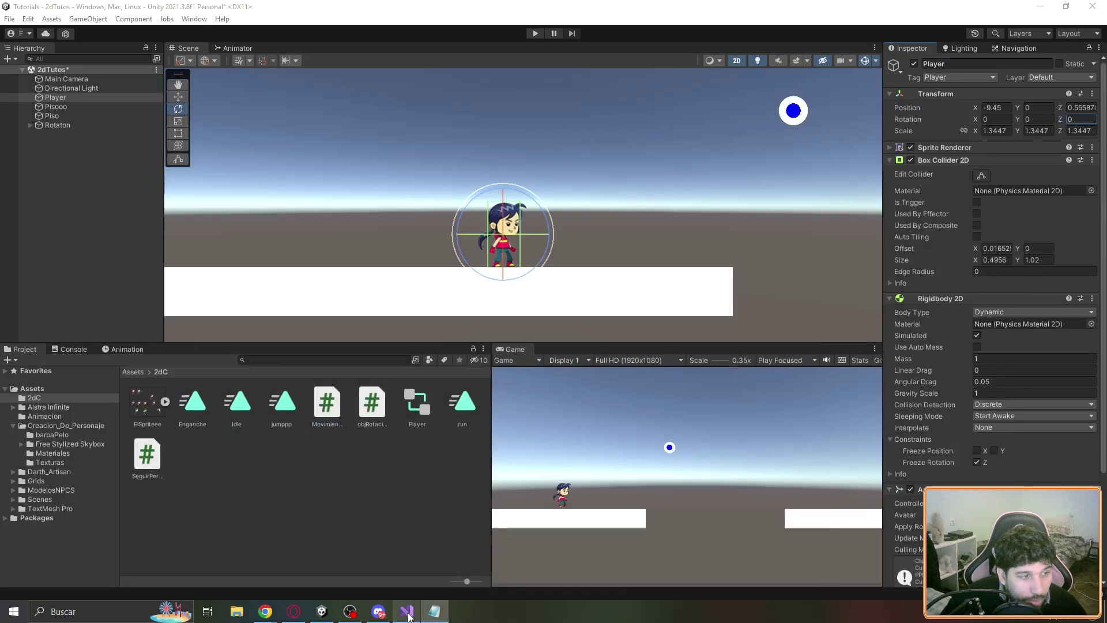
Parent Player under Rotaton and spin Rotaton about 92 degrees to test the grab
click(57, 125)
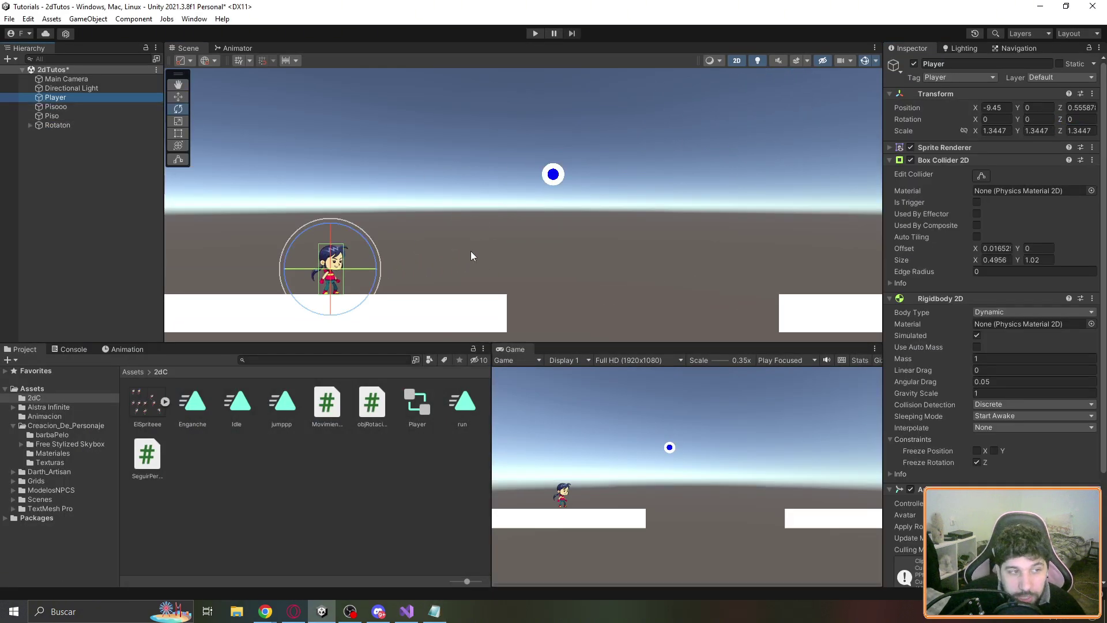
key(w)
mouse_move(333, 267)
mouse_down()
mouse_move(529, 196)
mouse_move(519, 201)
mouse_up()
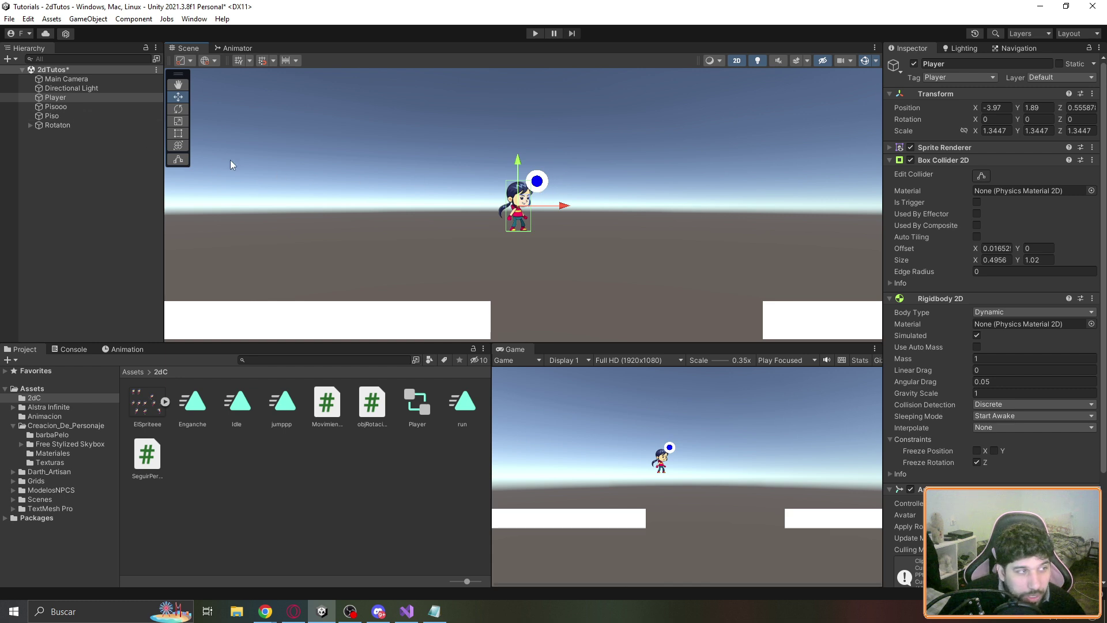
drag(51, 97, 64, 125)
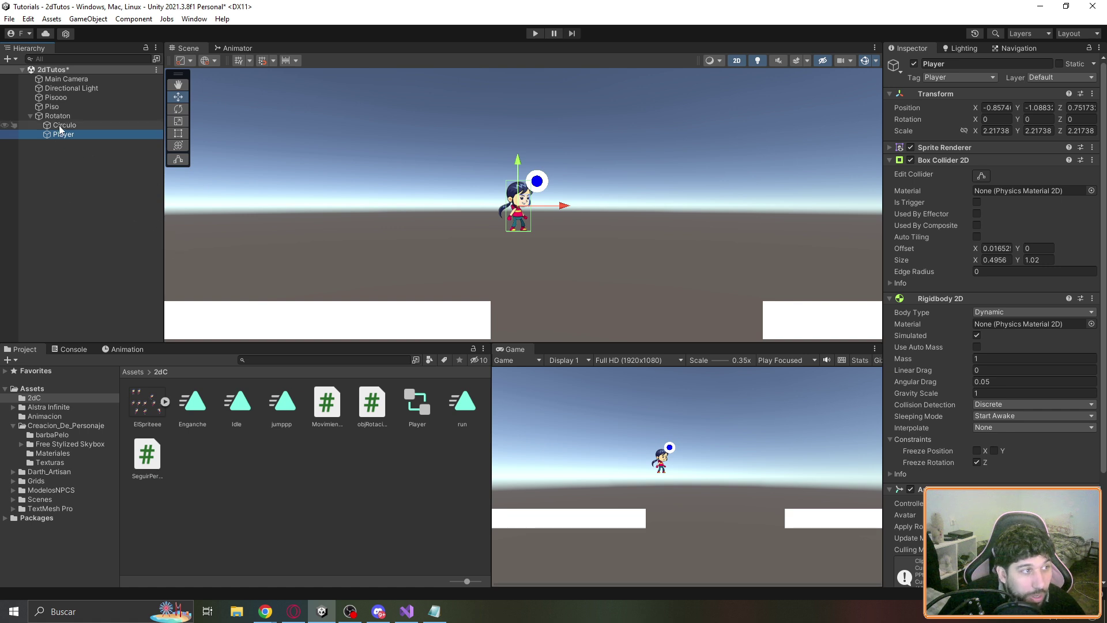
click(57, 116)
key(e)
mouse_move(518, 141)
mouse_down()
mouse_move(418, 303)
mouse_move(876, 327)
mouse_up()
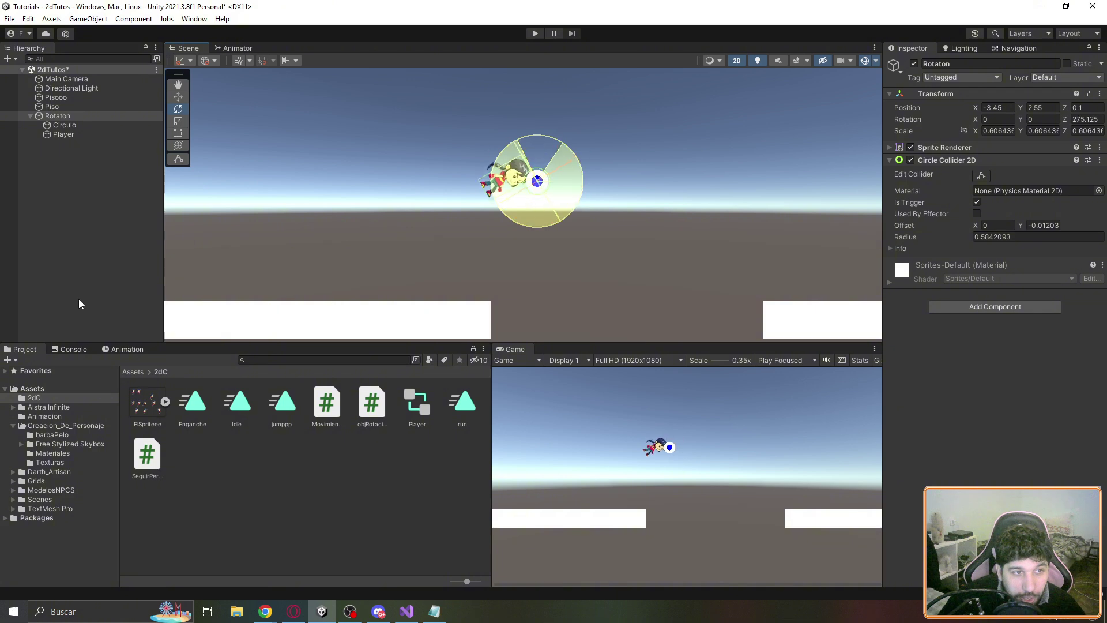
Reposition Player beside the blue circle, undoing a stray move
key(alt+Tab)
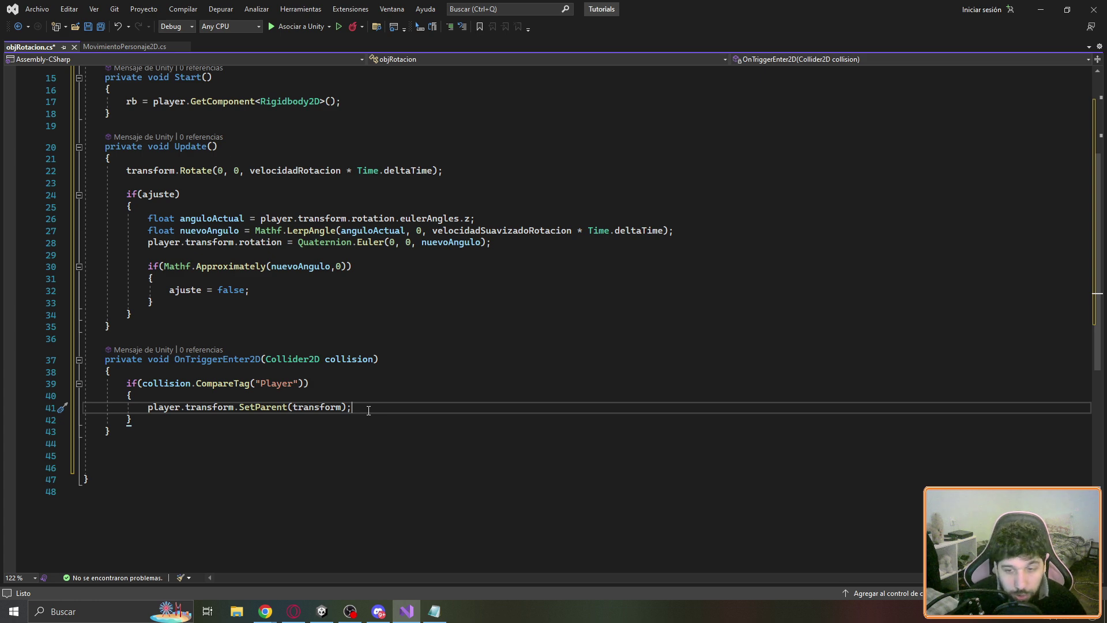
key(alt+Tab)
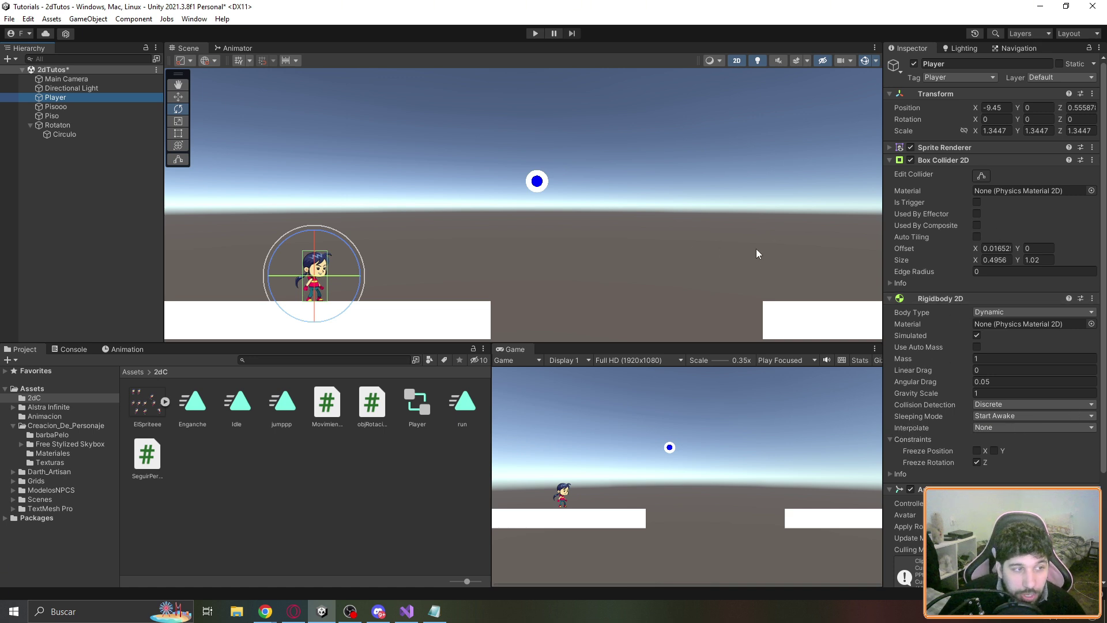
key(w)
drag(324, 268, 384, 142)
key(ctrl+z)
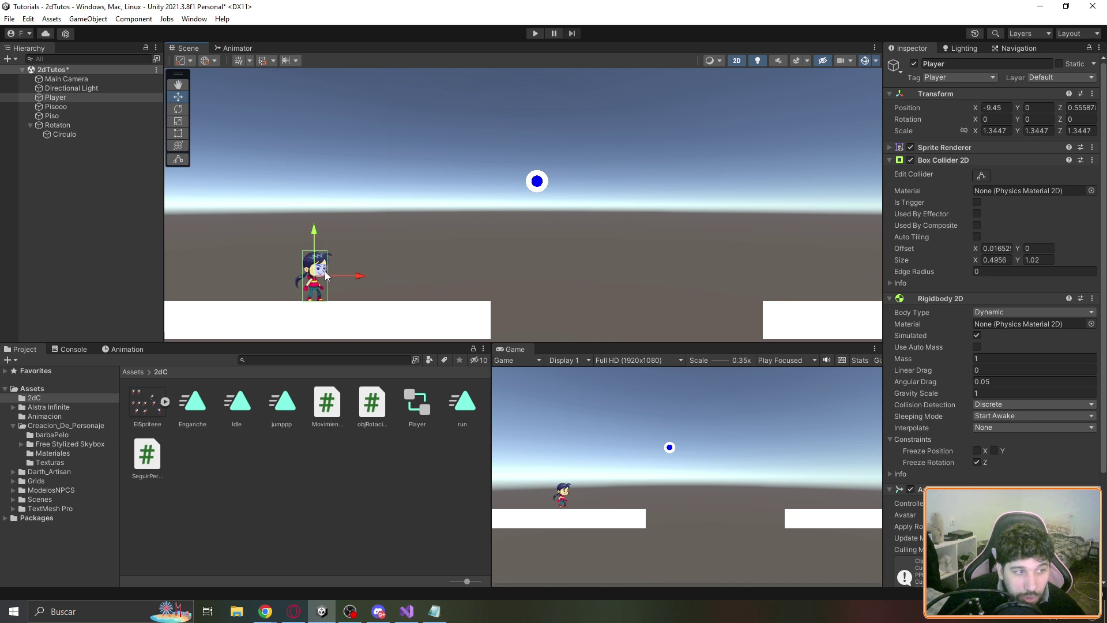
drag(326, 276, 564, 224)
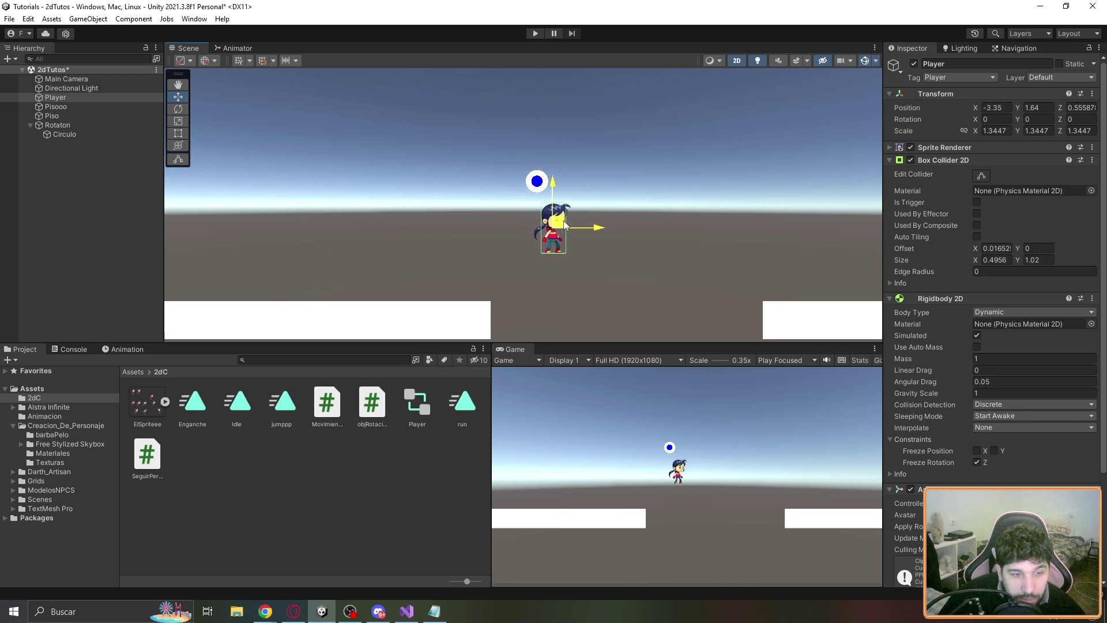
mouse_move(501, 254)
mouse_down()
mouse_move(513, 181)
mouse_move(303, 209)
mouse_up()
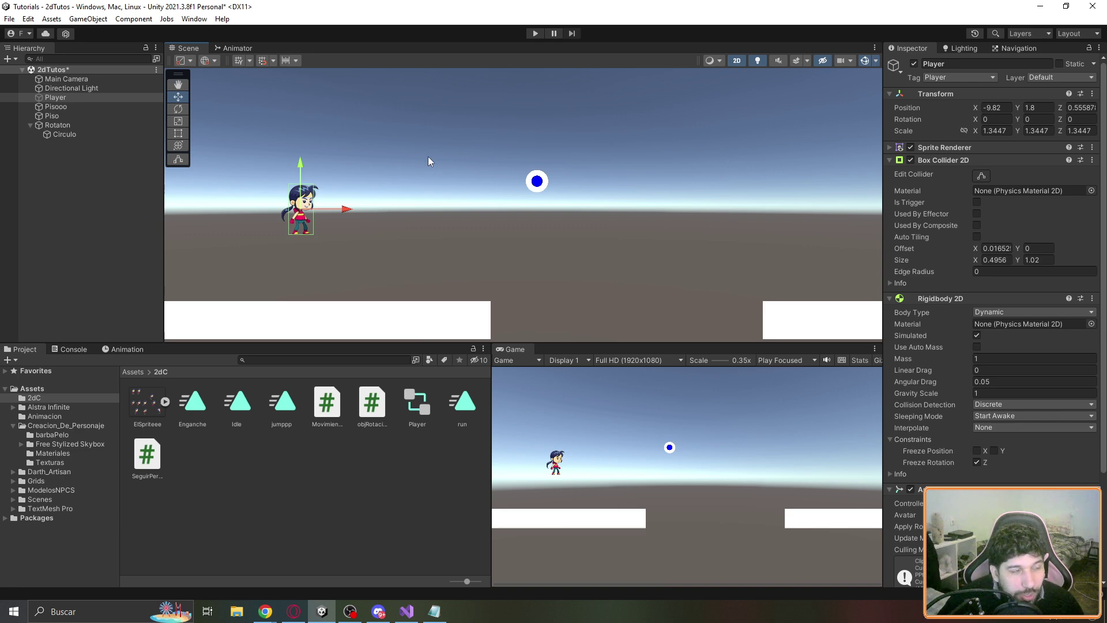
key(alt+Tab)
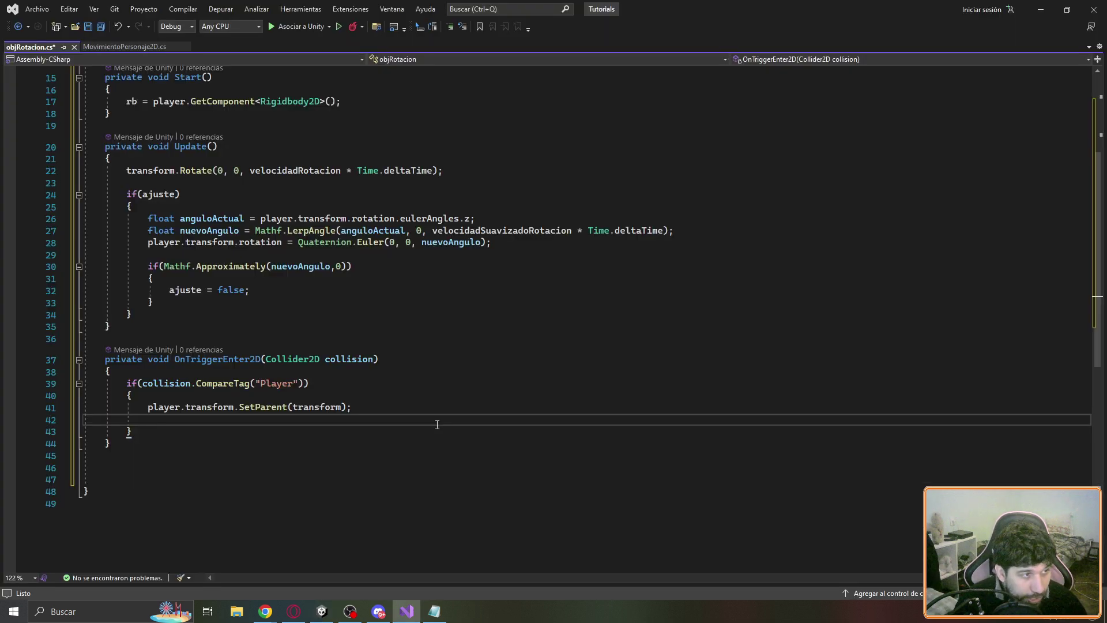
Add 'rb.simulated = false;' after SetParent in OnTriggerEnter2D
text(rb)
scroll(292, 471, up, 1)
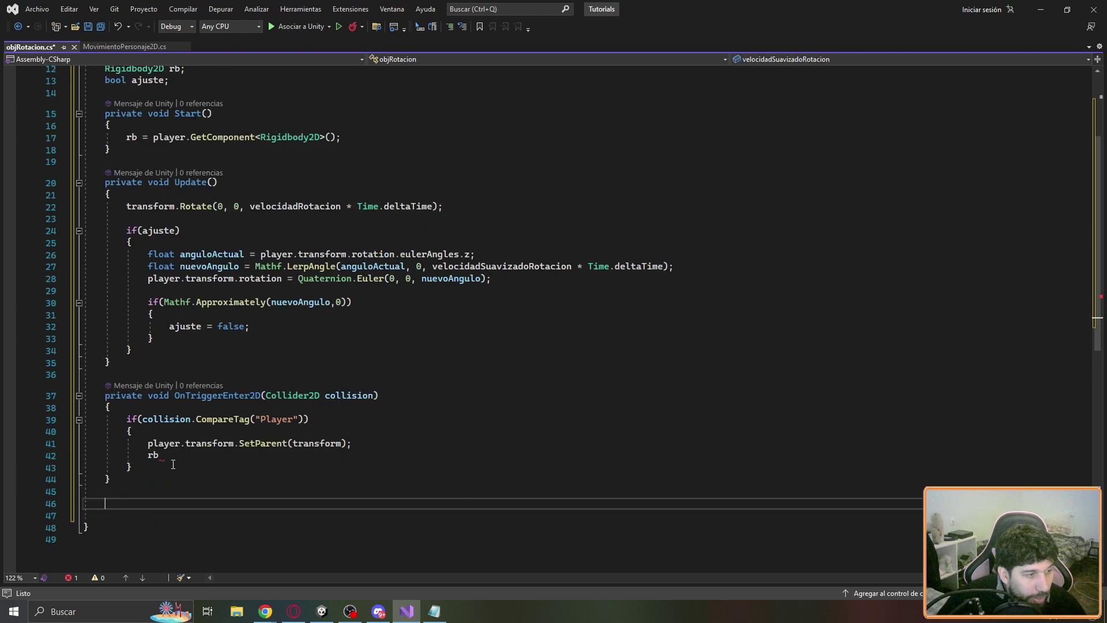
text(.simu)
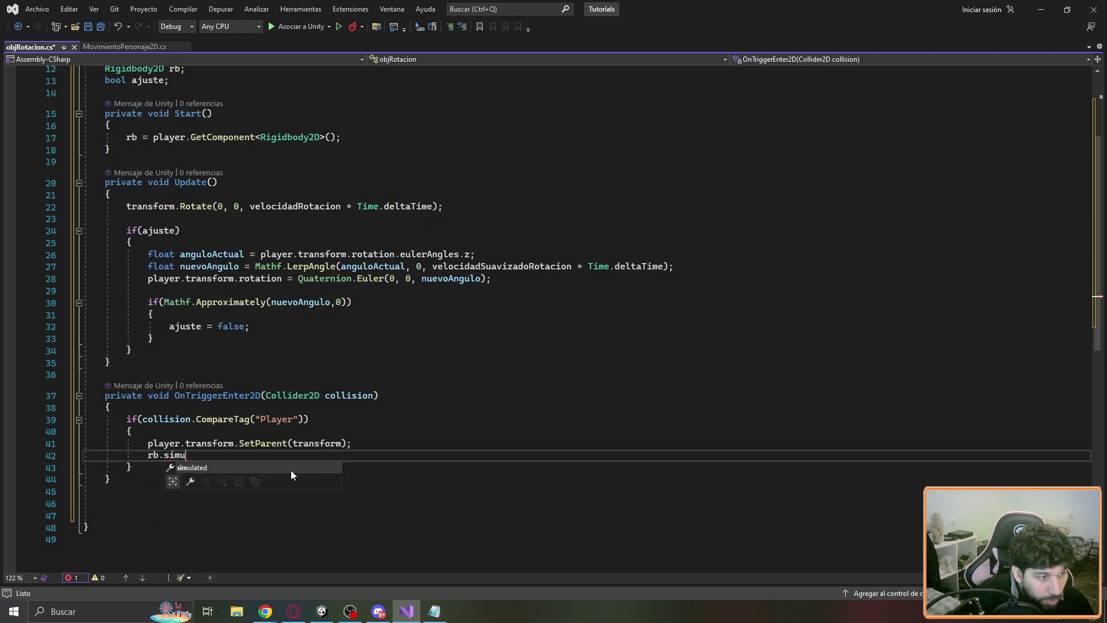
text(l)
key(Tab)
click(322, 611)
click(407, 611)
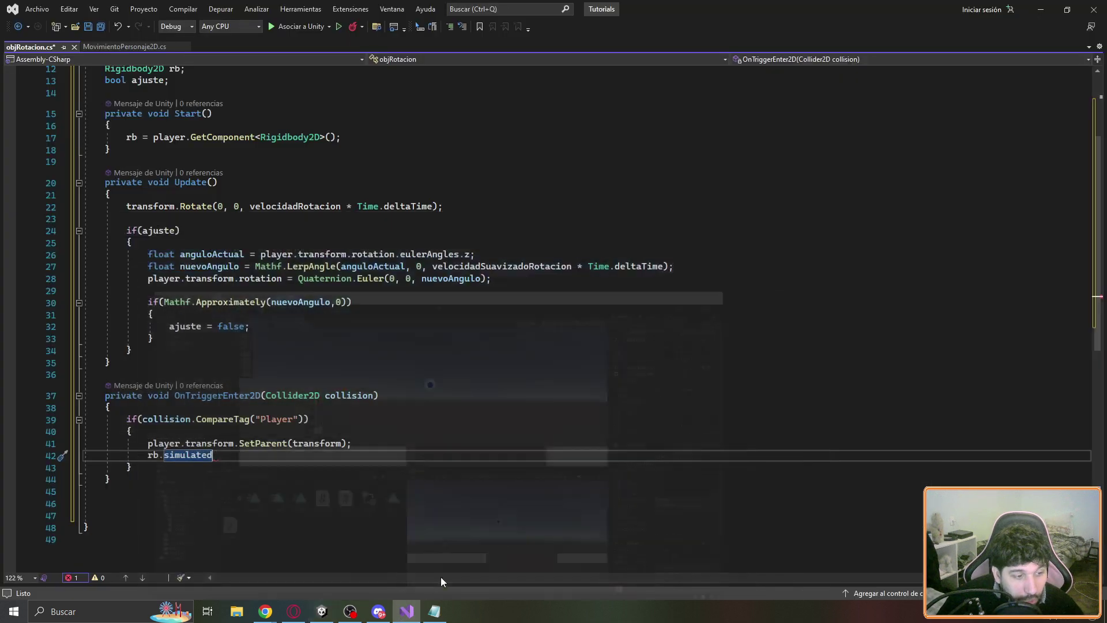
click(240, 456)
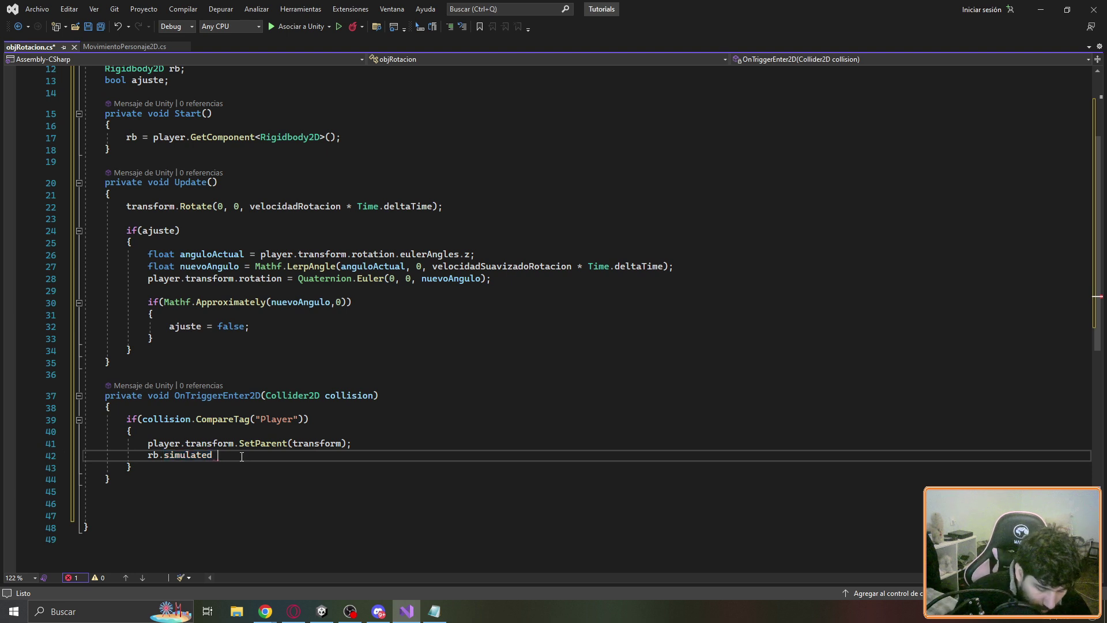
text(= false;)
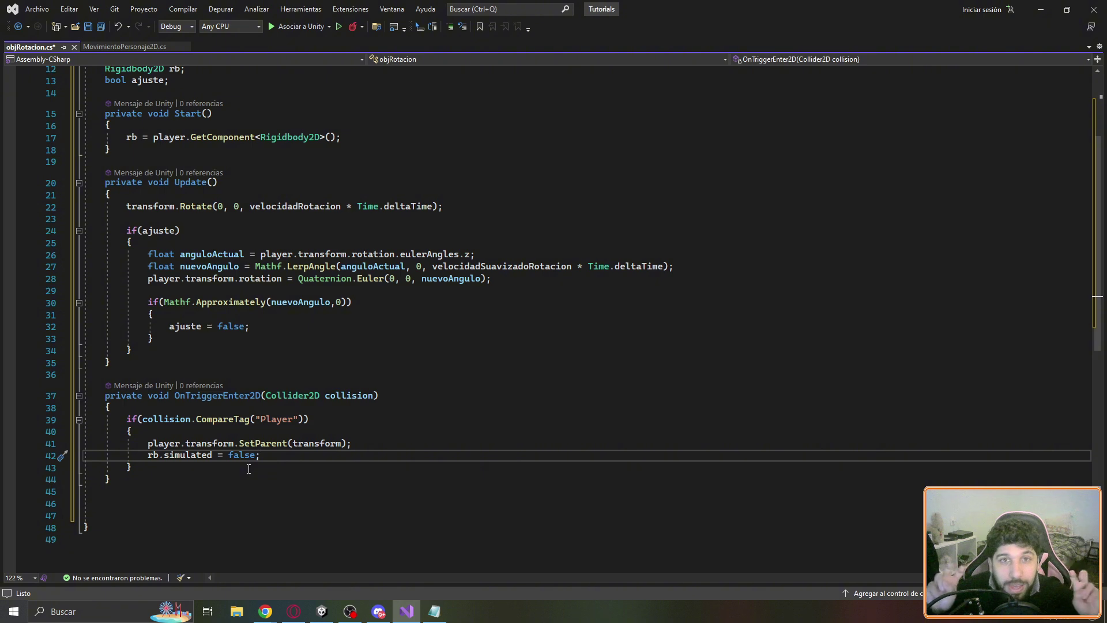
key(Return)
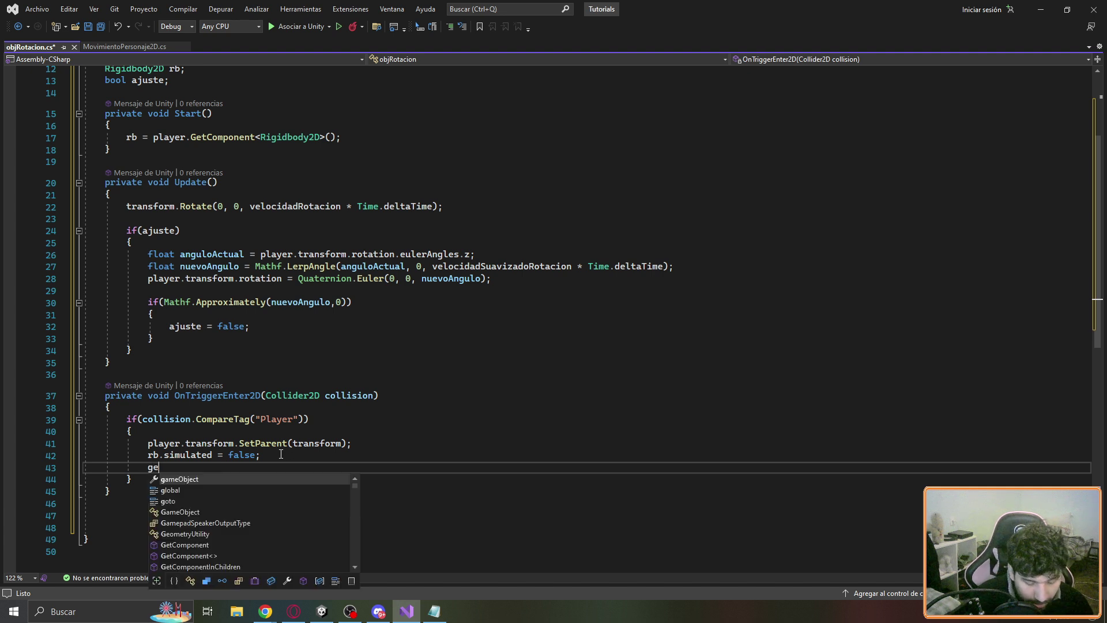
Add 'GetComponent<CircleCollider2D>().enabled = false;' on the next line
text(getcom)
key(Tab)
text(<)
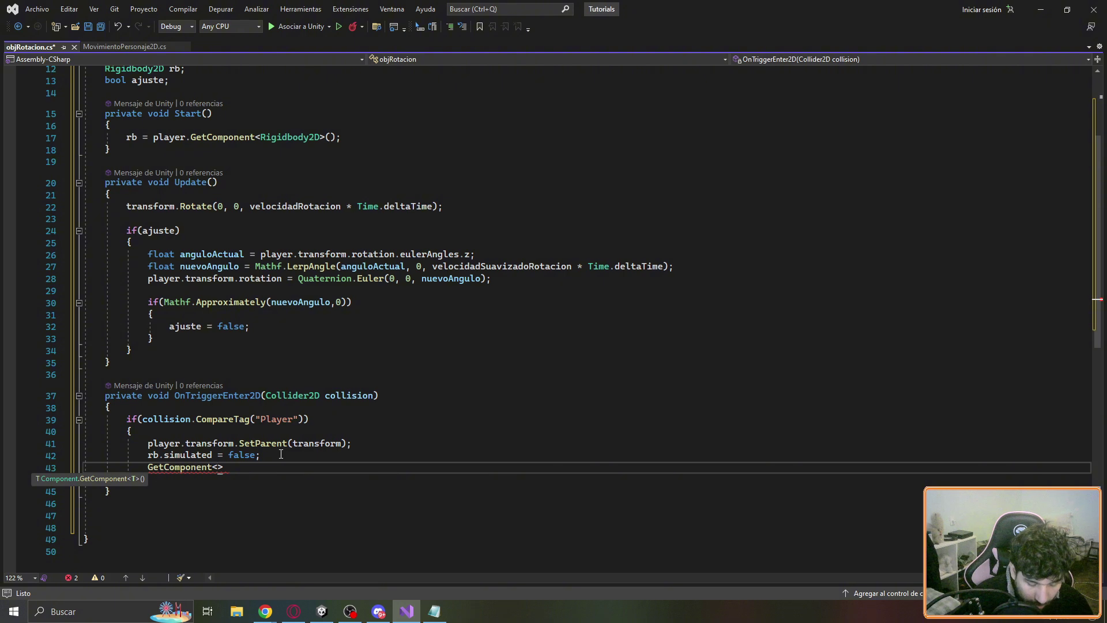
text(CircleCollider2D>)
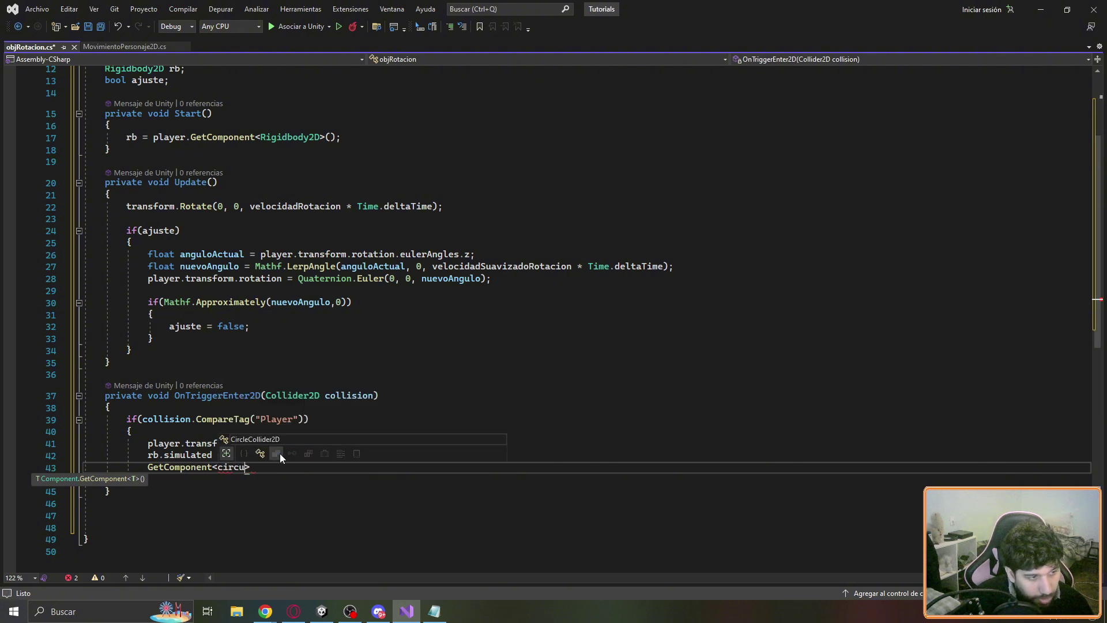
text(().enabl)
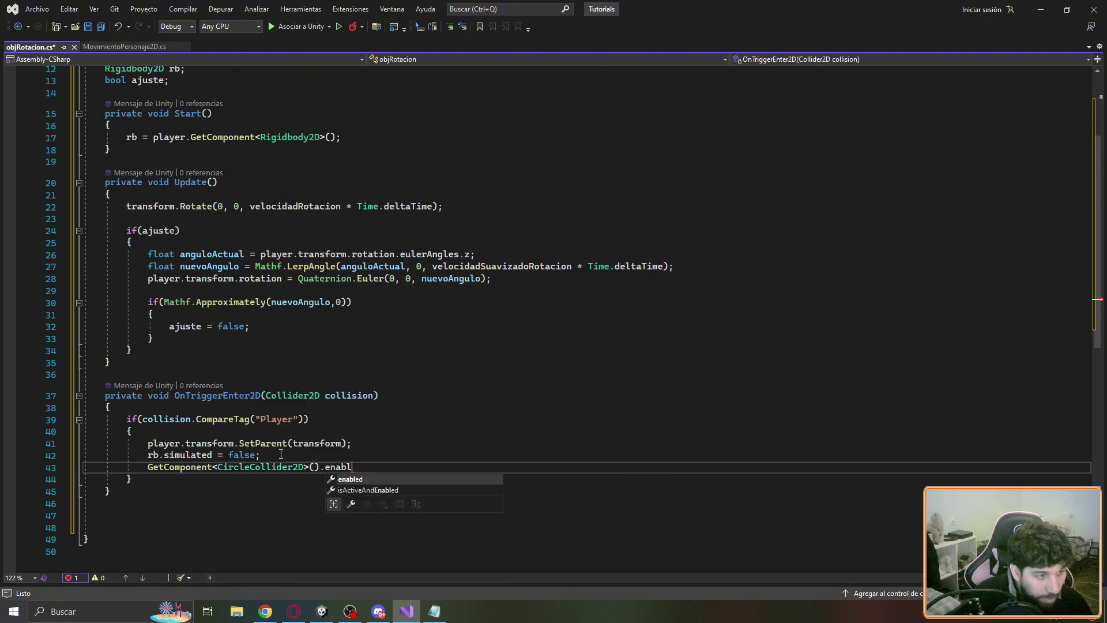
text(ed = false;)
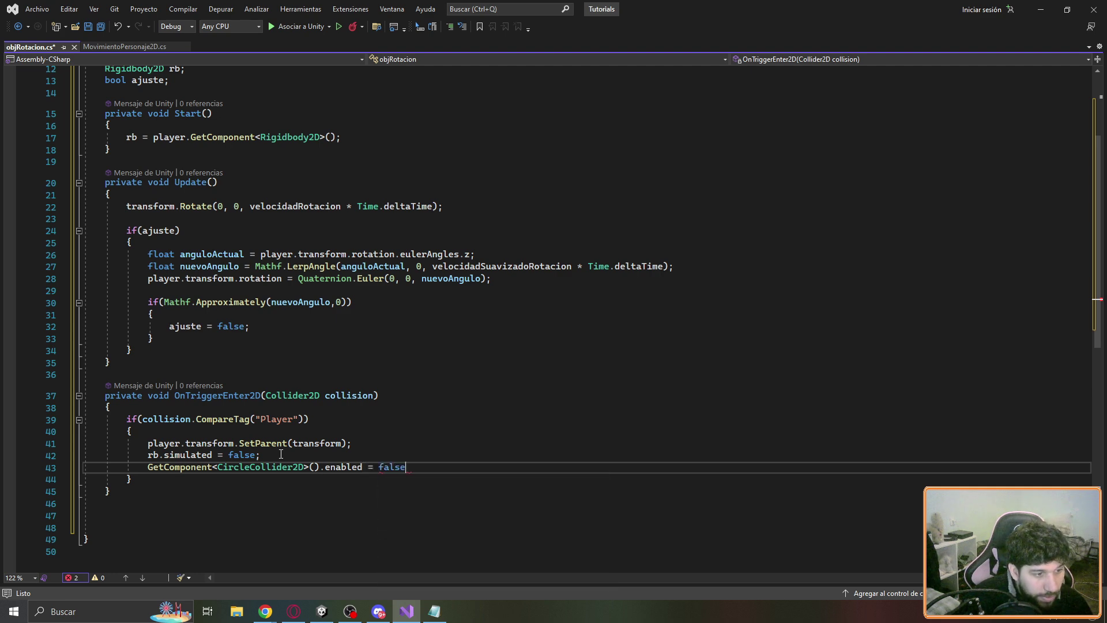
click(322, 611)
Toggle Rotaton's Circle Collider 2D off and on twice, leaving it enabled
click(69, 125)
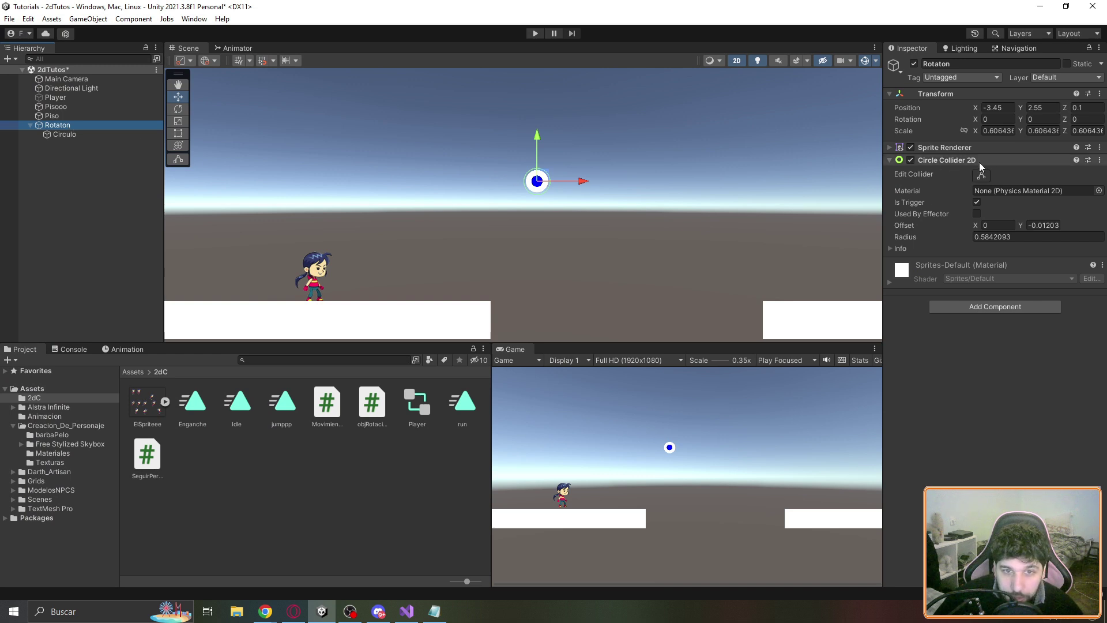
click(909, 160)
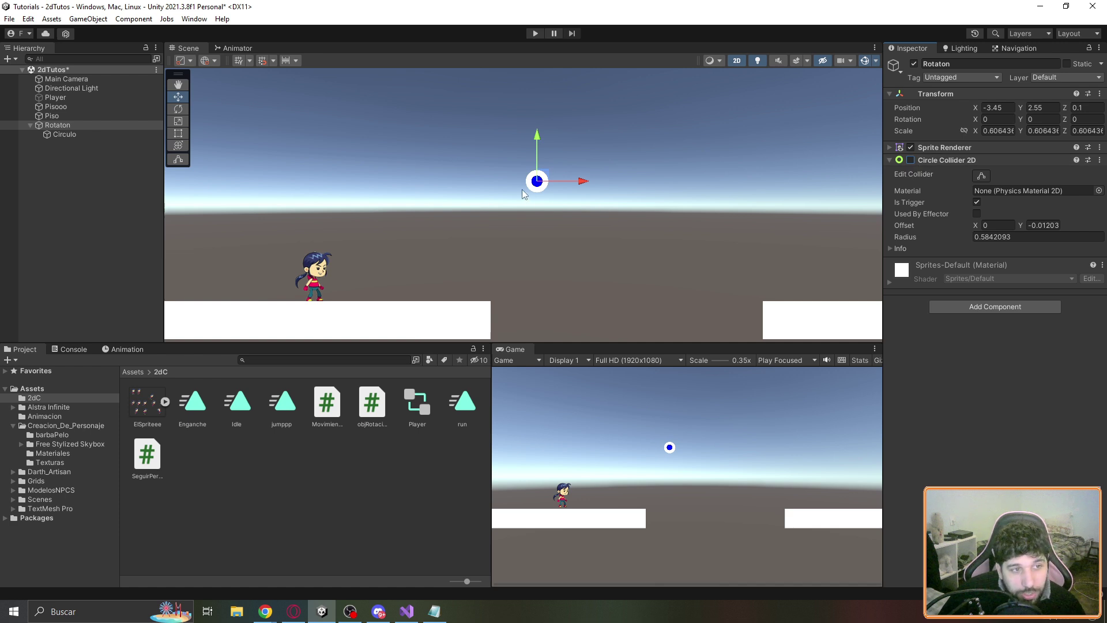
click(911, 160)
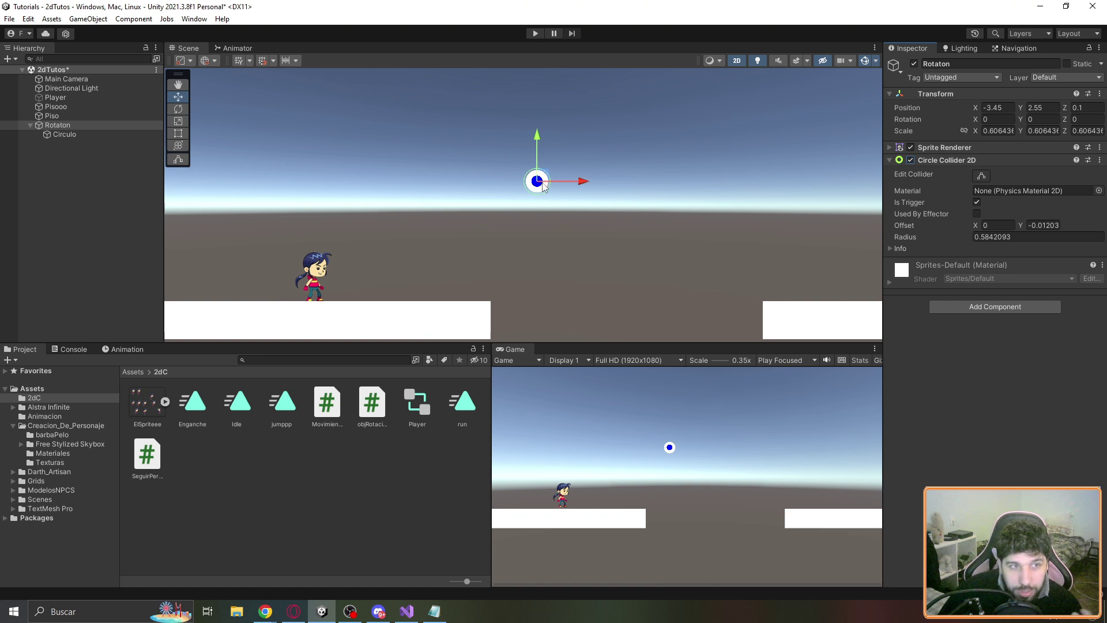
click(911, 160)
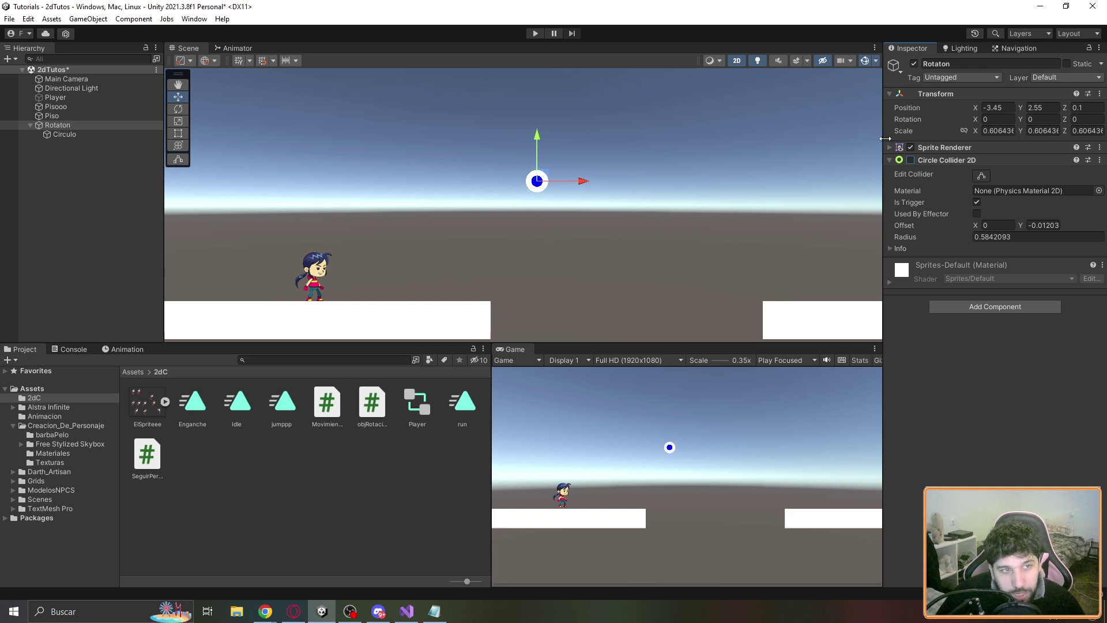
click(911, 160)
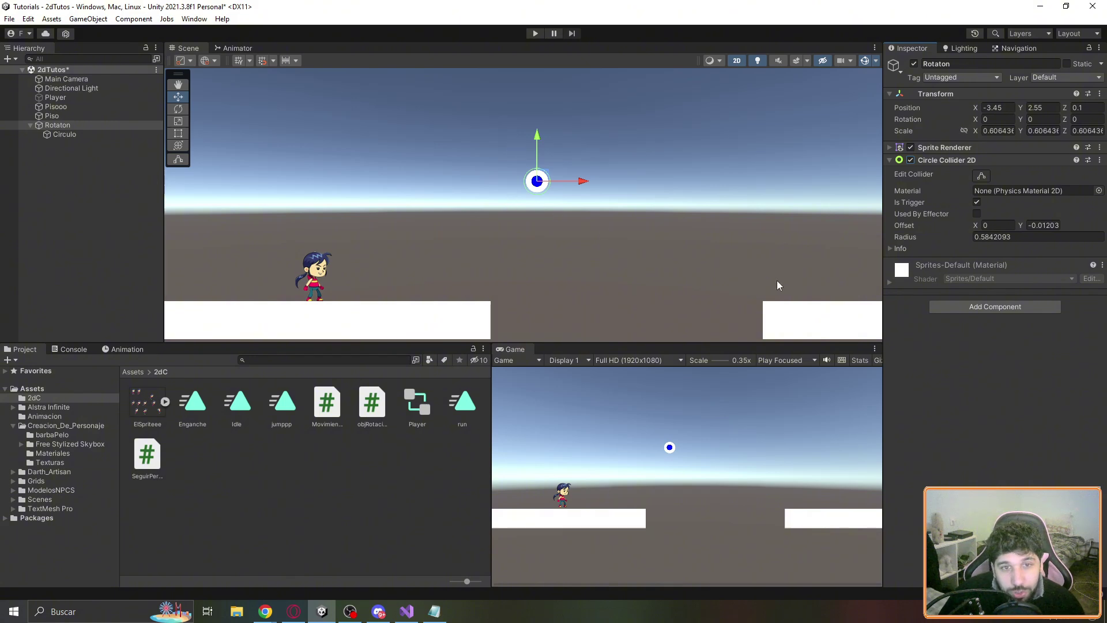
key(alt+Tab)
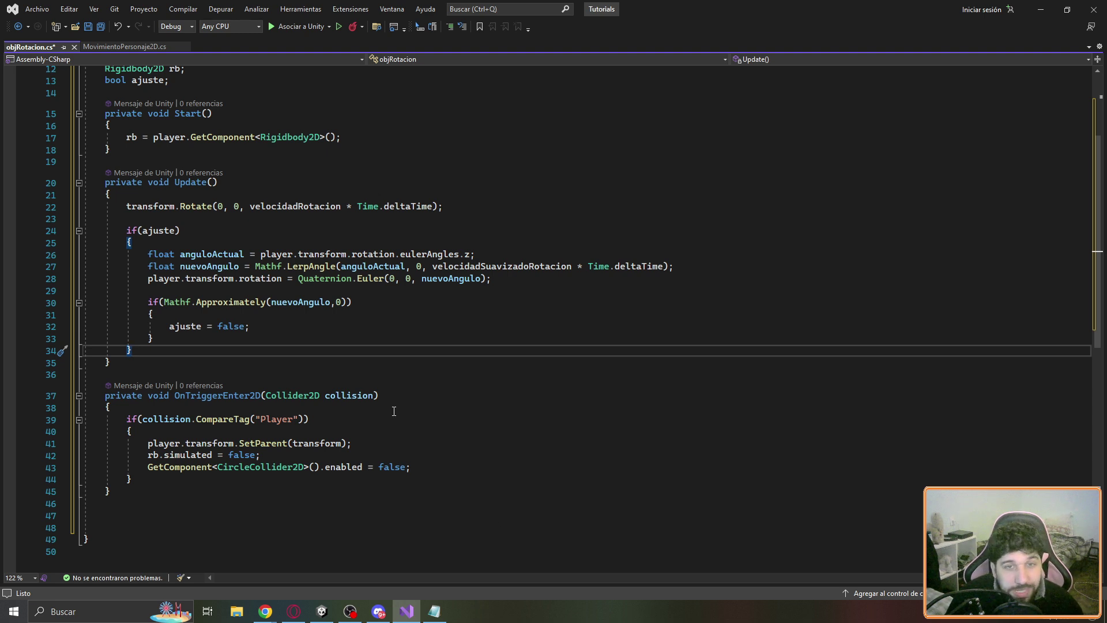
Add an if(Input.GetKeyDown(KeyCode.E)) block calling player.transform.SetParent(null)
key(Return)
key(Return)
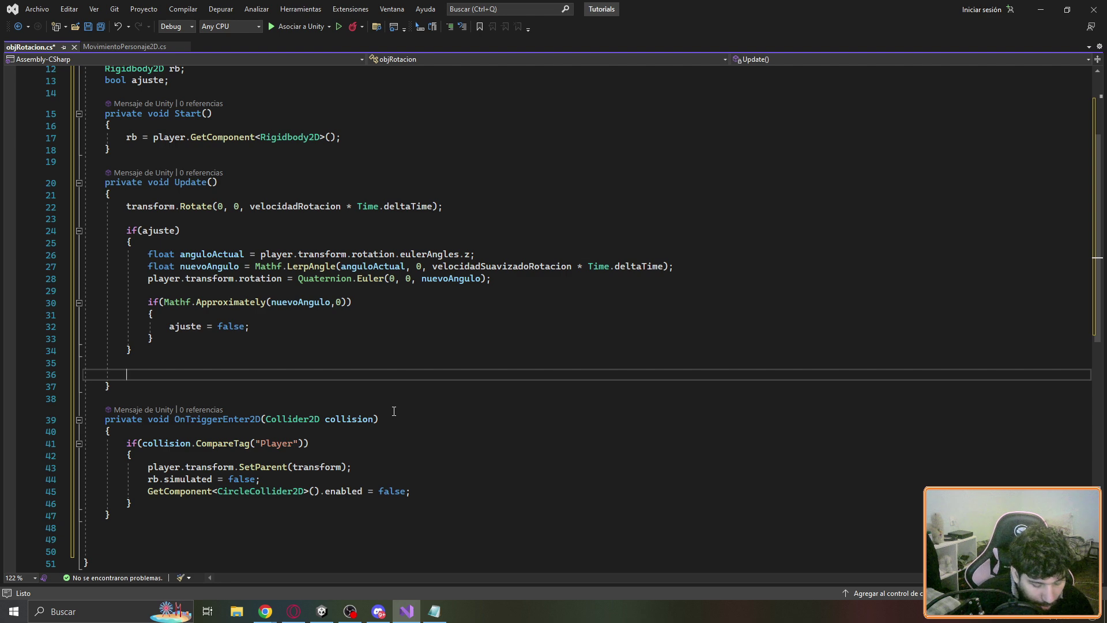
text(if(Input.GetKeyDown(KeyCode.E)))
key(Return)
text({)
key(Return)
text(p)
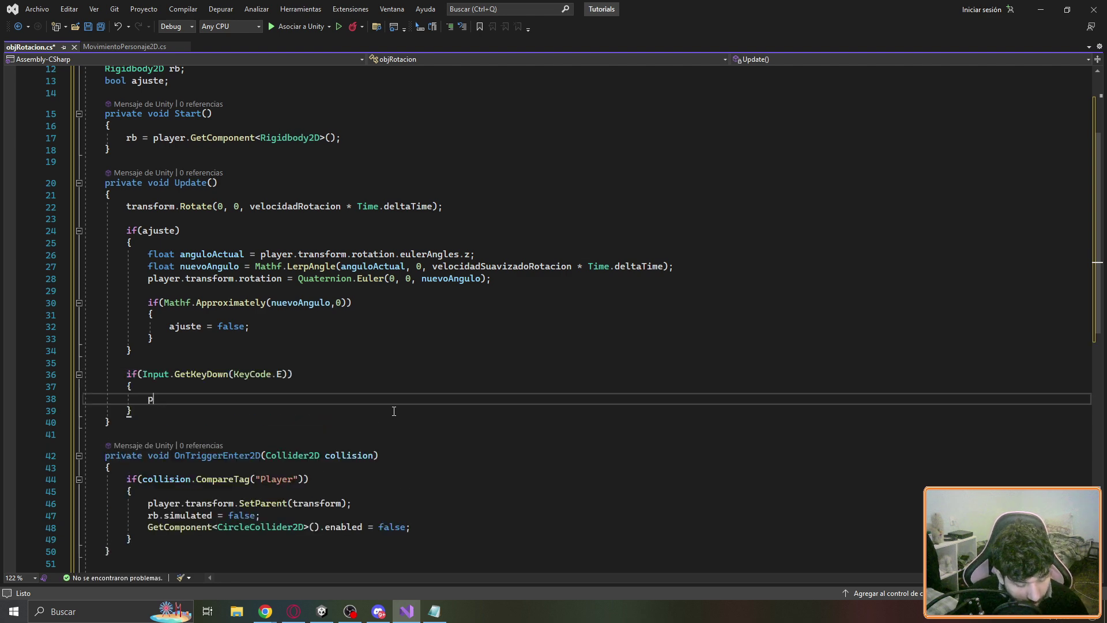
text(layer.)
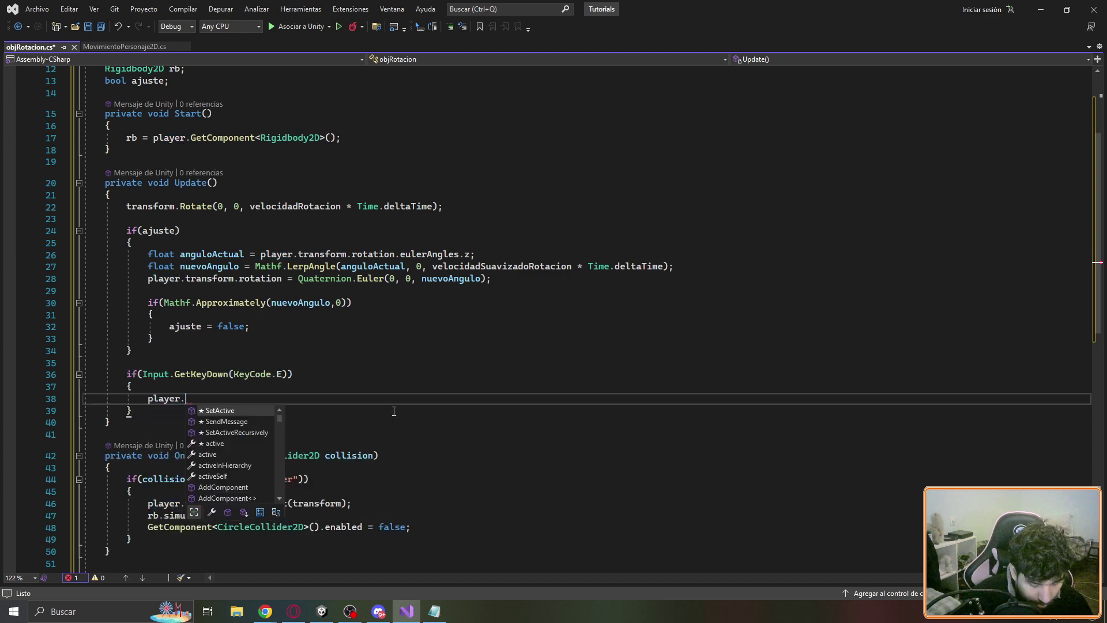
text(trans)
key(Tab)
text(.se()
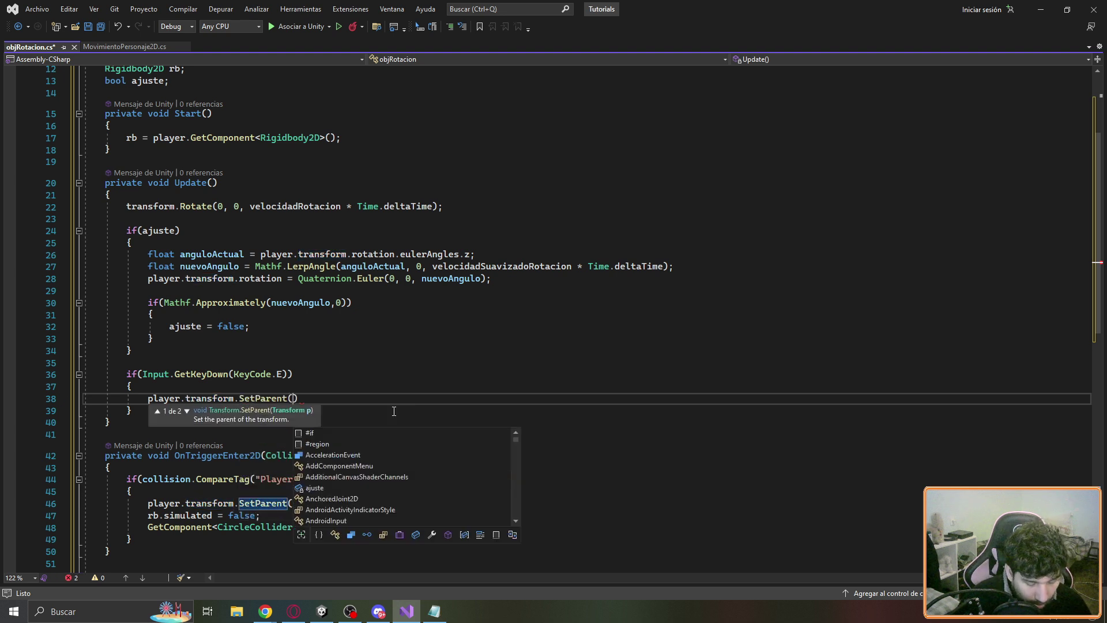
text(null))
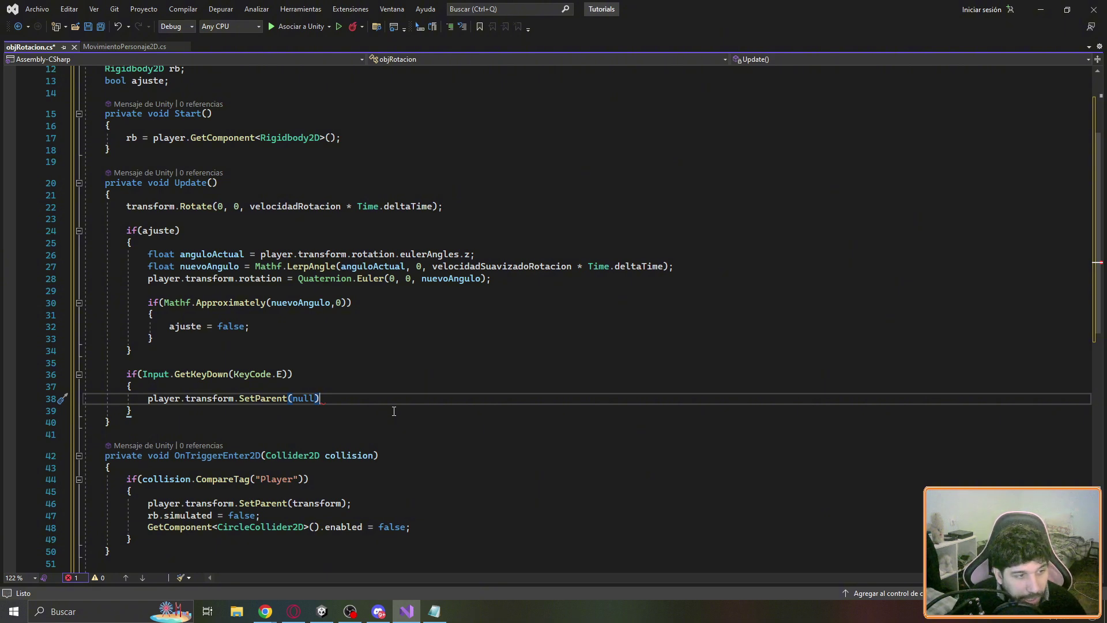
text(;)
key(Return)
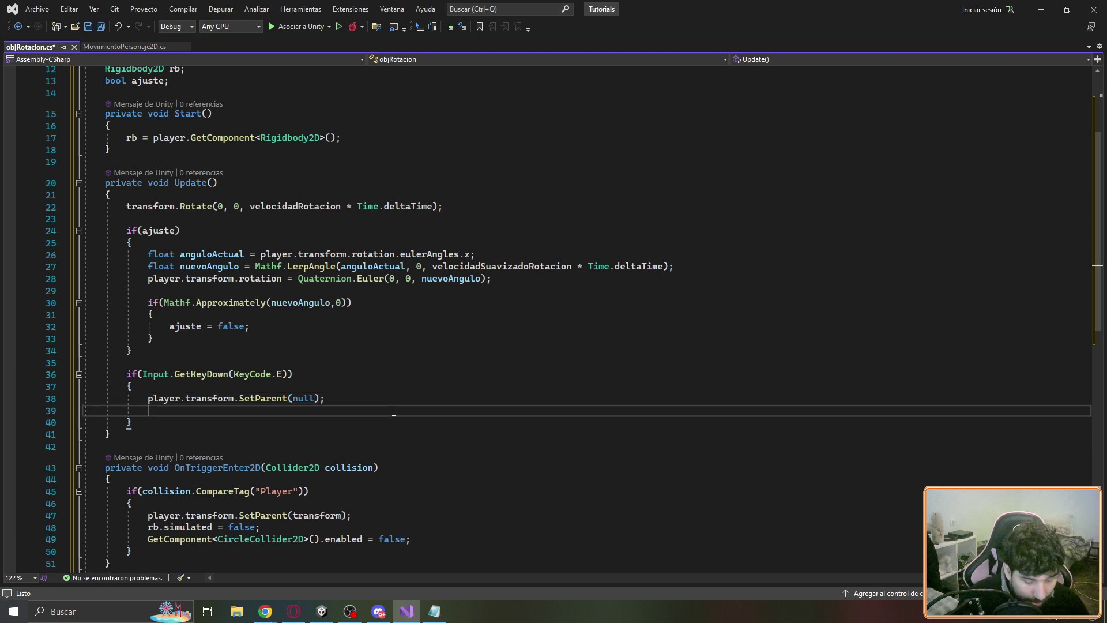
Add 'rb.simulated = true;' inside the E-key block
text(rb.simulated )
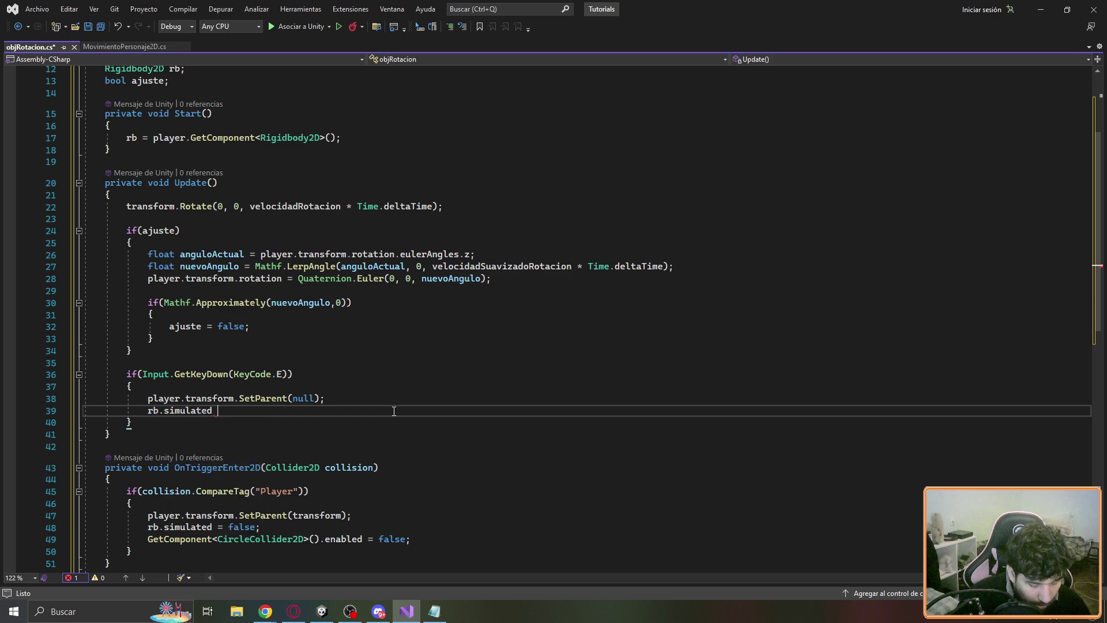
text(= true)
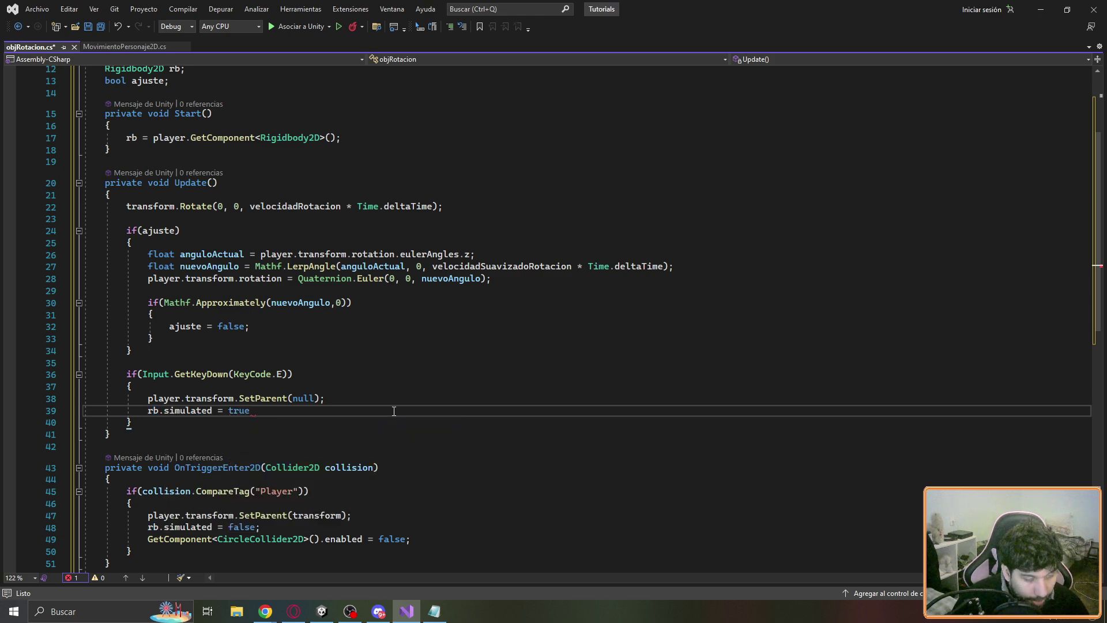
text(;)
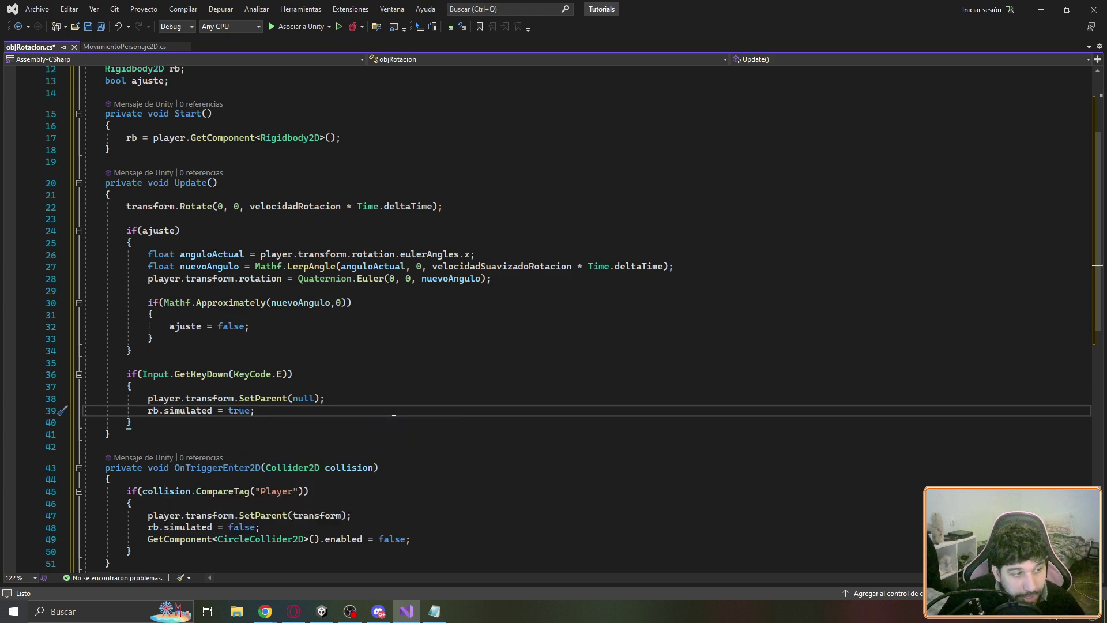
key(Return)
scroll(395, 411, down, 1)
scroll(407, 381, down, 1)
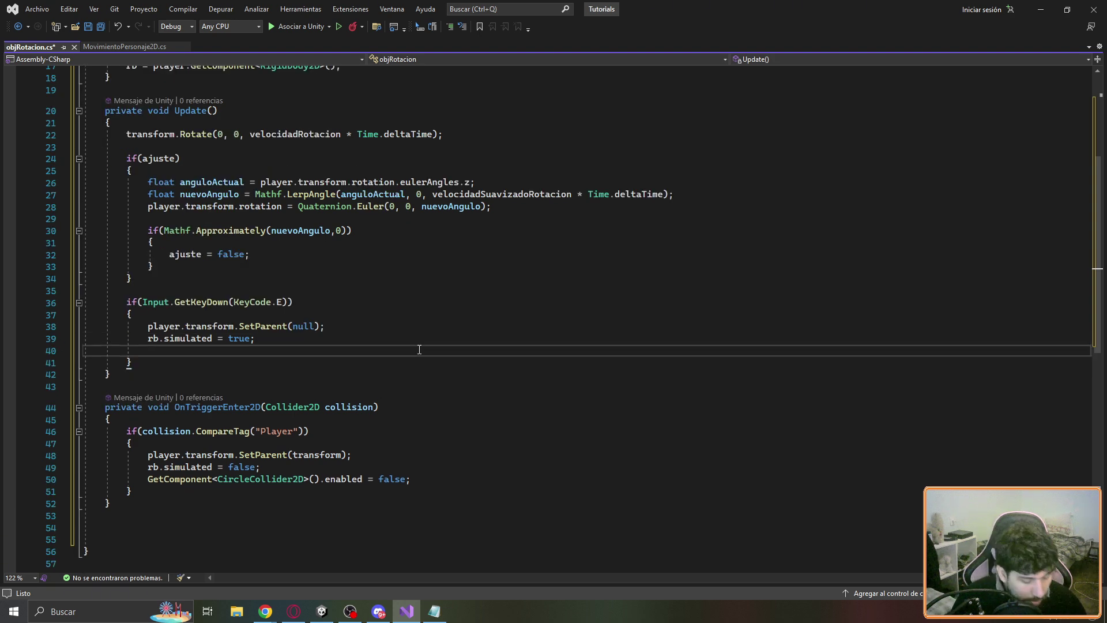
Declare Vector2 direccionLanzamiento from the player-minus-circle x positions, normalized
key(Return)
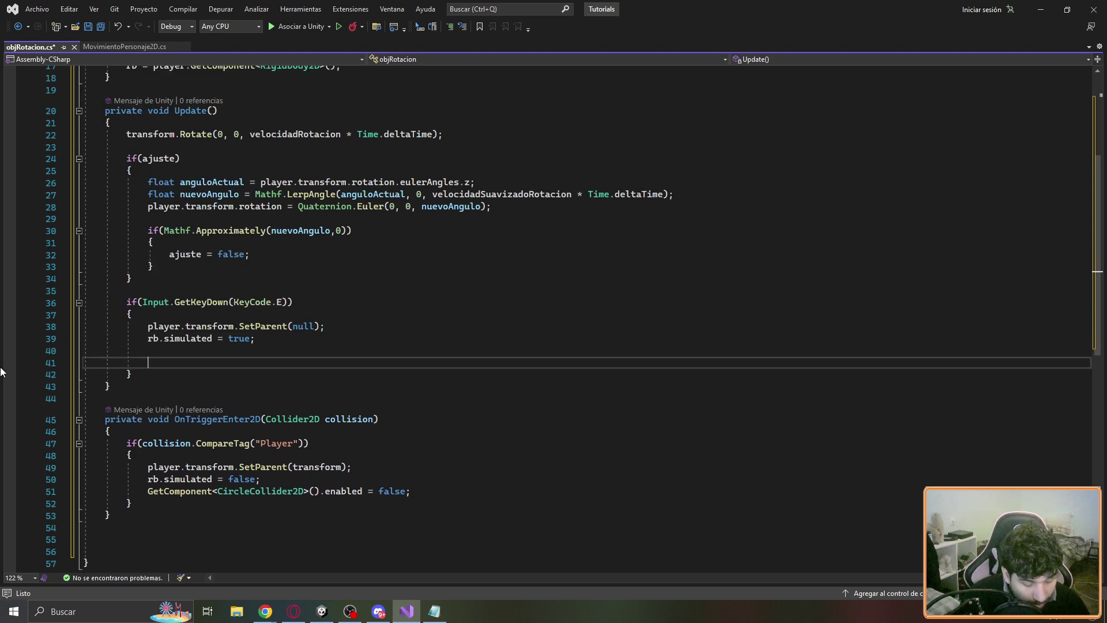
text(ve)
text(2 )
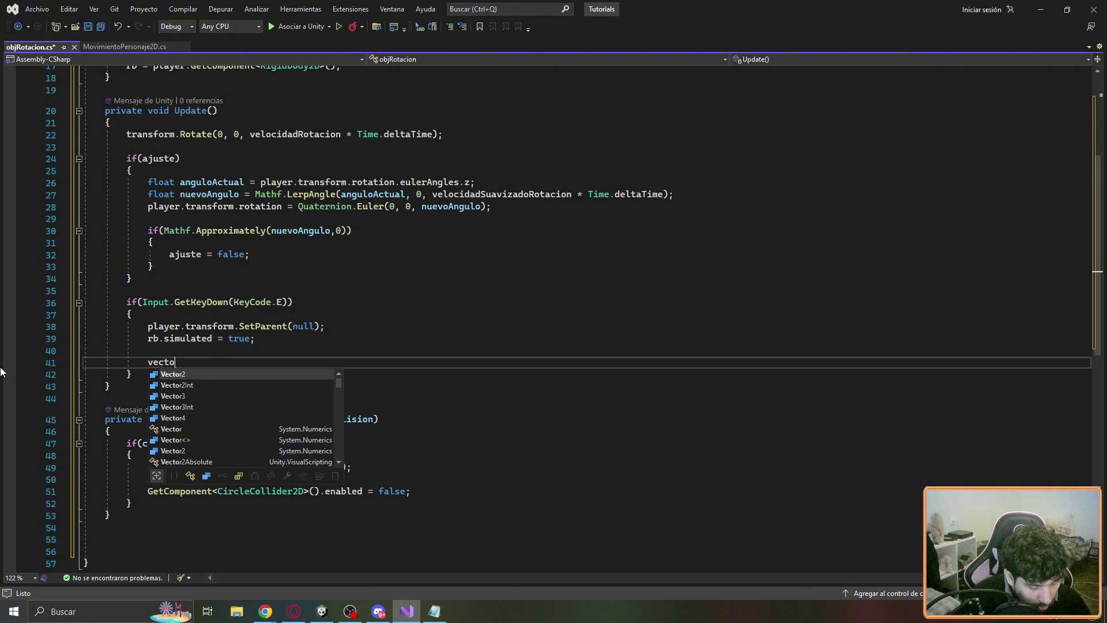
text(direccion)
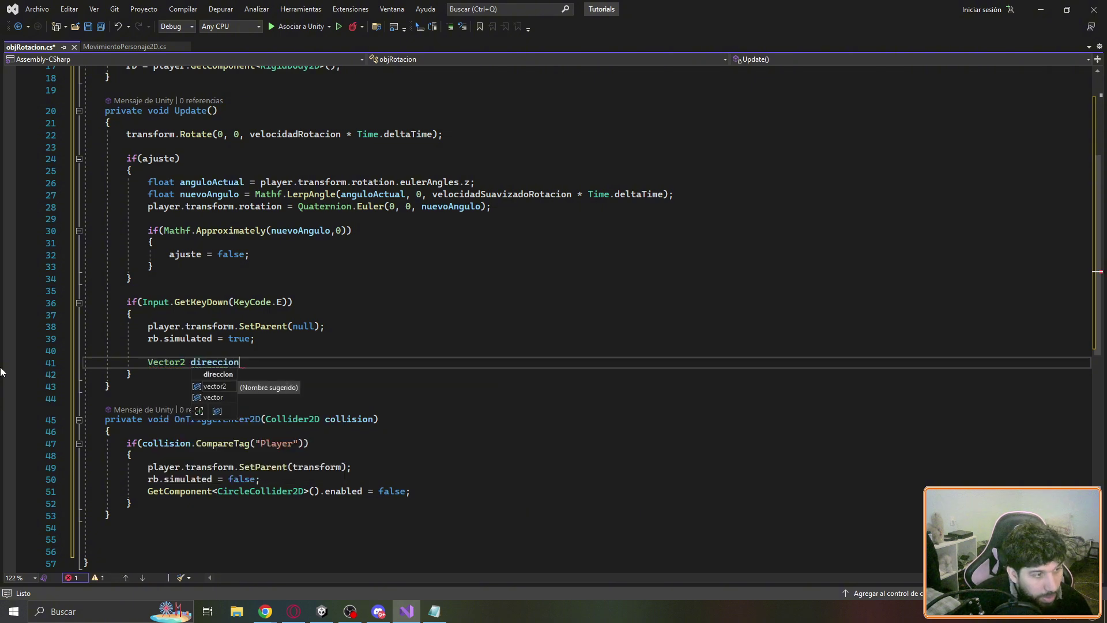
text(Lanzamiento )
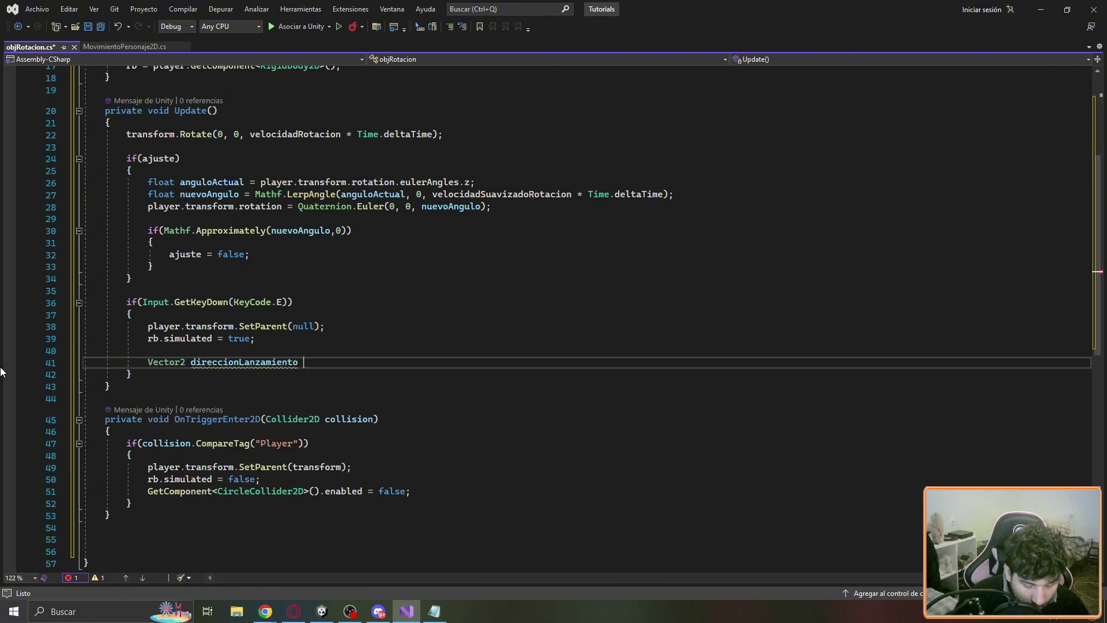
text(= new Vec)
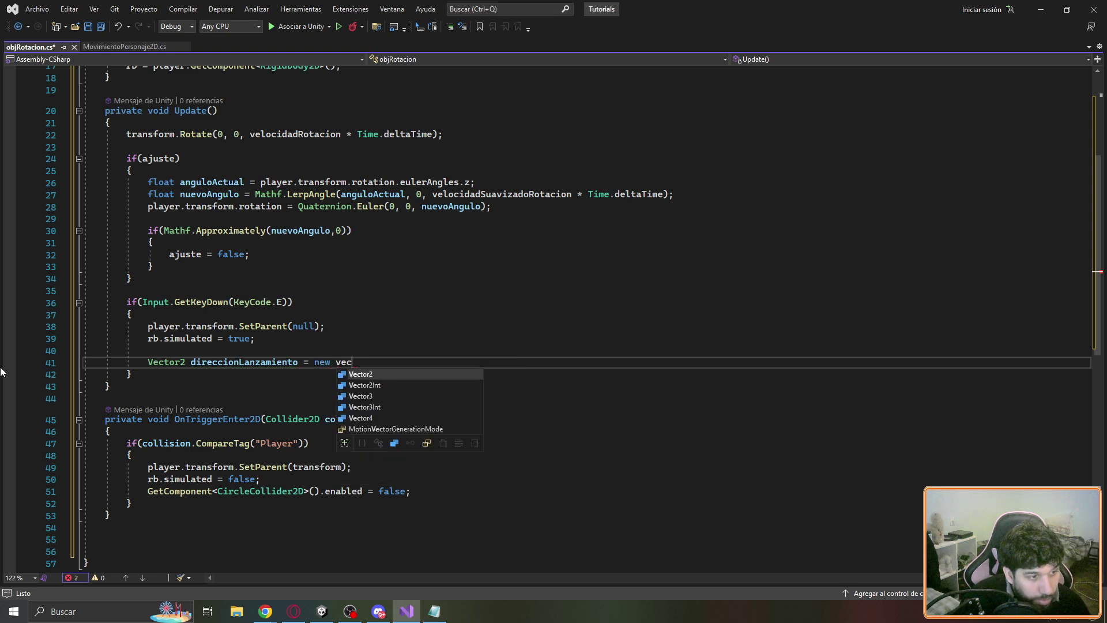
text(tor2(player.t)
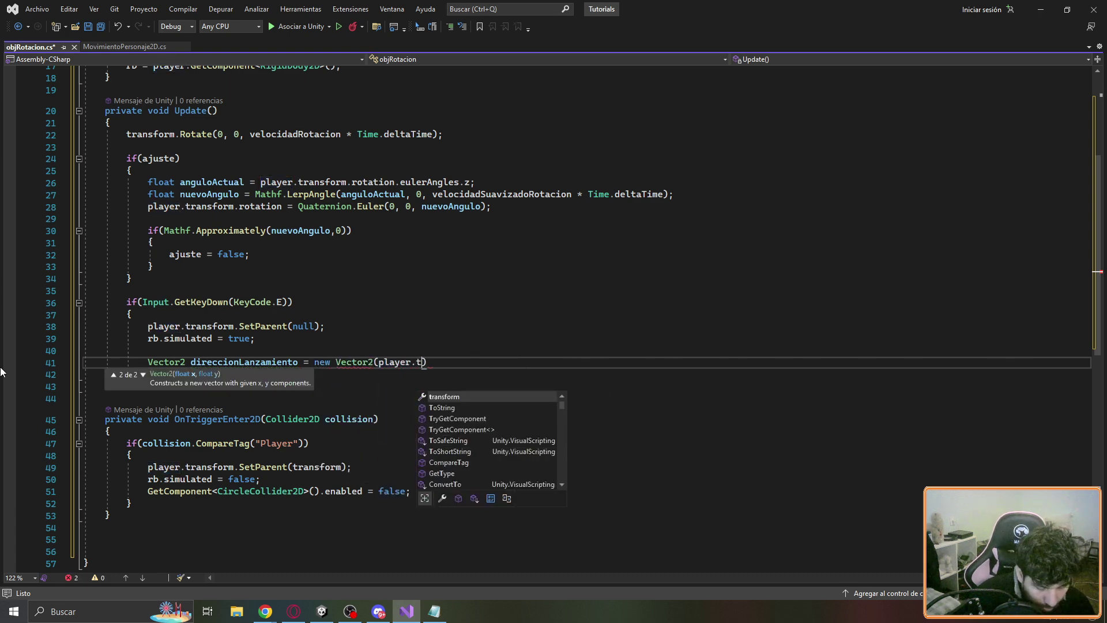
text(rans)
key(Tab)
text(.pos)
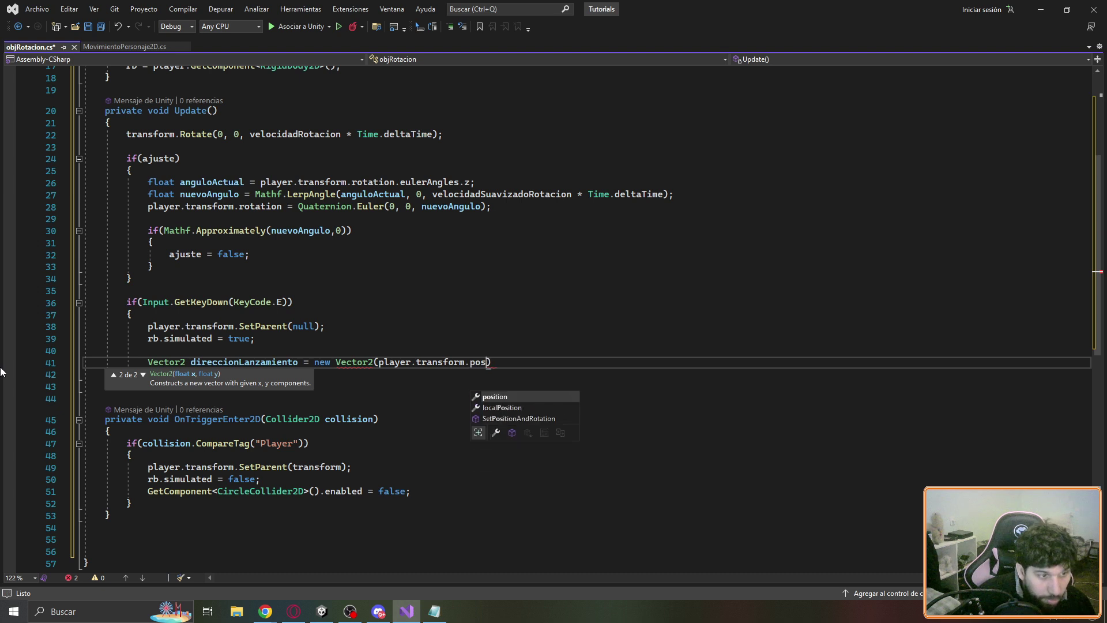
key(Tab)
text(.x)
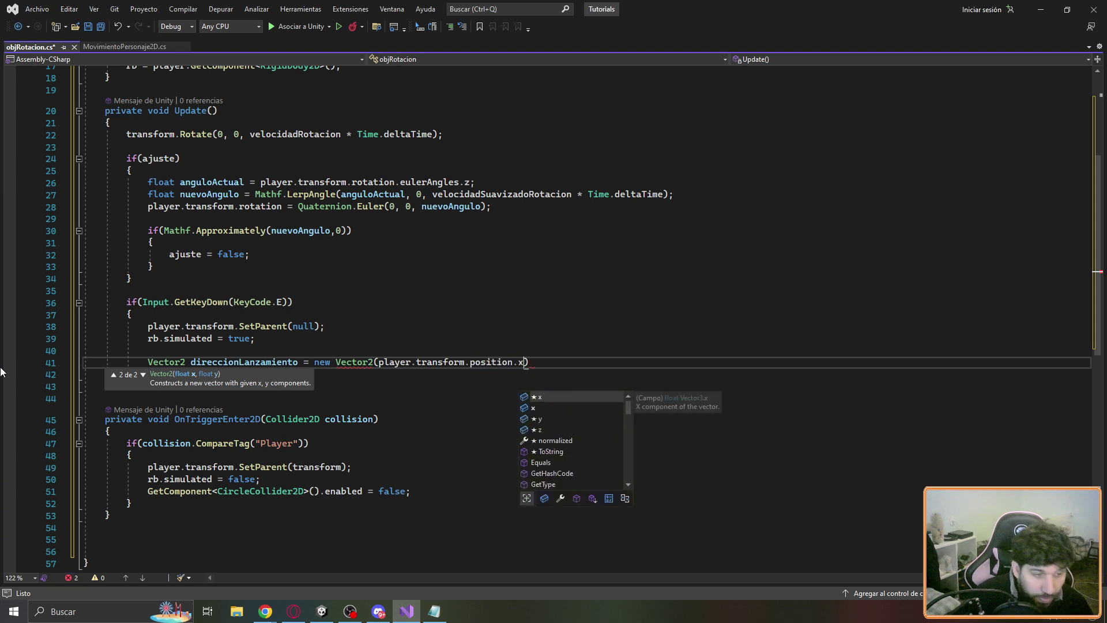
text( - transfo)
key(Tab)
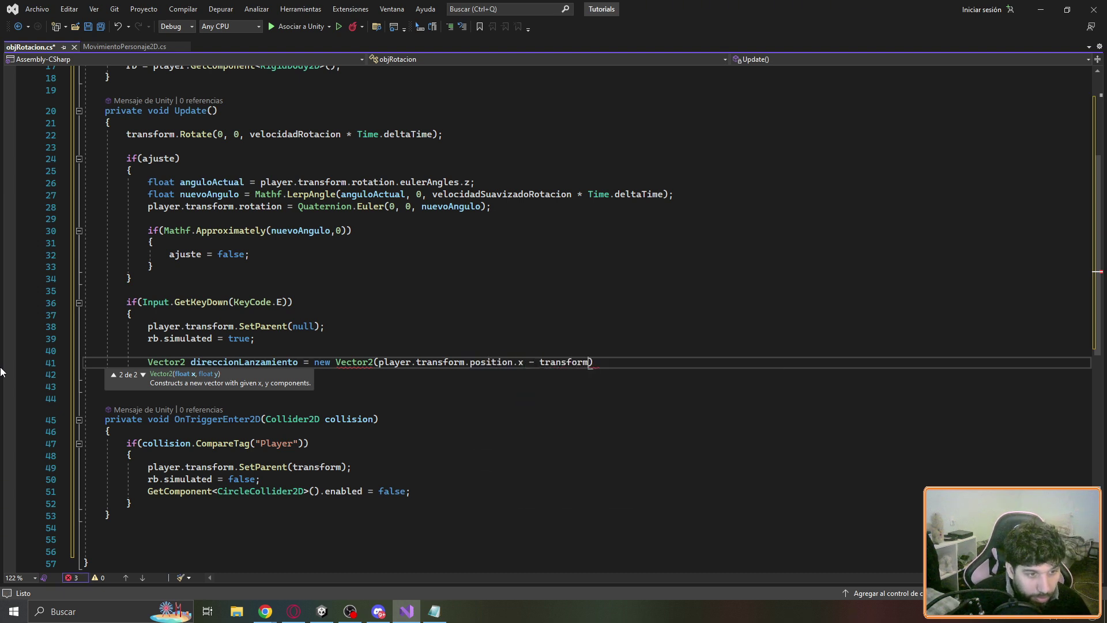
text(.pos)
key(Tab)
text(.)
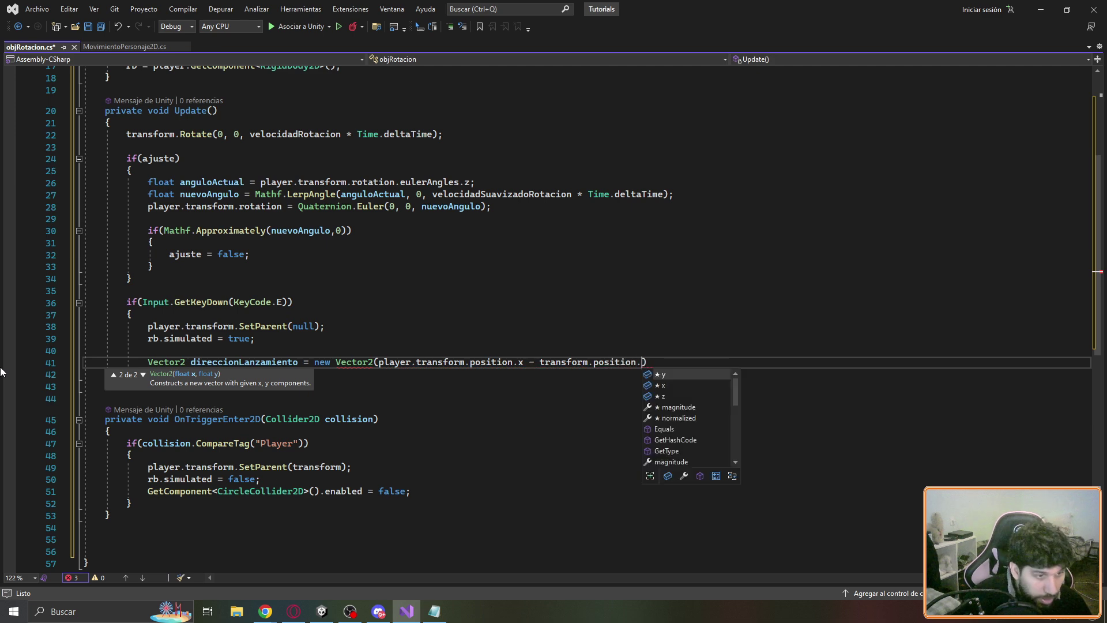
text(x,0)
key(End)
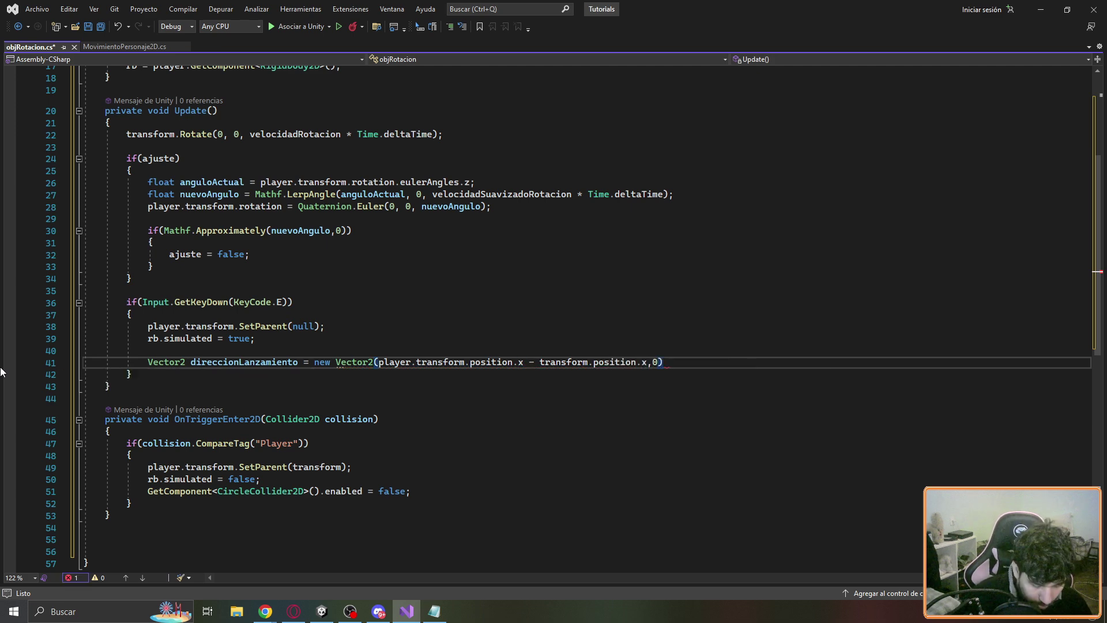
text(.normalized;)
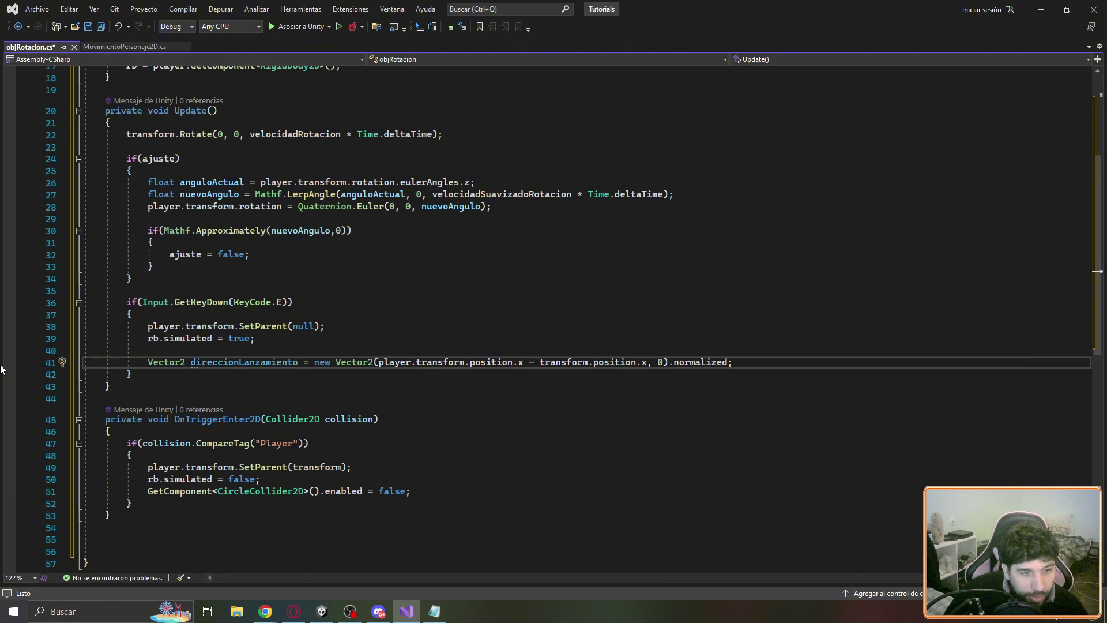
Rewrite the direction as (player position - circle position).x
drag(392, 362, 624, 362)
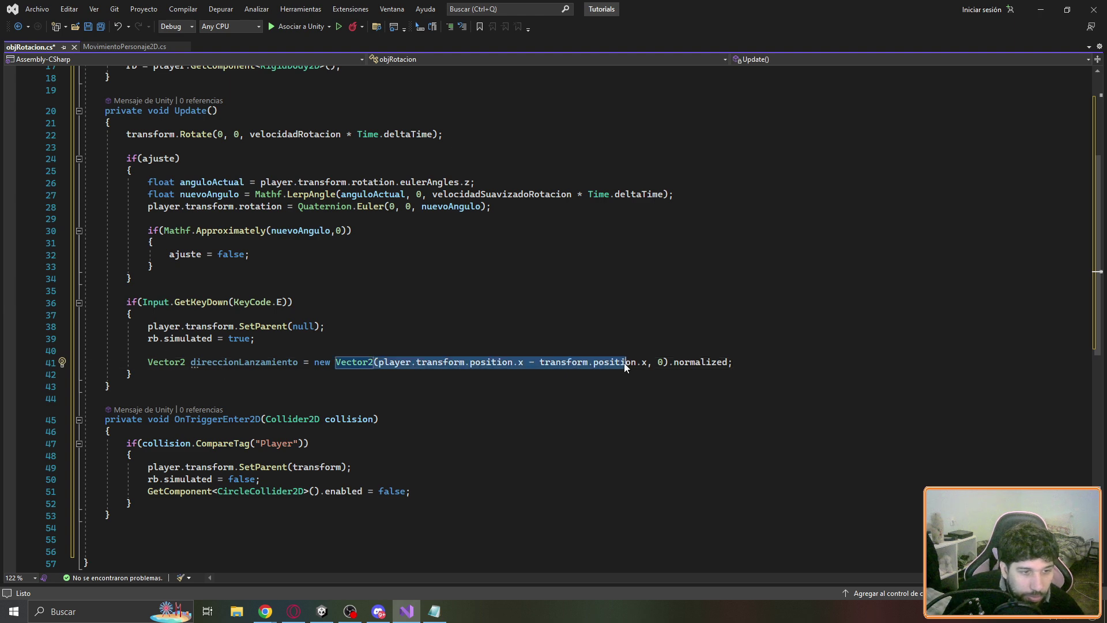
click(732, 363)
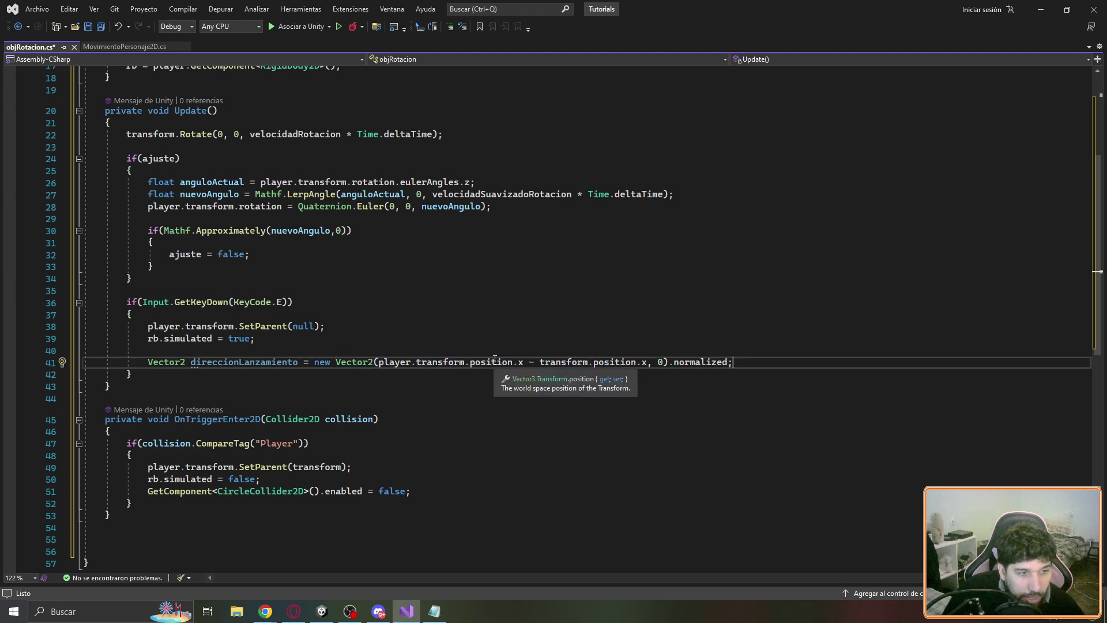
click(522, 362)
key(BackSpace)
key(BackSpace)
click(649, 362)
key(BackSpace)
key(BackSpace)
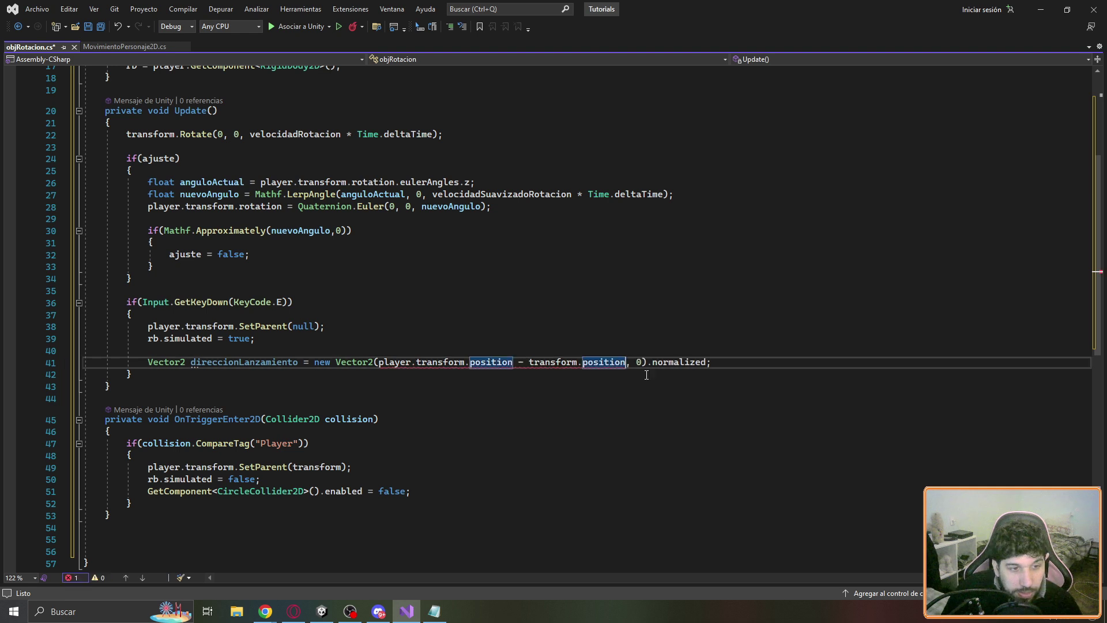
text())
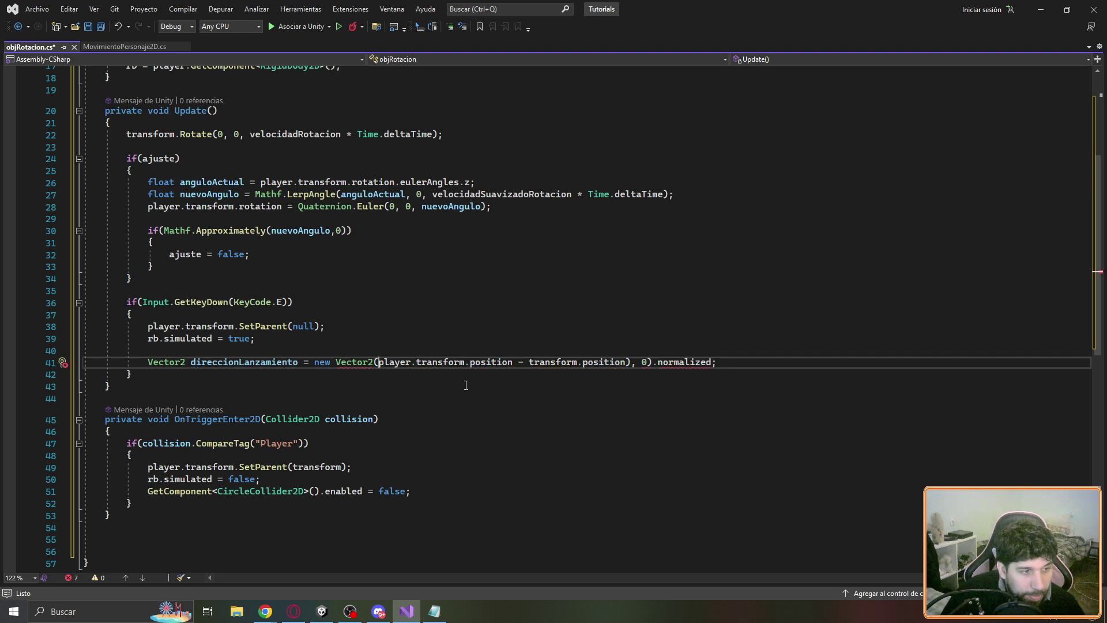
text(()
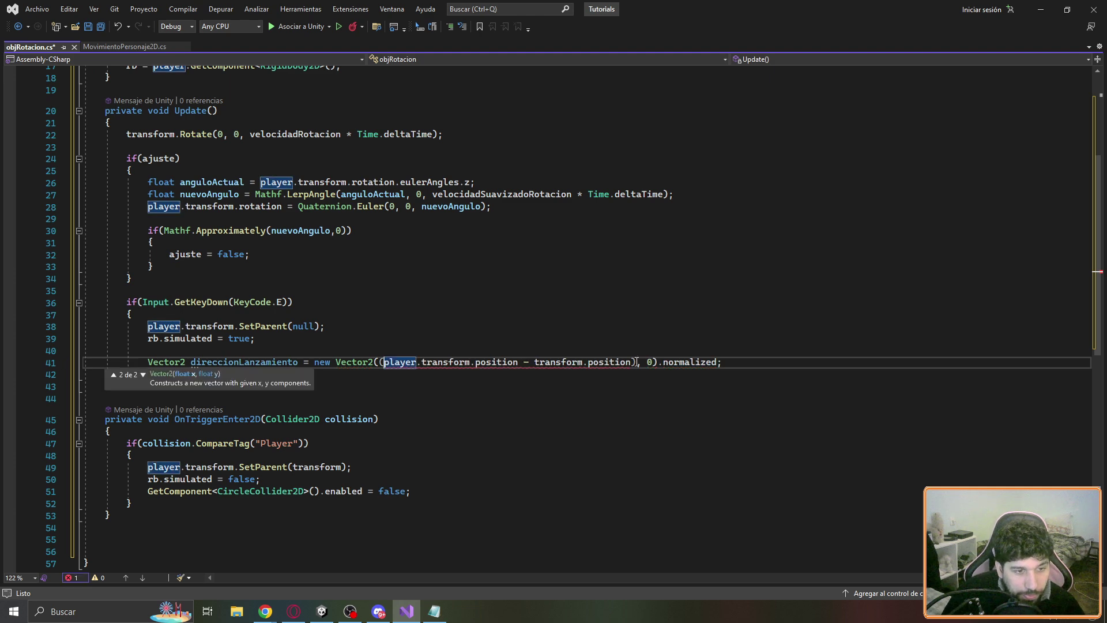
click(637, 362)
text(.)
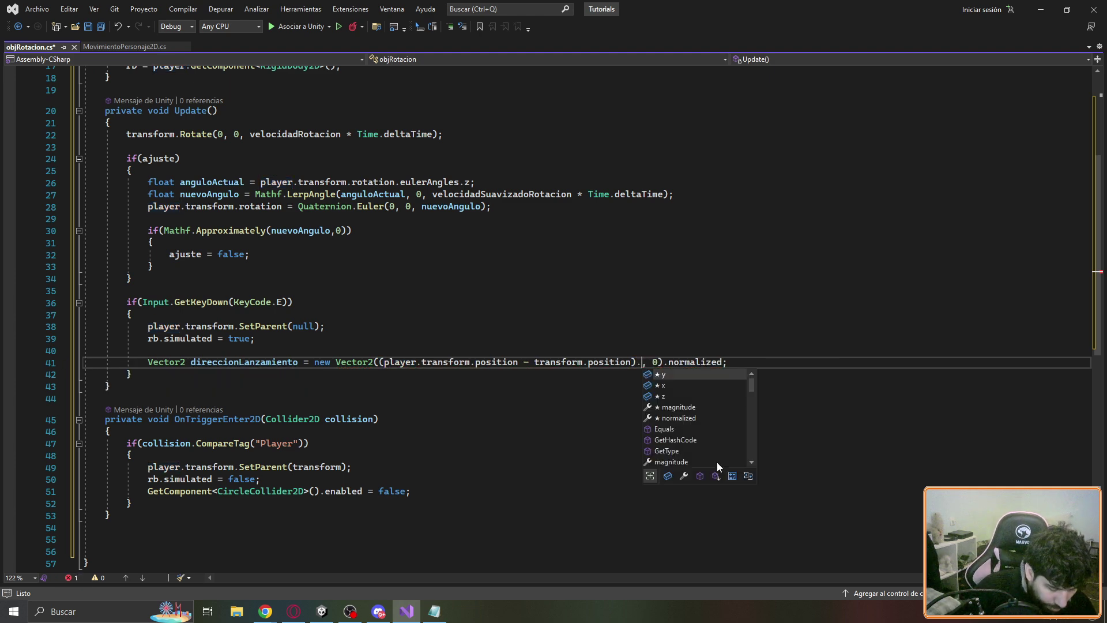
text(x)
click(501, 430)
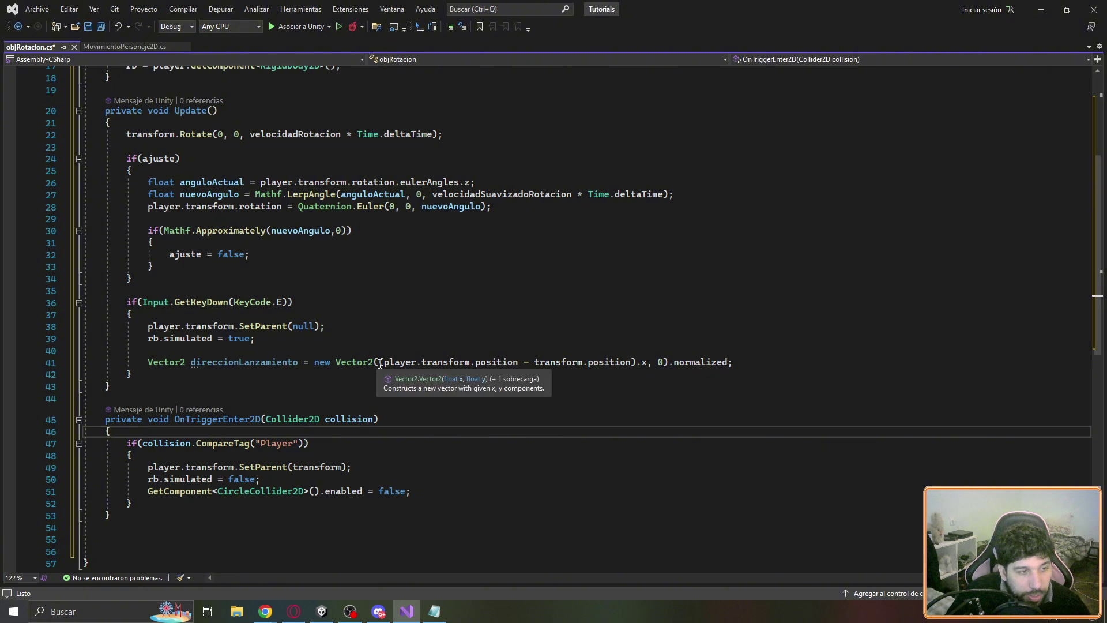
drag(380, 362, 637, 362)
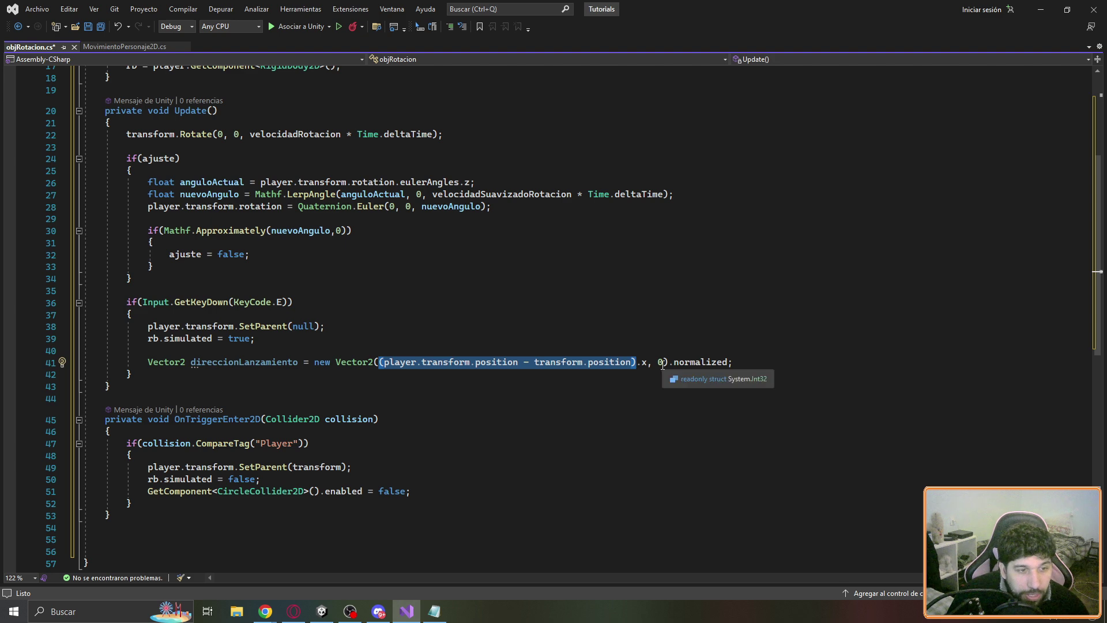
Add rb.AddForce(direccionLanzamiento * fuerzaLanzamiento, ForceMode2D.Impulse);
key(End)
key(Return)
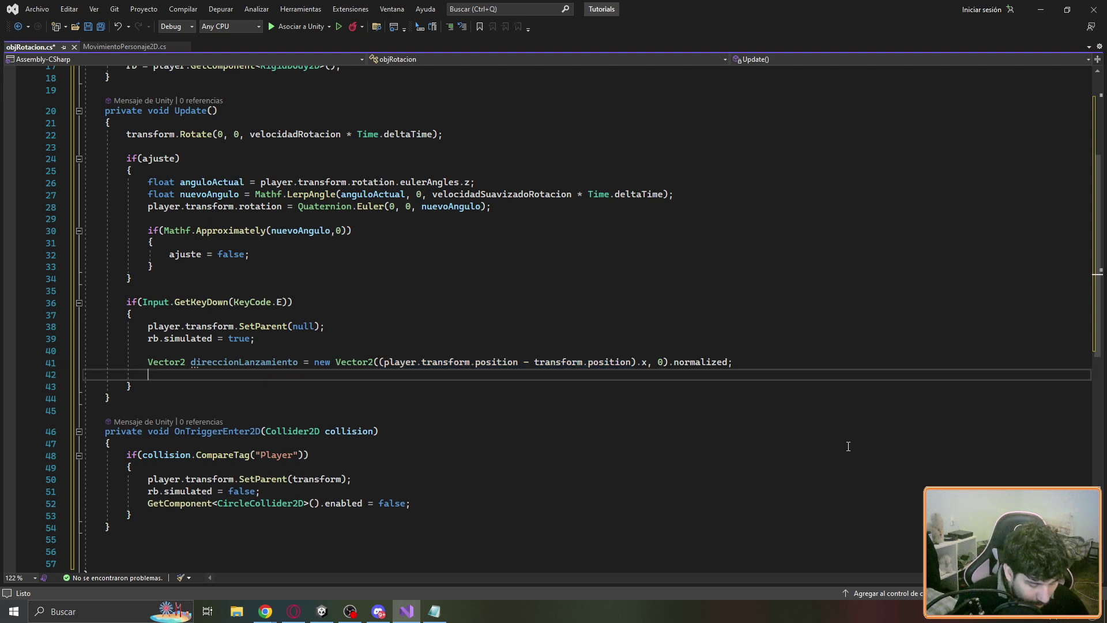
text(rb.a)
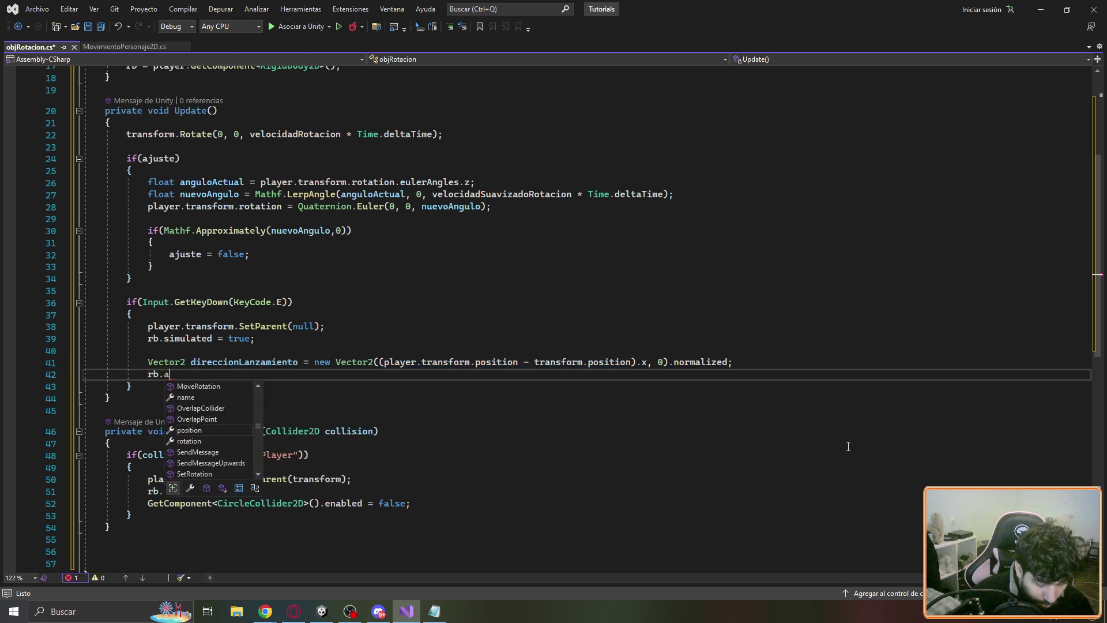
text(ddForce(d)
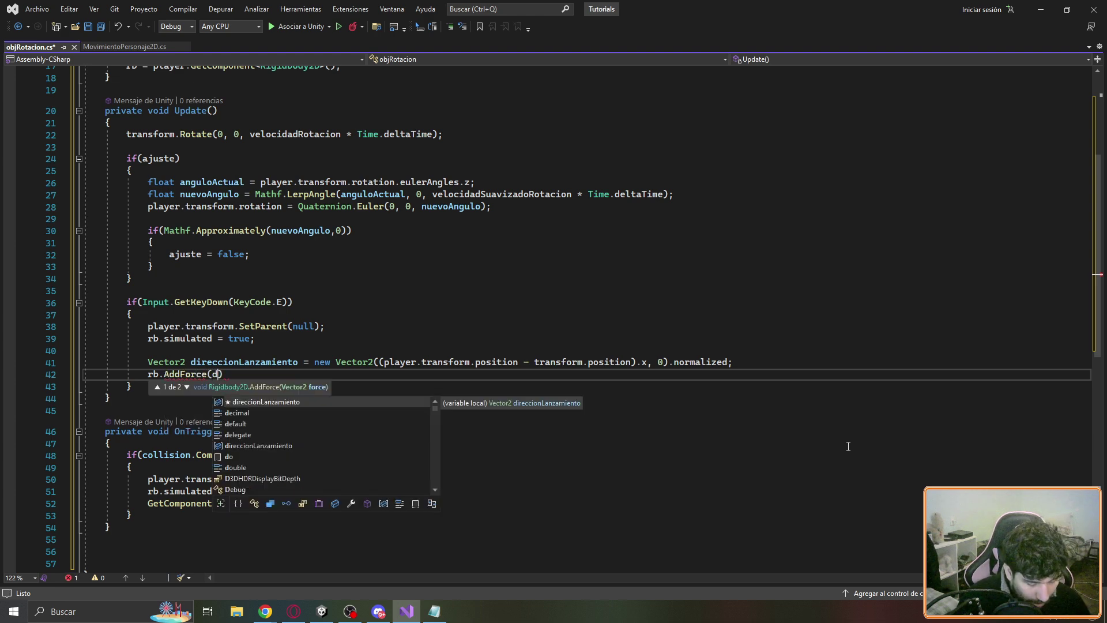
text(ire)
key(Tab)
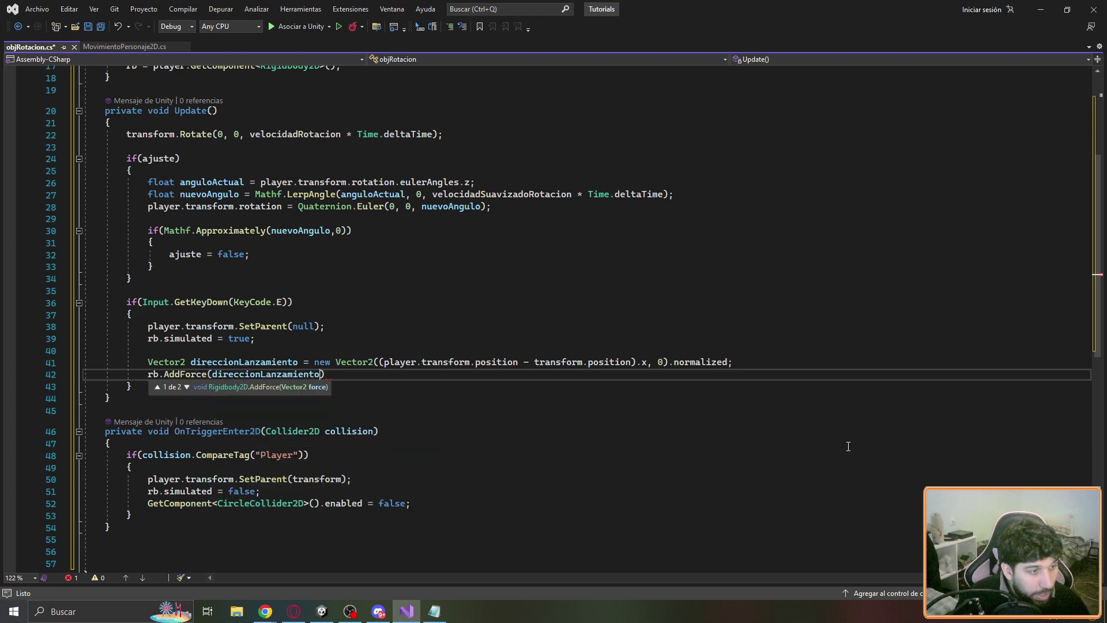
text(*)
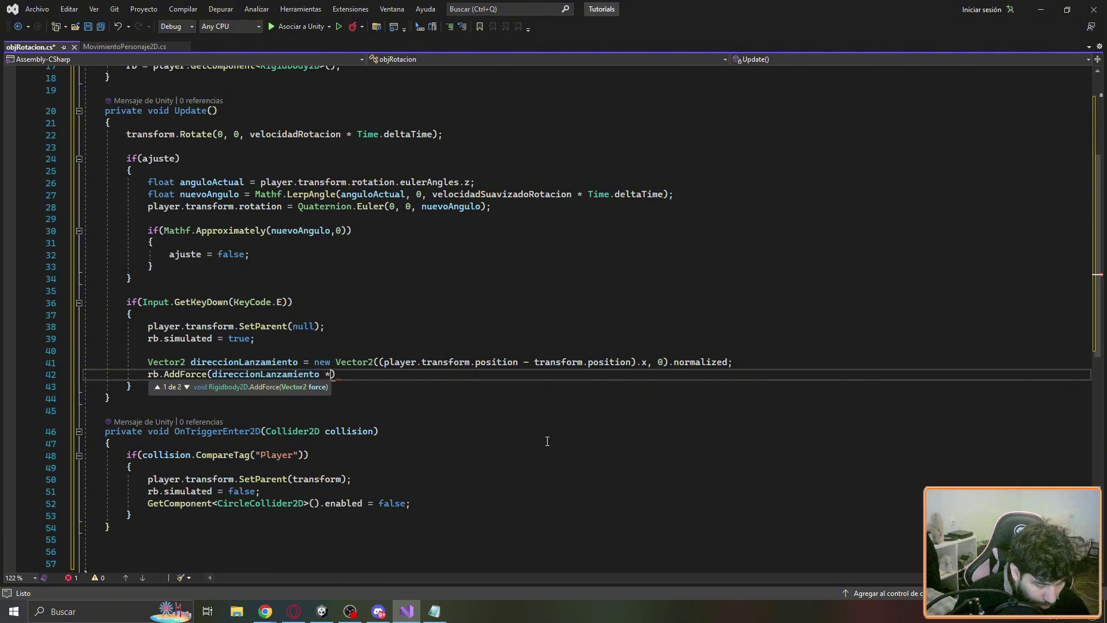
text( fu)
key(Tab)
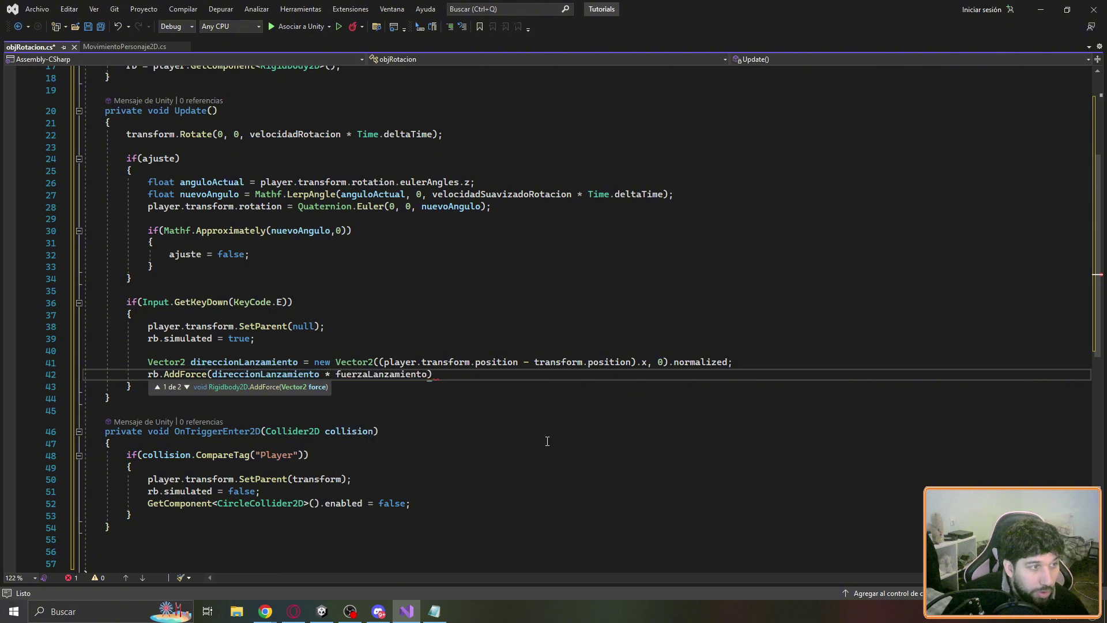
scroll(547, 442, up, 6)
scroll(375, 265, down, 1)
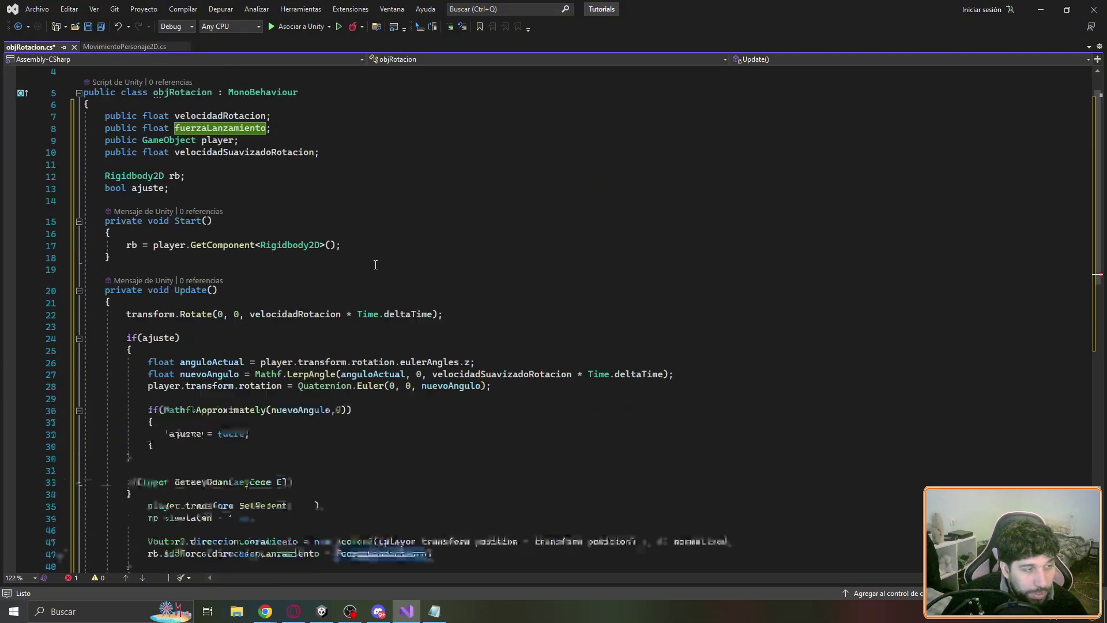
scroll(376, 265, down, 5)
text(, forc)
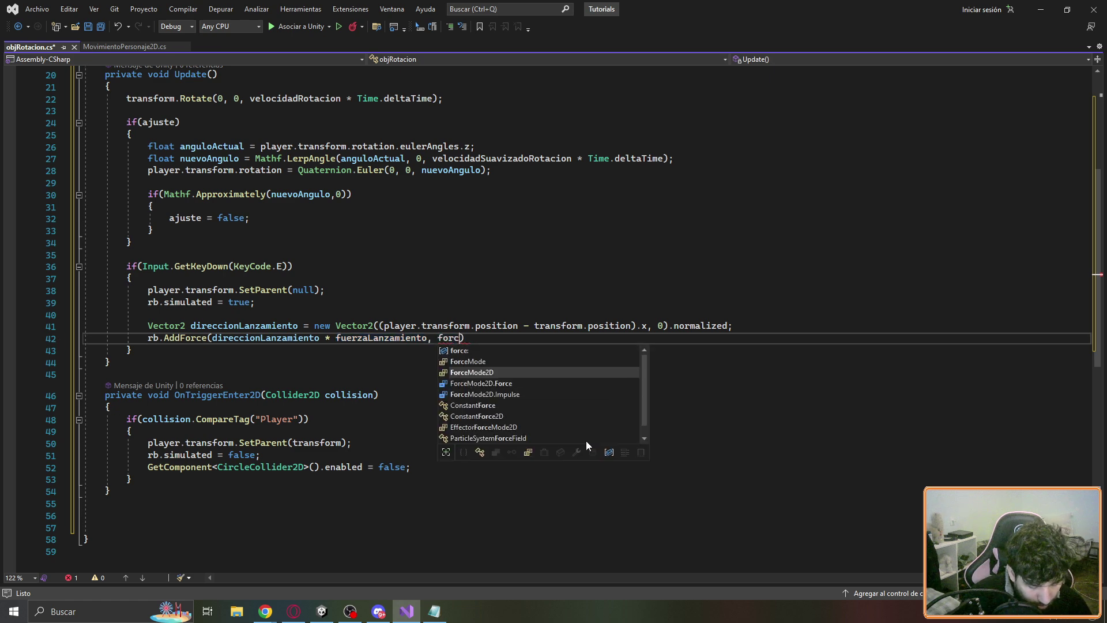
text(emode)
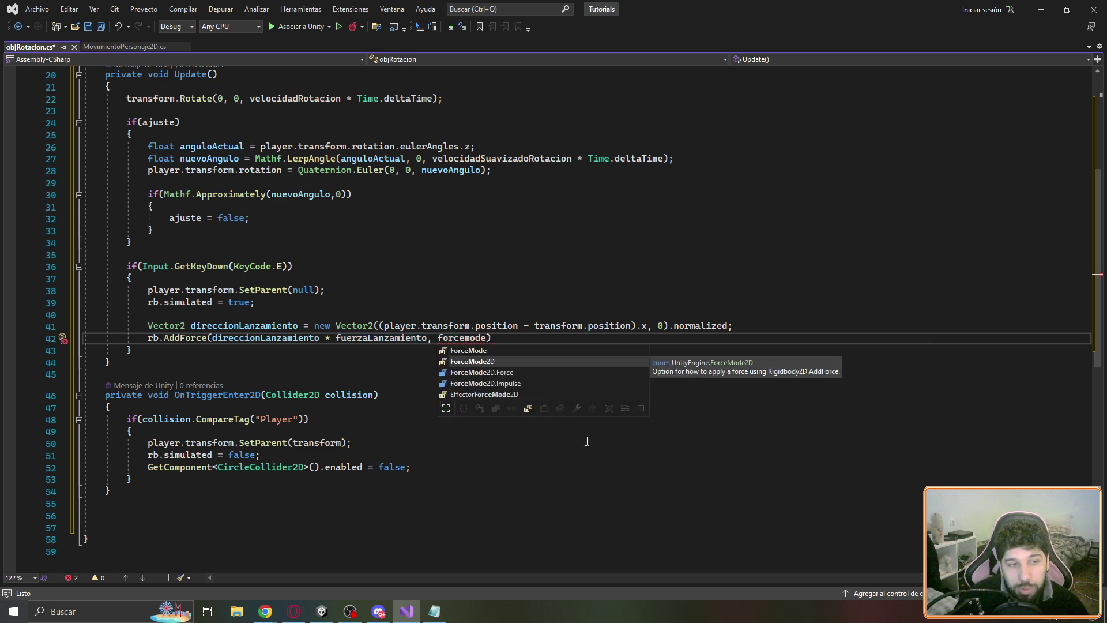
key(Down)
key(Down)
key(Tab)
text(;)
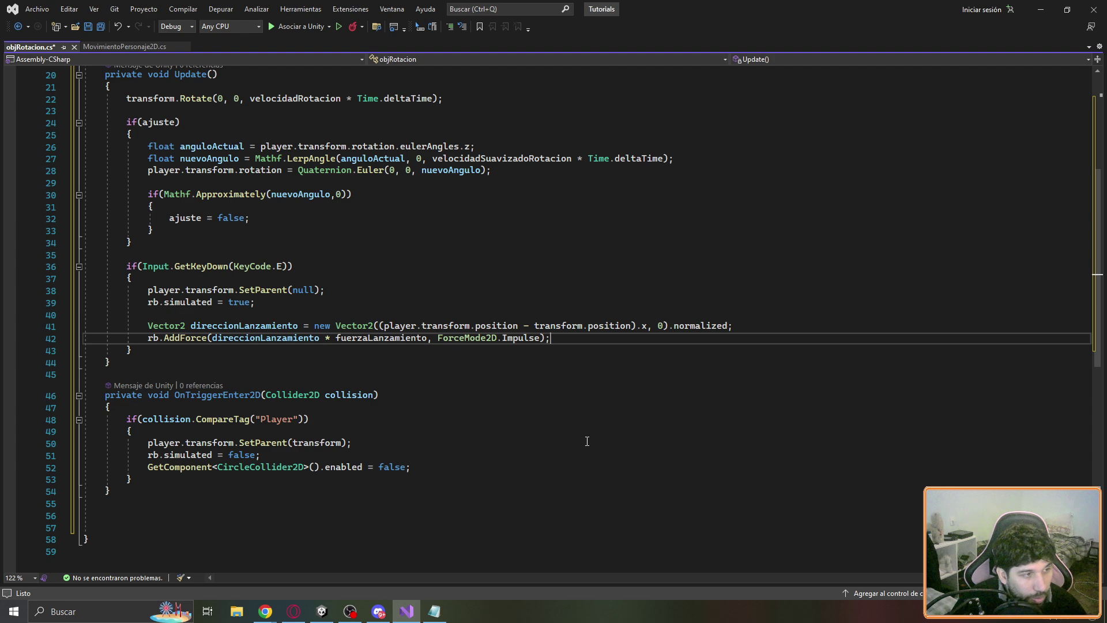
Add 'ajuste = true;' below the force call
key(Return)
key(Return)
text(aj)
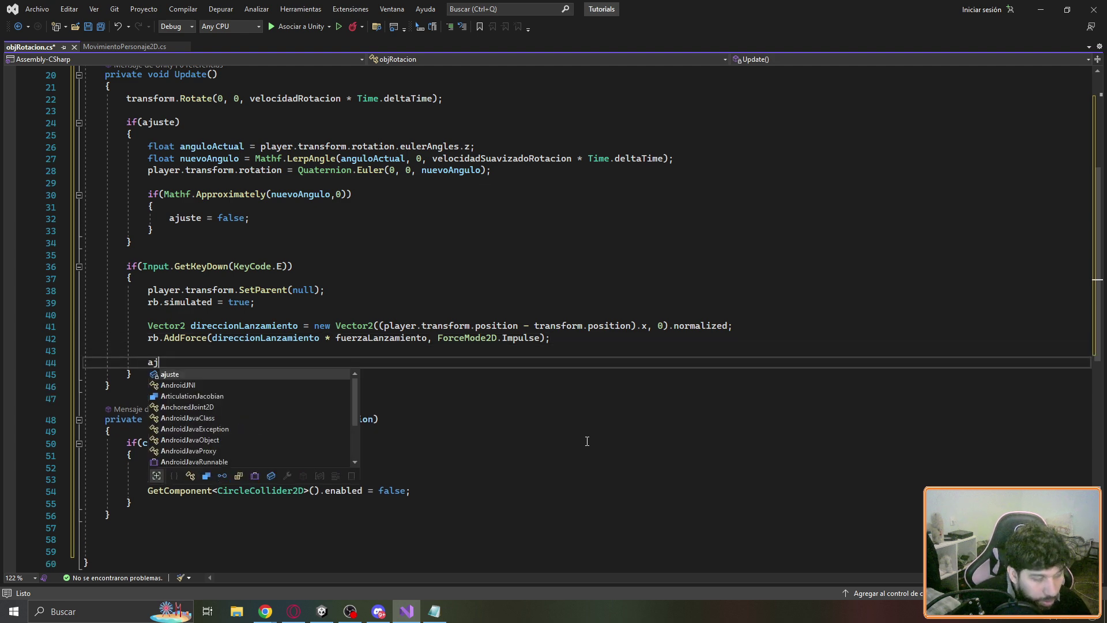
text(uste = true;)
scroll(127, 194, up, 2)
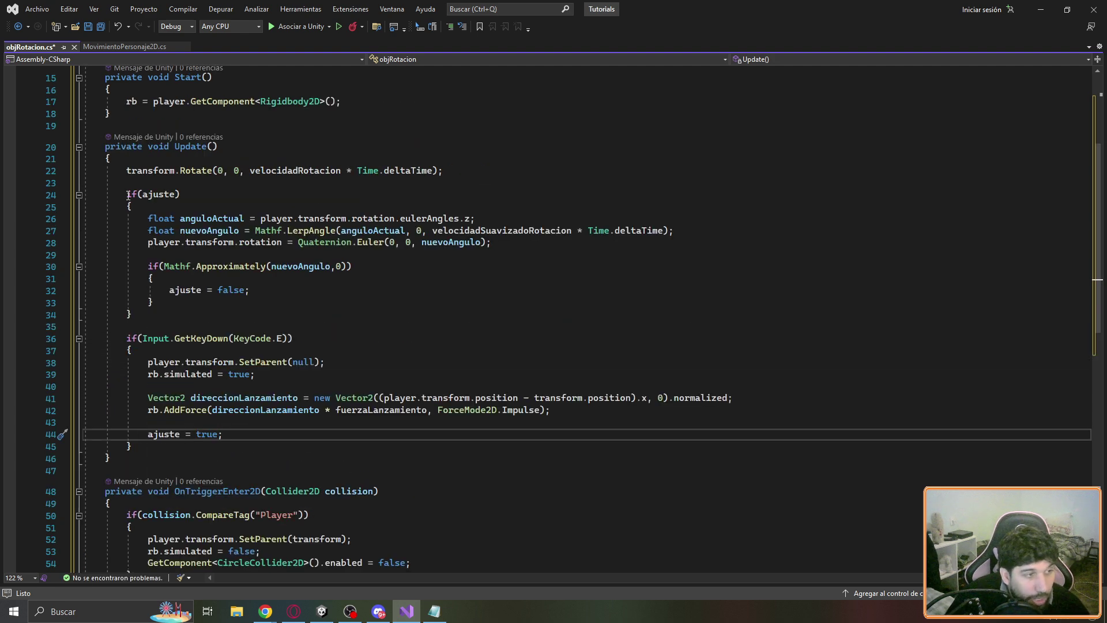
scroll(201, 198, up, 5)
scroll(252, 262, down, 3)
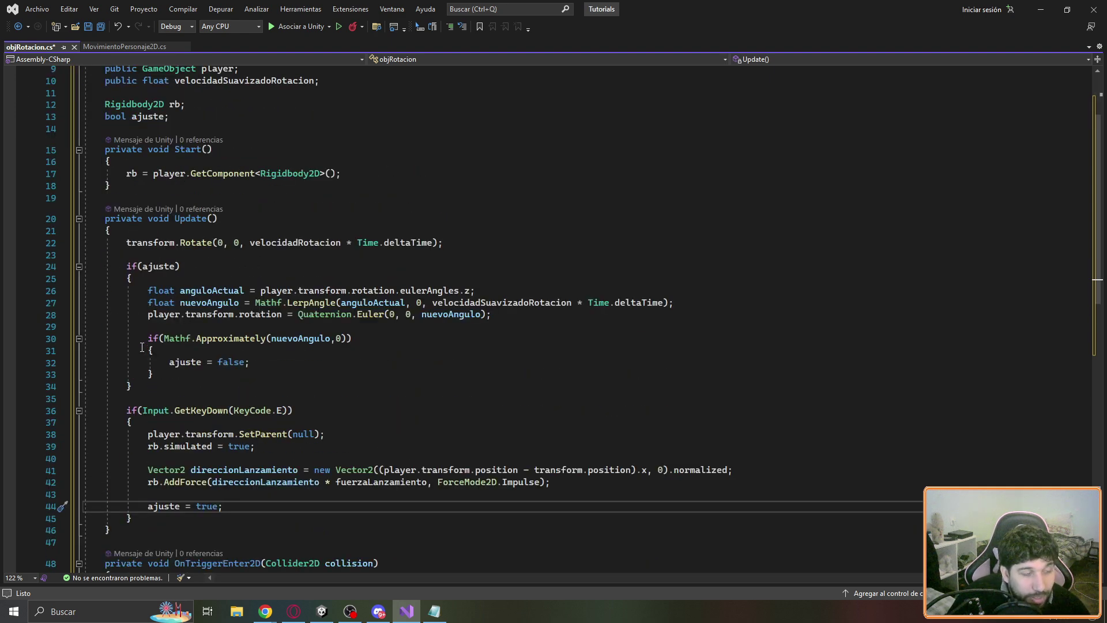
scroll(204, 465, down, 1)
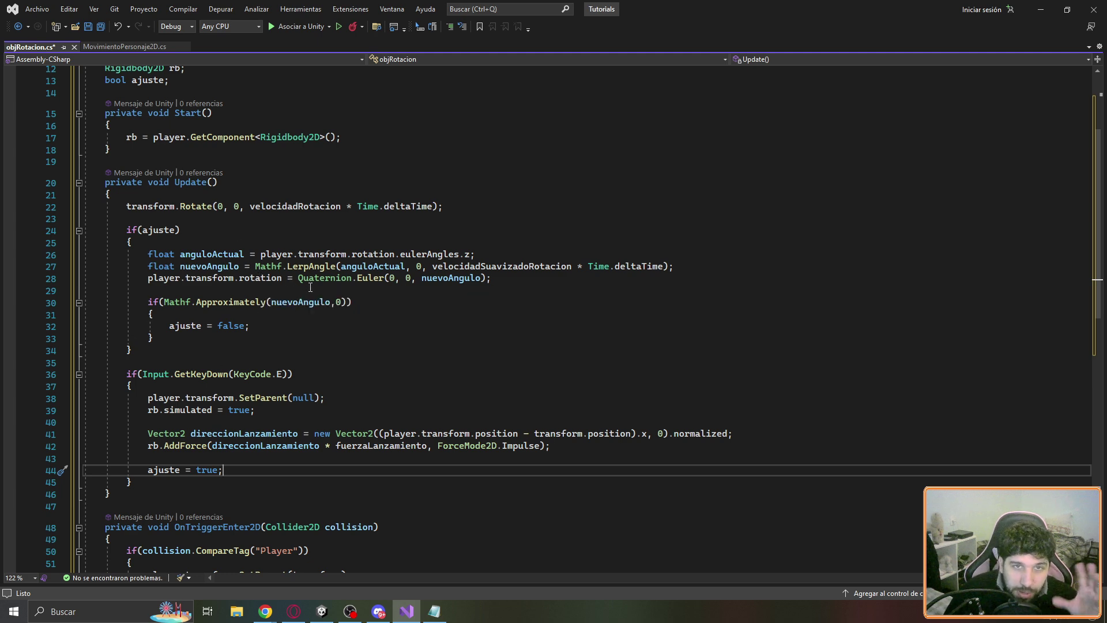
scroll(527, 343, down, 3)
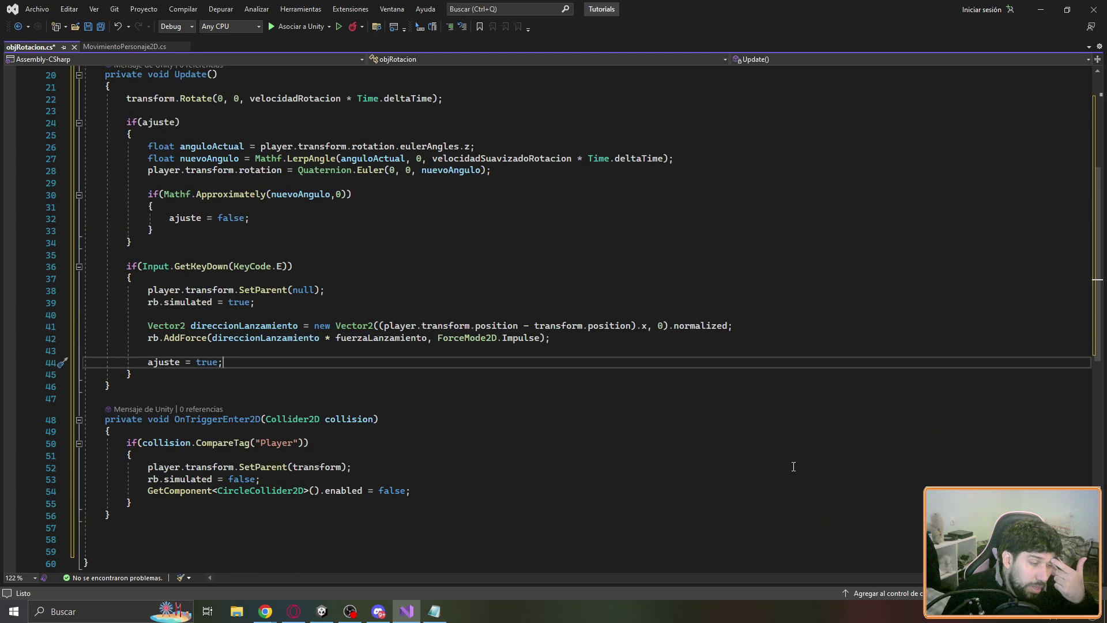
Save all scripts and attach objRotacion to Rotaton
click(105, 27)
scroll(509, 321, up, 2)
key(alt+Tab)
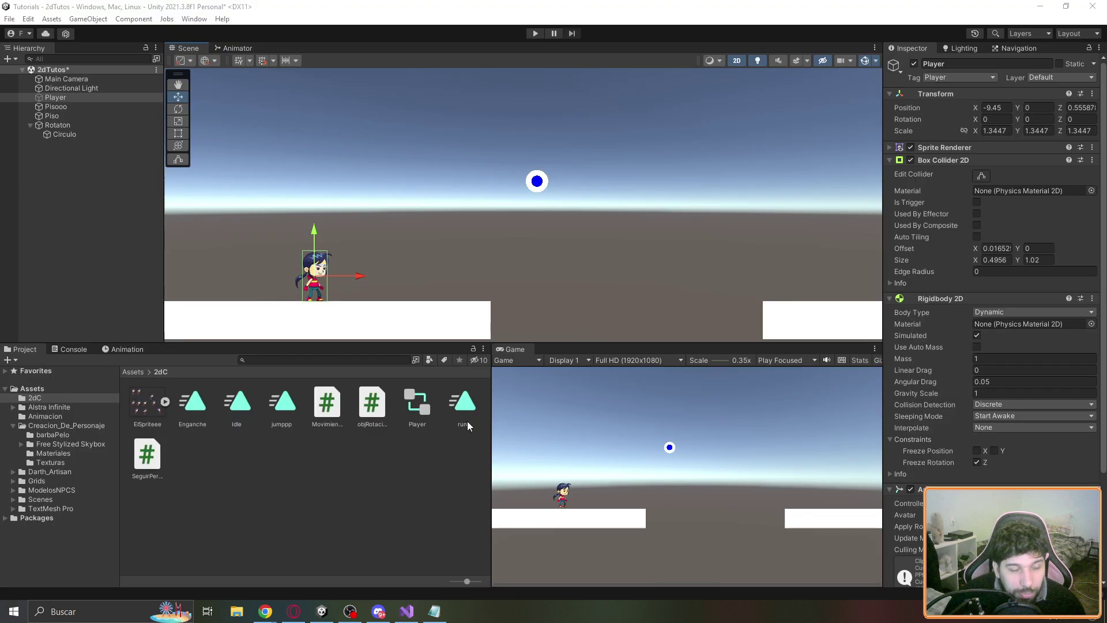
click(539, 173)
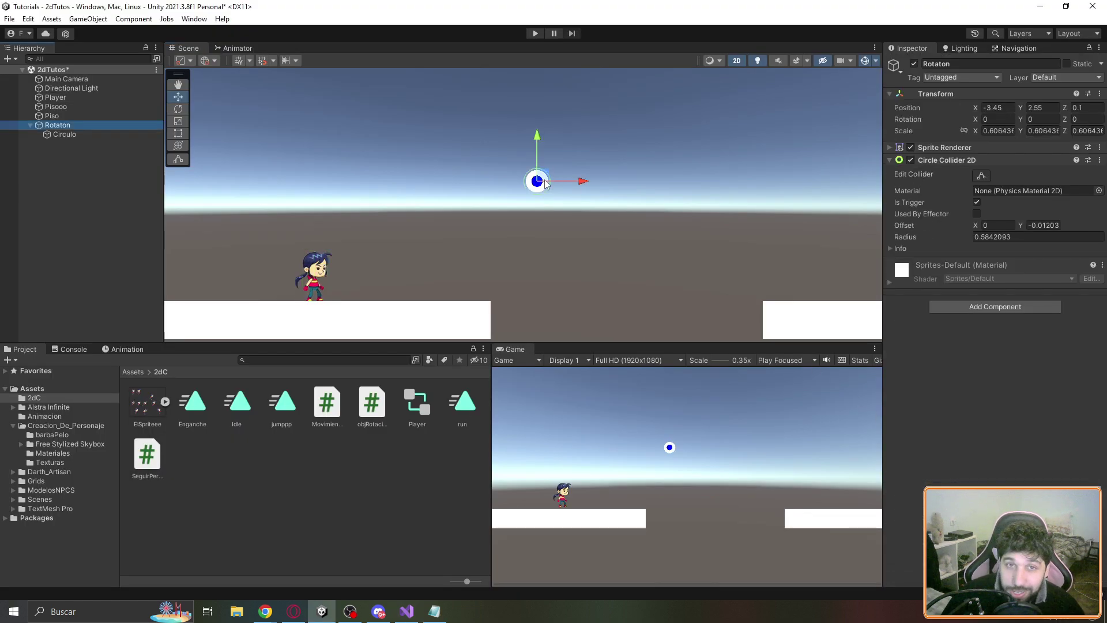
drag(372, 402, 944, 310)
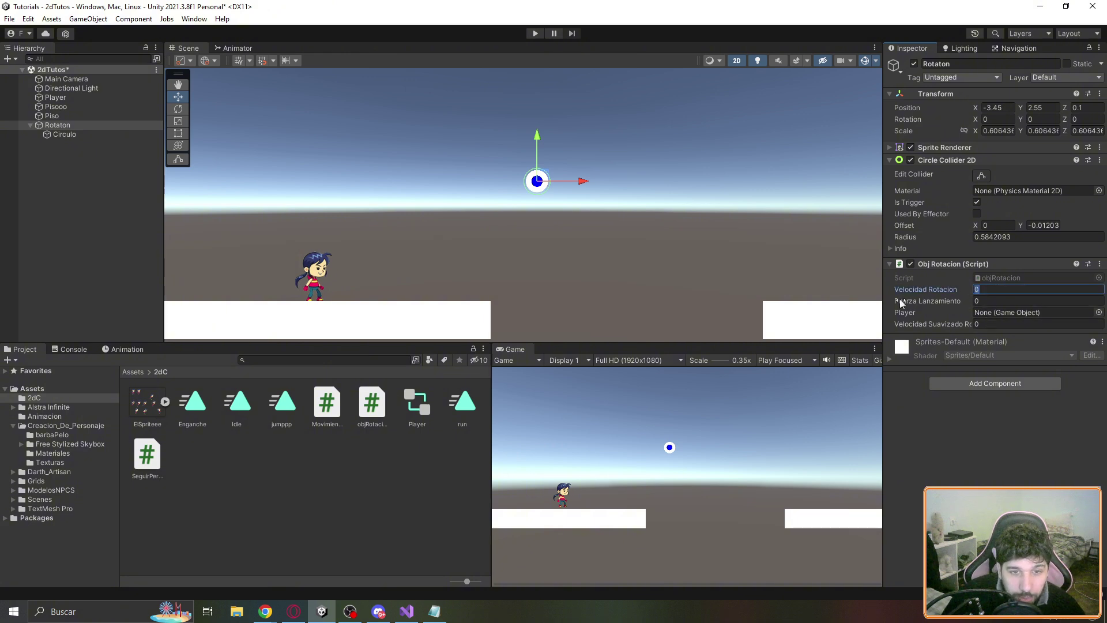
Set rotation speed 300, launch force 150, assign Player, and smoothing speed 10
text(300)
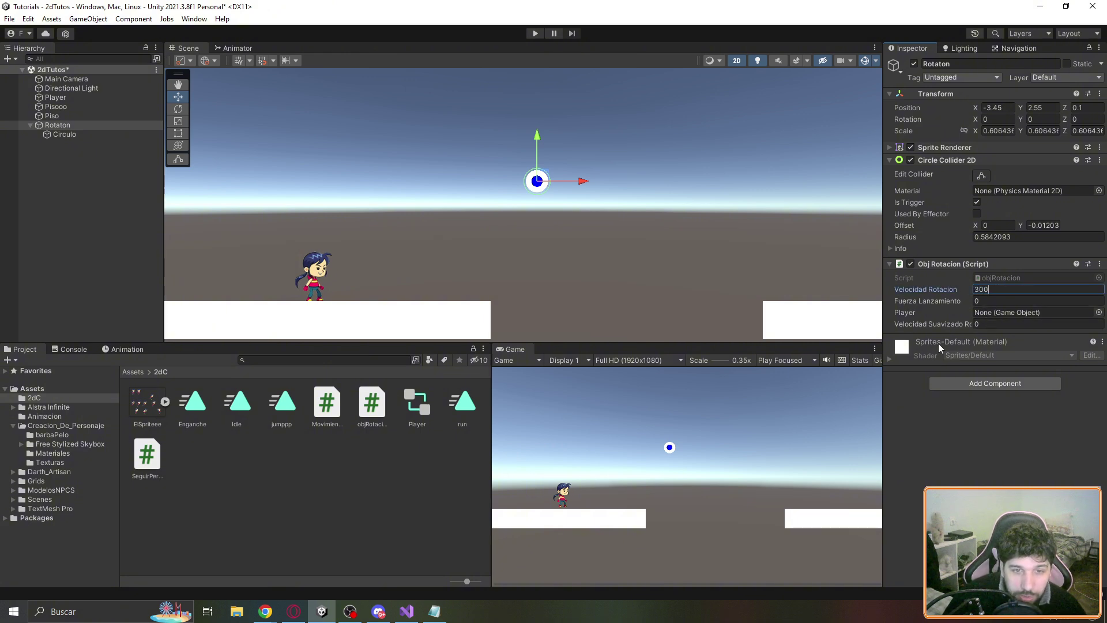
click(994, 299)
text(150)
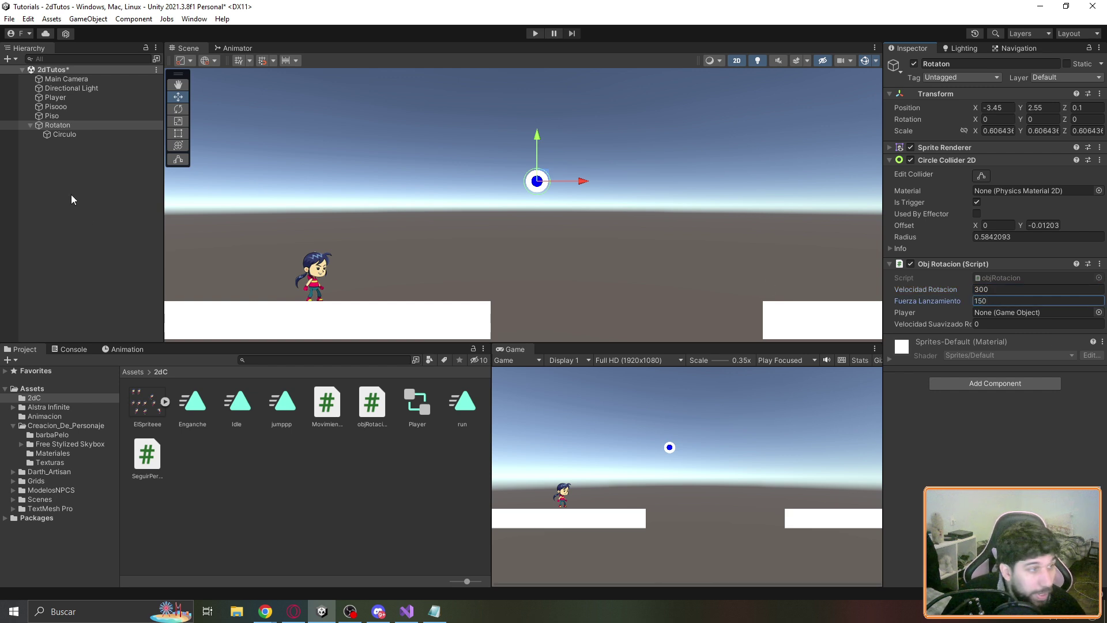
click(60, 99)
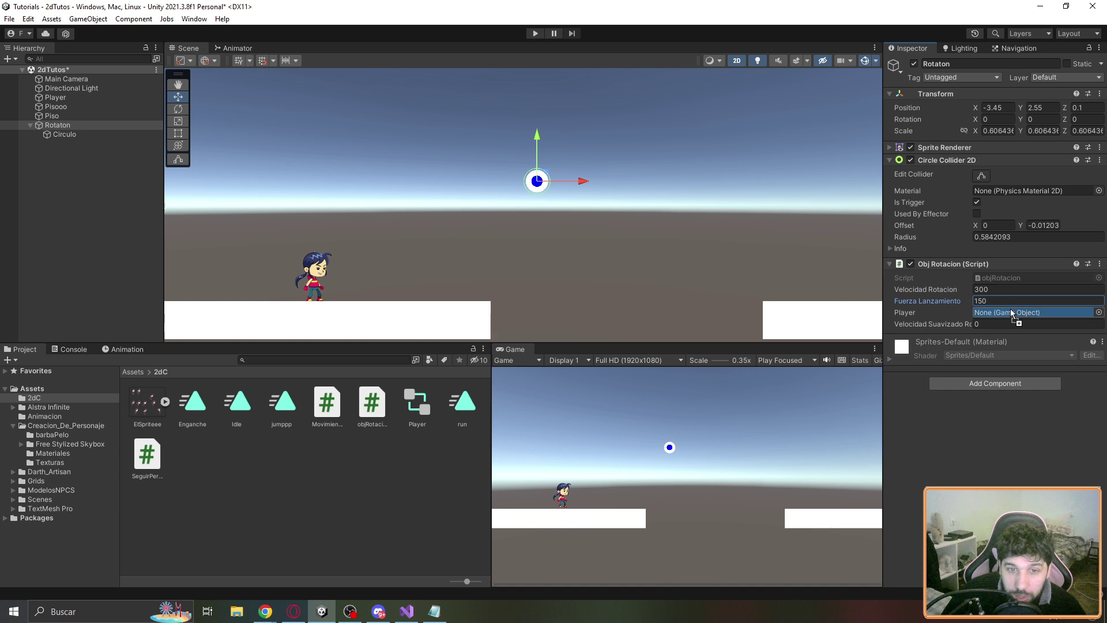
drag(60, 99, 1033, 312)
click(991, 325)
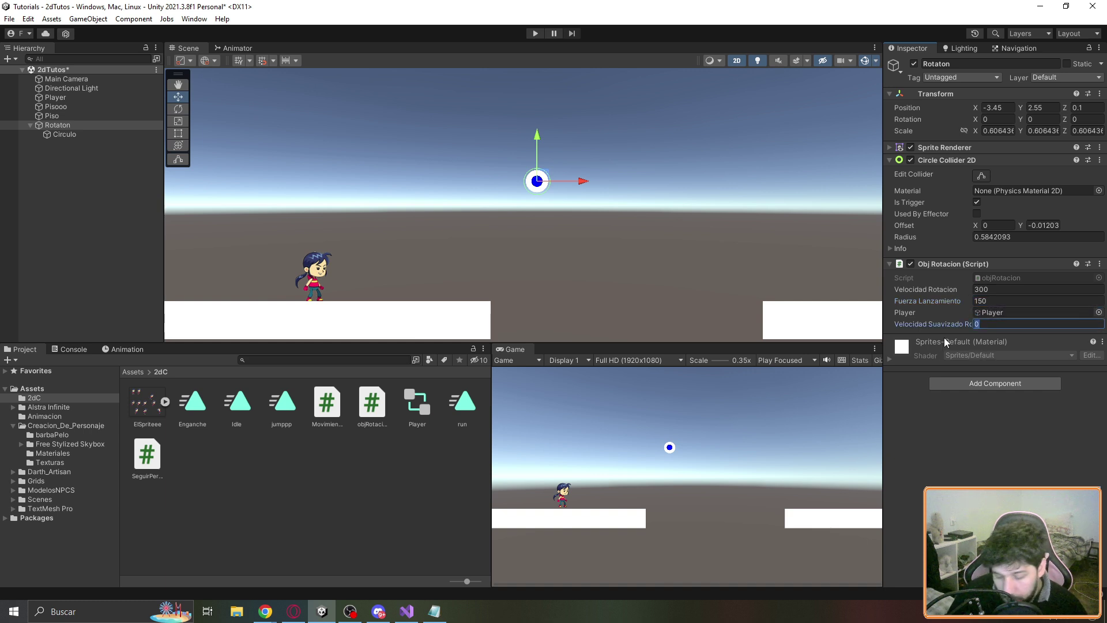
text(10)
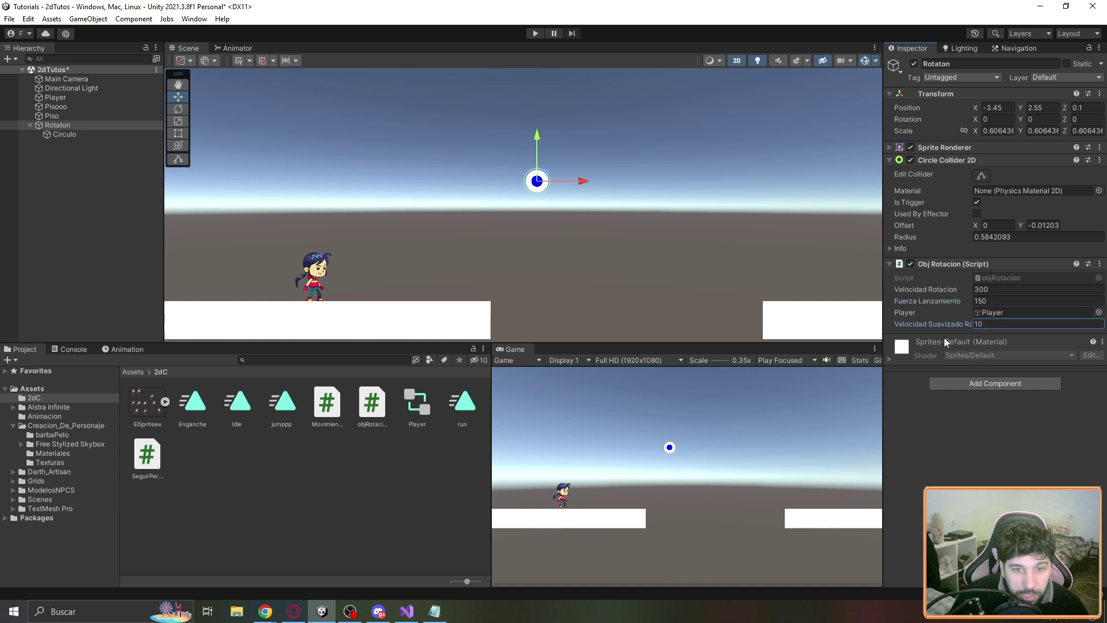
key(ctrl+p)
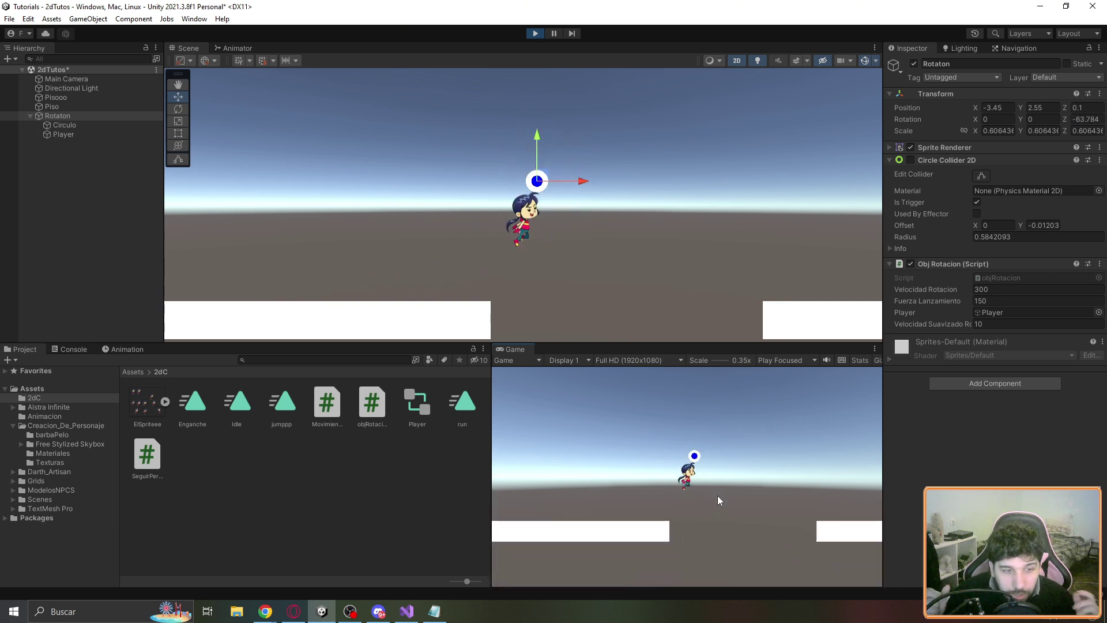
Launch the player off the spinning circle with Space, then restart play and retry the catch
key(space)
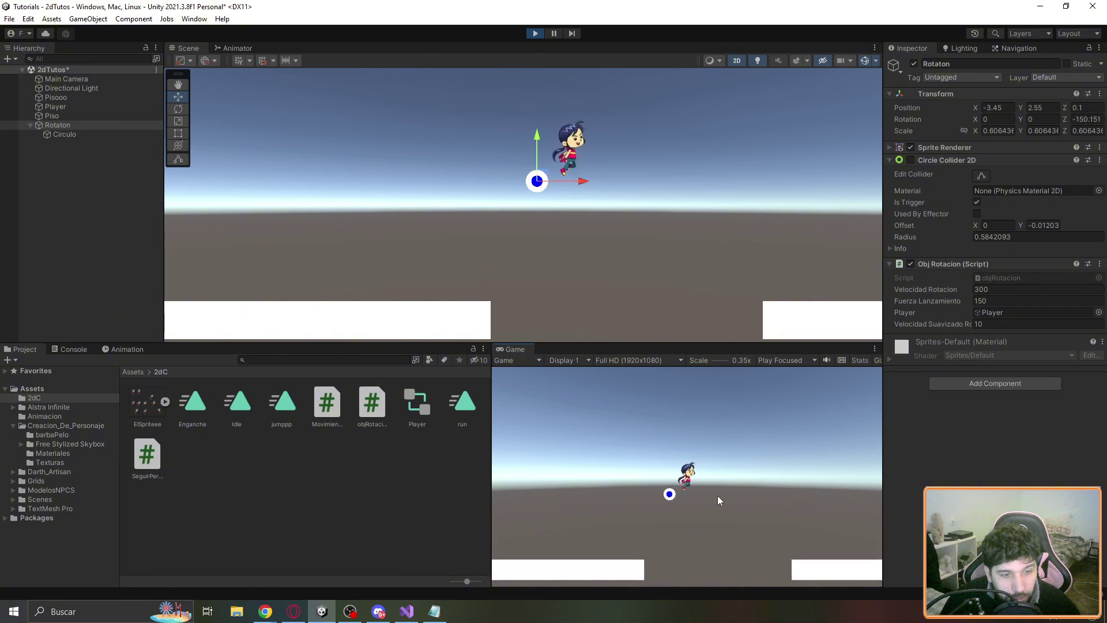
key(space)
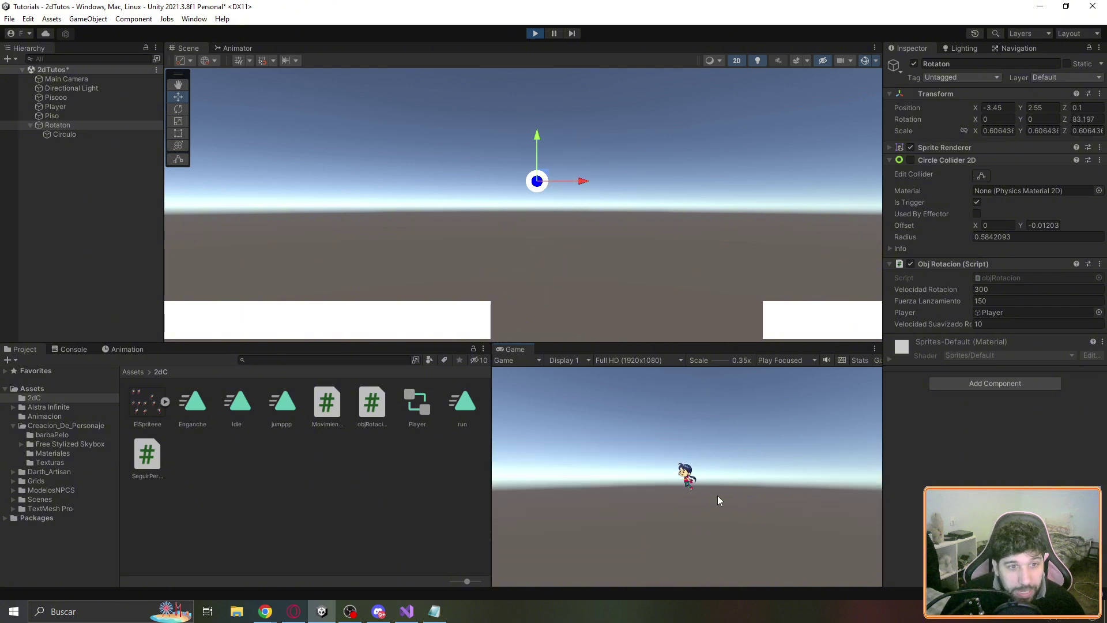
click(537, 35)
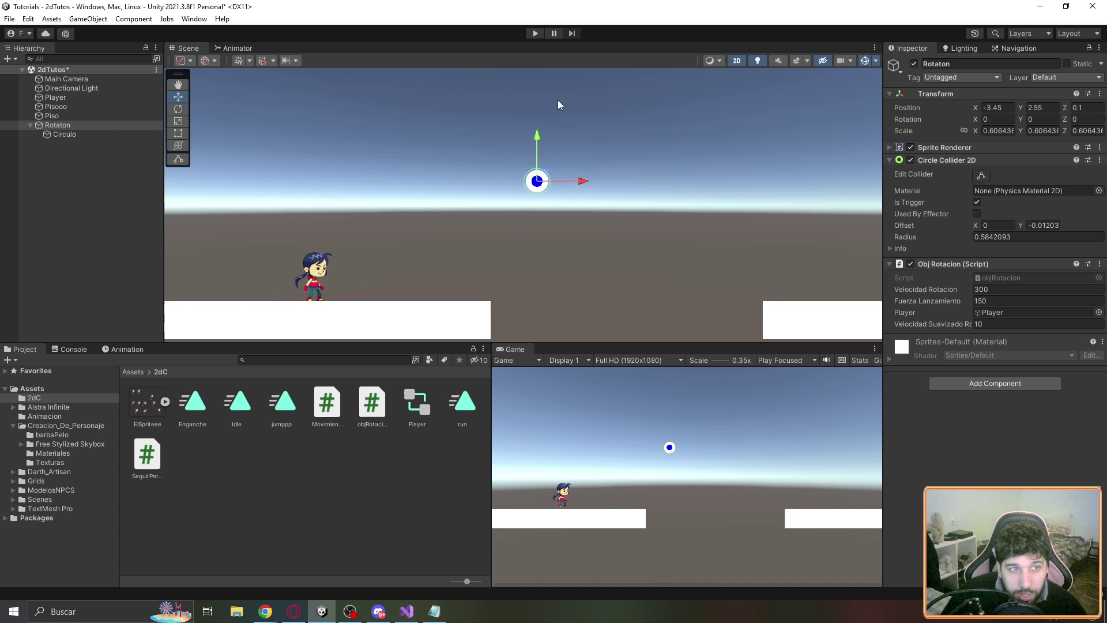
click(533, 33)
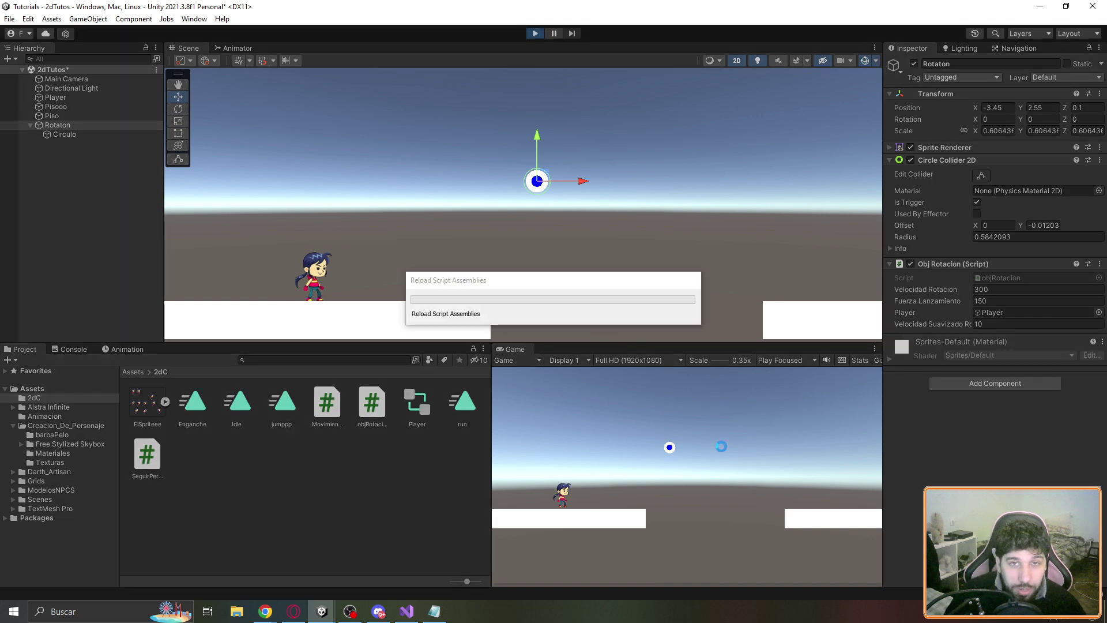
key(d)
key(space)
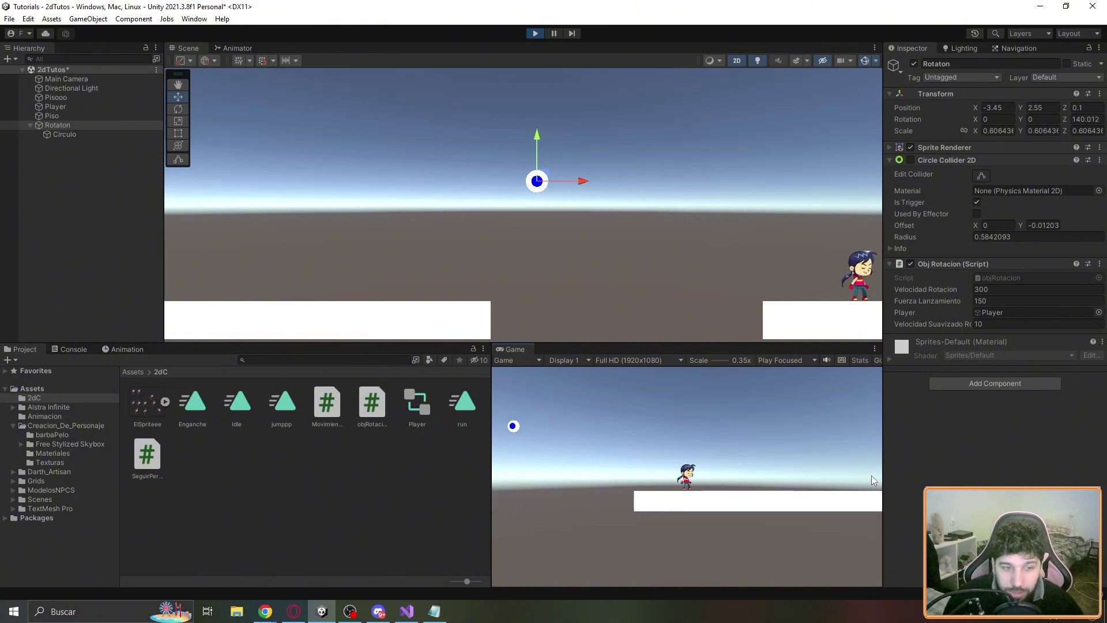
key(Left)
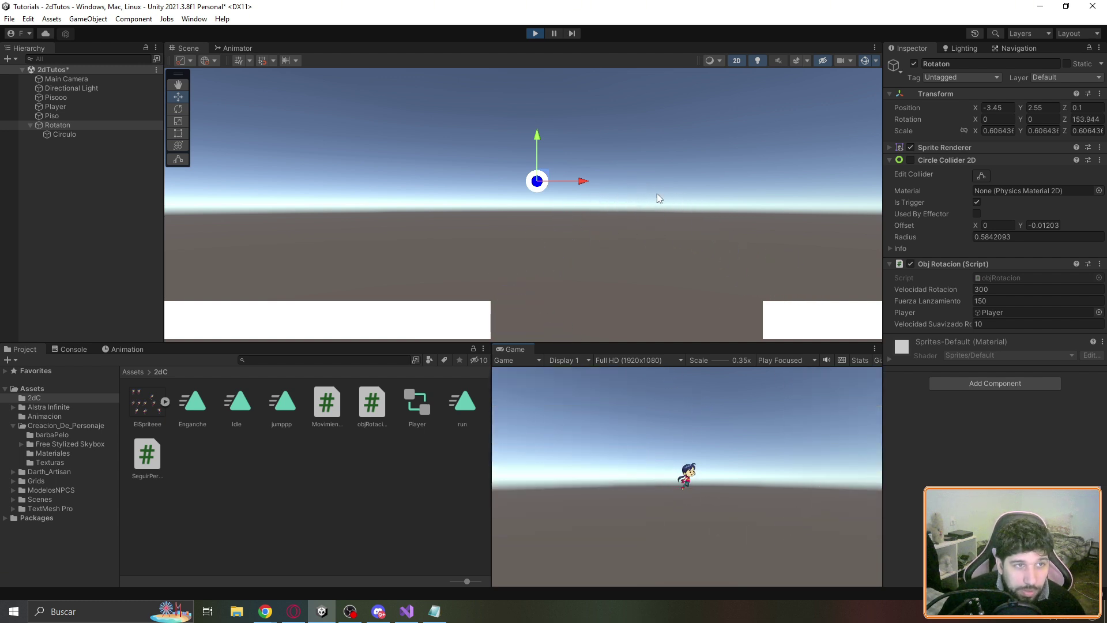
key(alt+Tab)
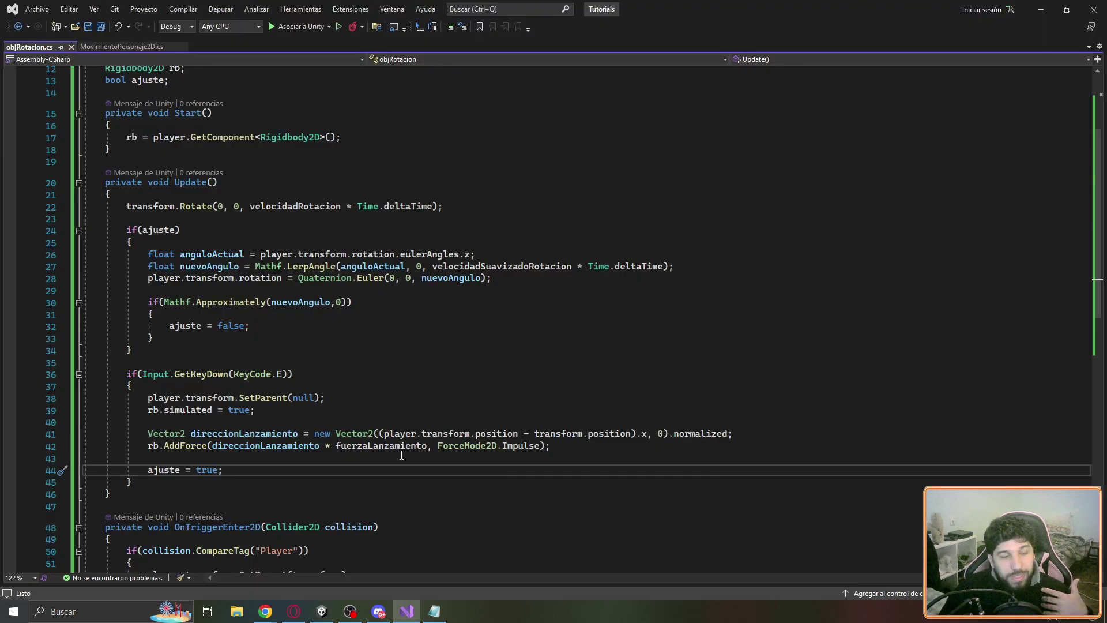
Add a new empty void activameEsto() method below the trigger method
click(494, 456)
scroll(438, 442, down, 2)
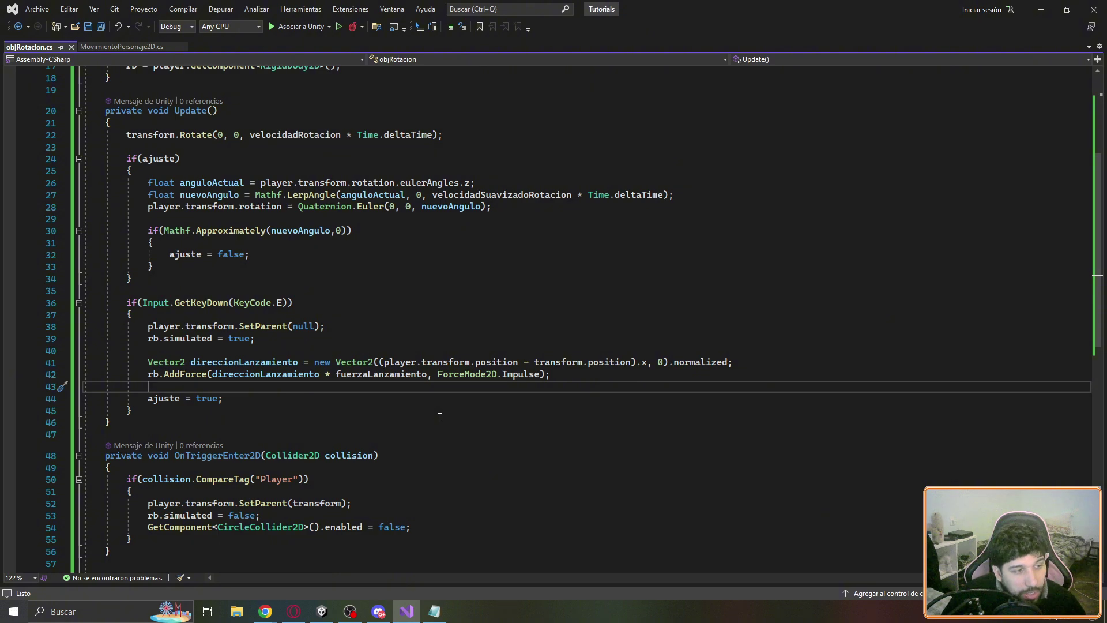
scroll(440, 417, up, 2)
scroll(375, 413, up, 1)
scroll(327, 408, up, 2)
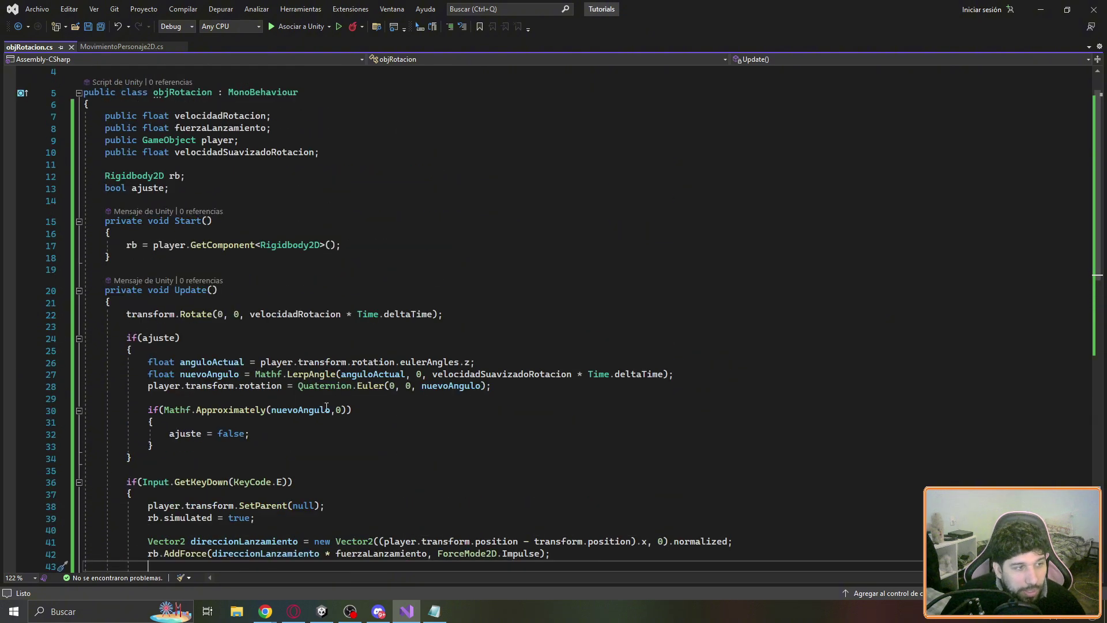
scroll(441, 430, down, 8)
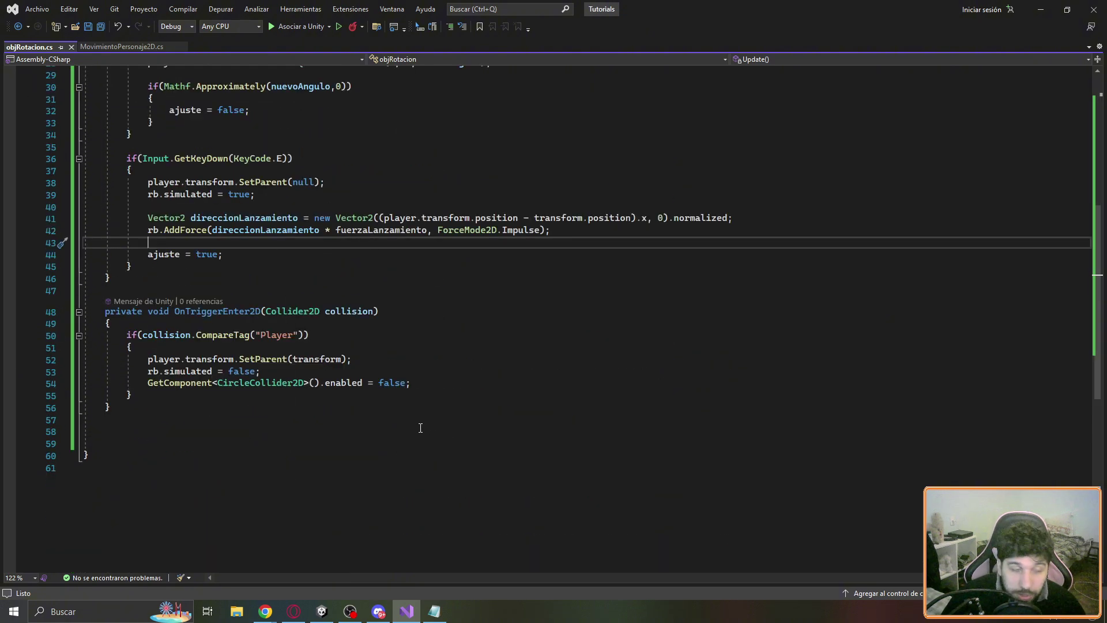
scroll(308, 440, up, 4)
scroll(339, 424, down, 4)
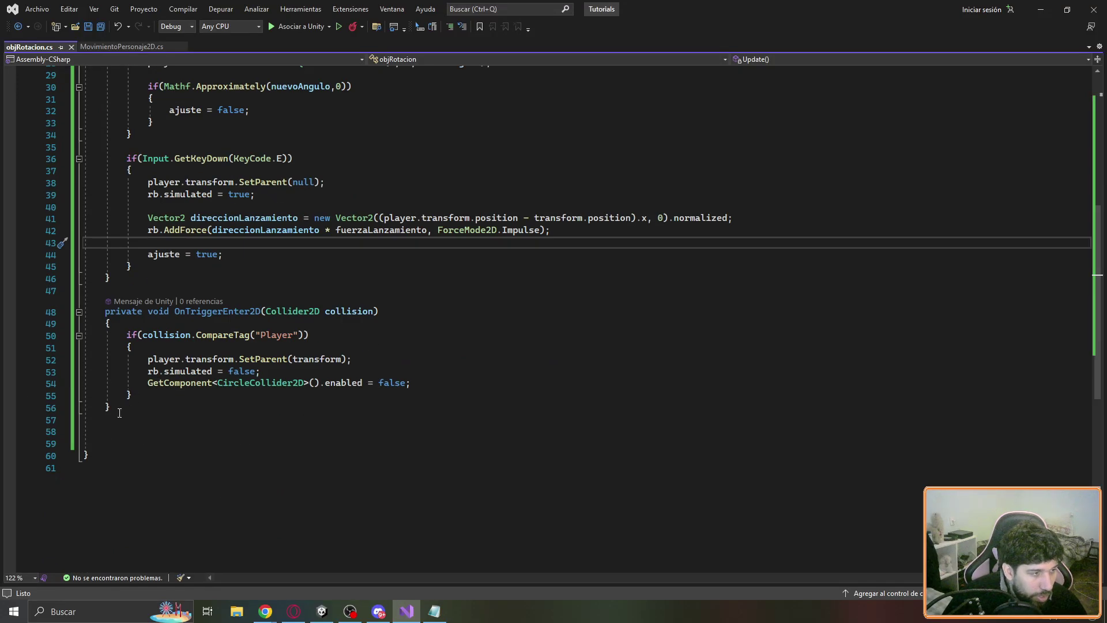
scroll(119, 413, up, 1)
click(182, 460)
key(Return)
text(void activame)
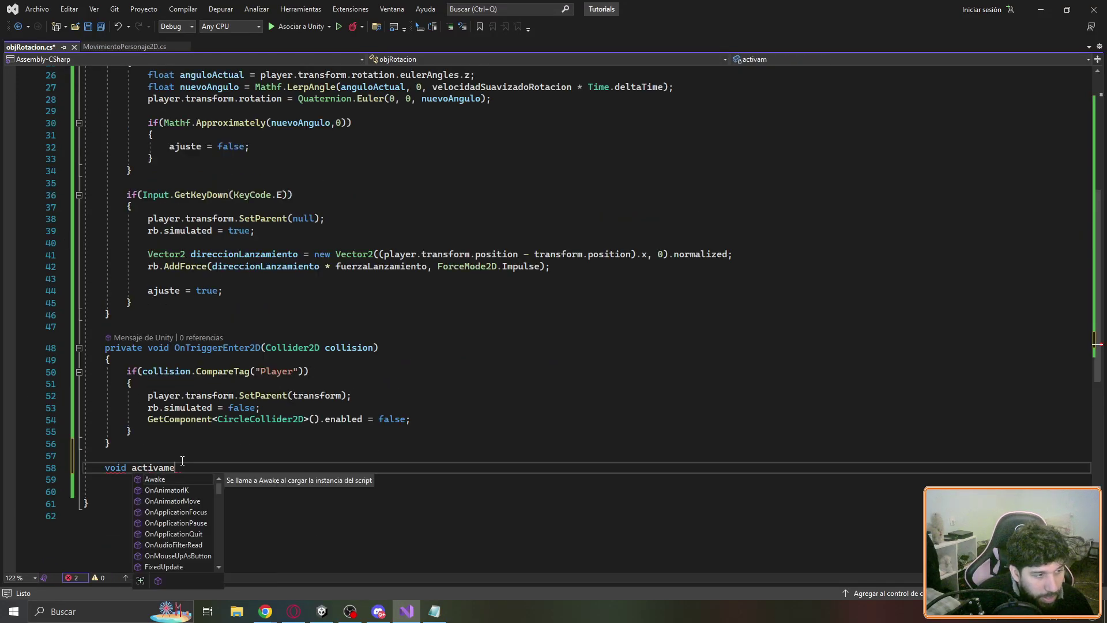
text(Esto()
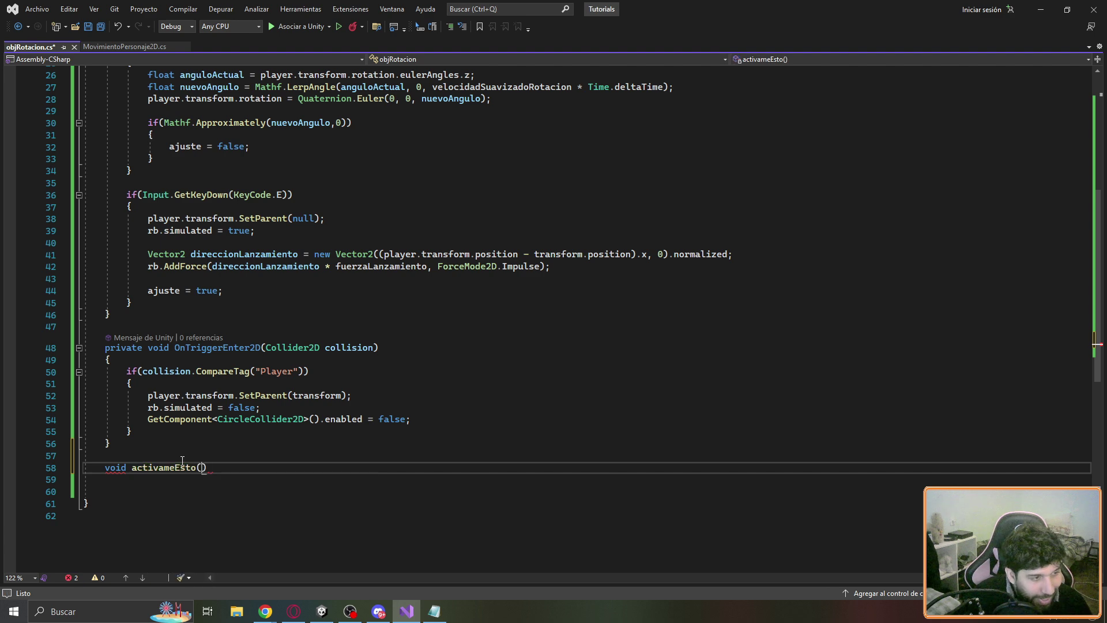
text())
key(Return)
text({)
key(Return)
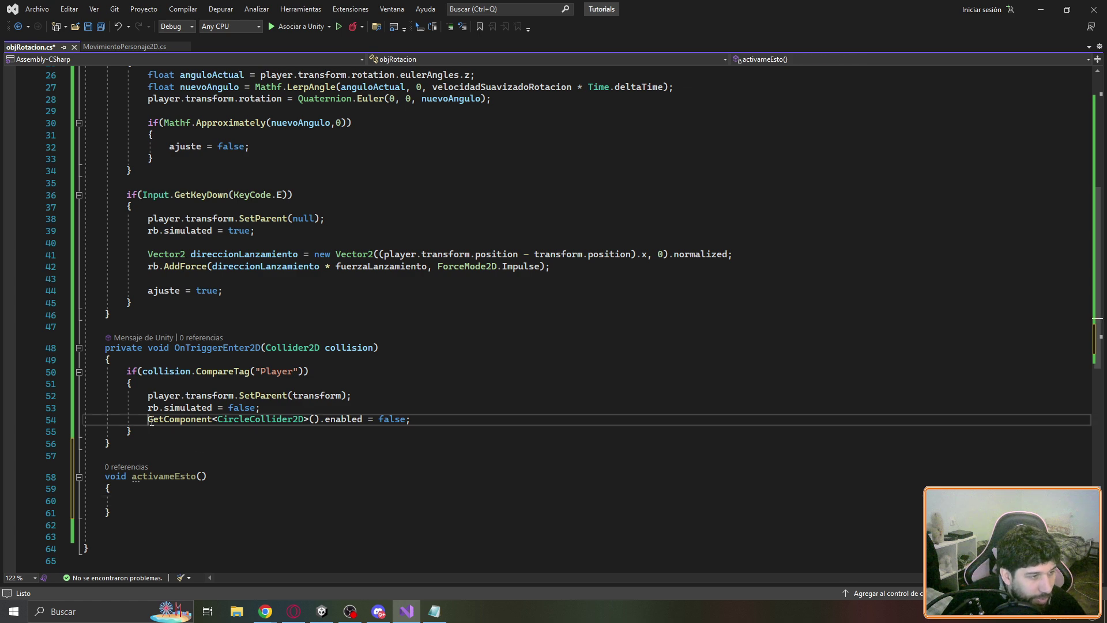
Make activameEsto re-enable the CircleCollider2D by copying the disable line and setting it to true
drag(148, 419, 410, 419)
key(ctrl+c)
click(168, 501)
key(ctrl+v)
double_click(370, 500)
text(tru)
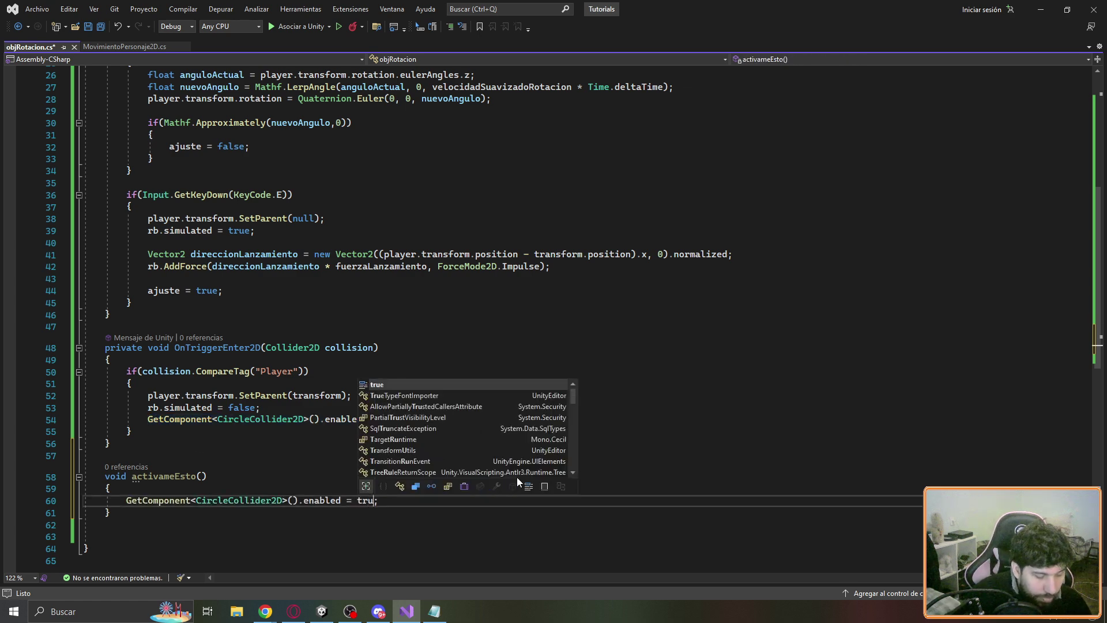
key(Tab)
Add Invoke("activameEsto", 2f) after the AddForce call and save the objRotacion script
scroll(594, 346, up, 1)
click(594, 314)
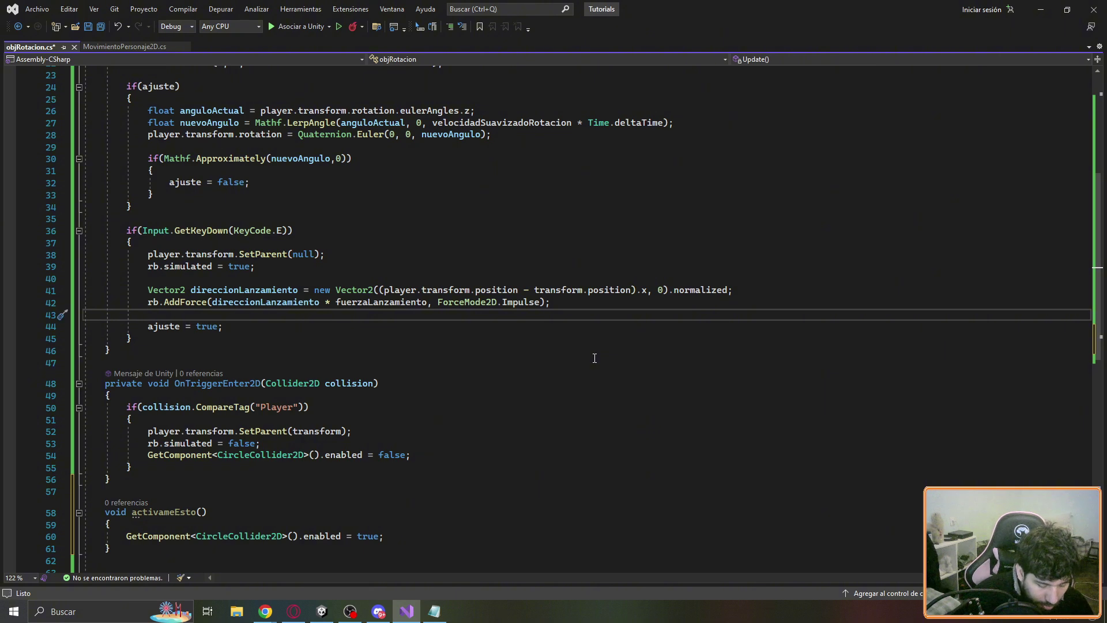
text(Invoke)
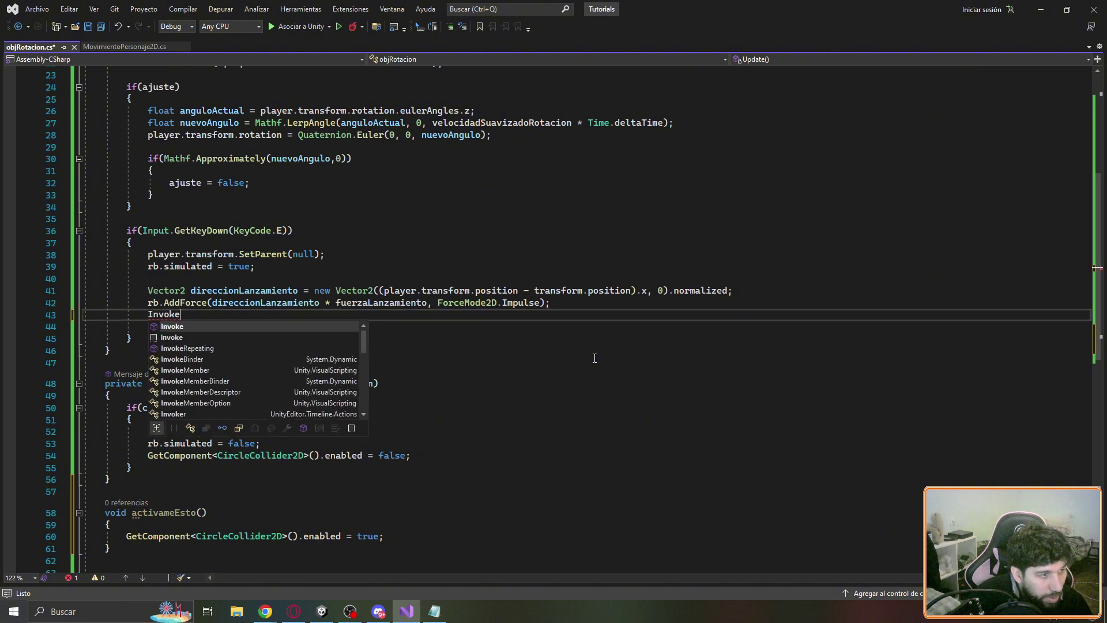
text((")
double_click(180, 511)
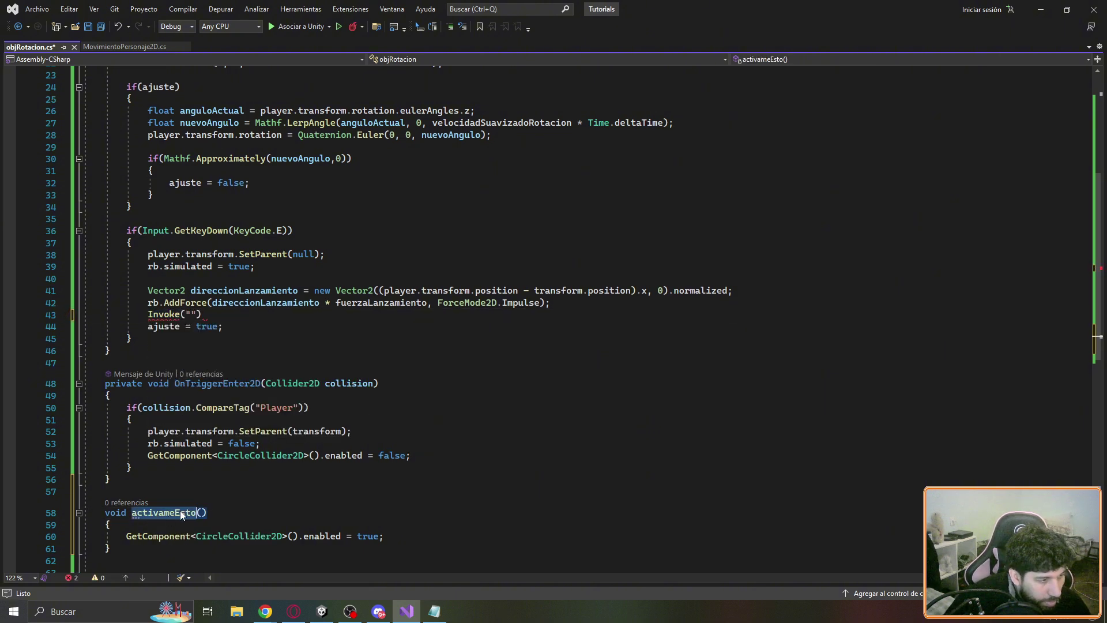
key(ctrl+c)
key(ctrl+minus)
key(ctrl+v)
text(", 2f)
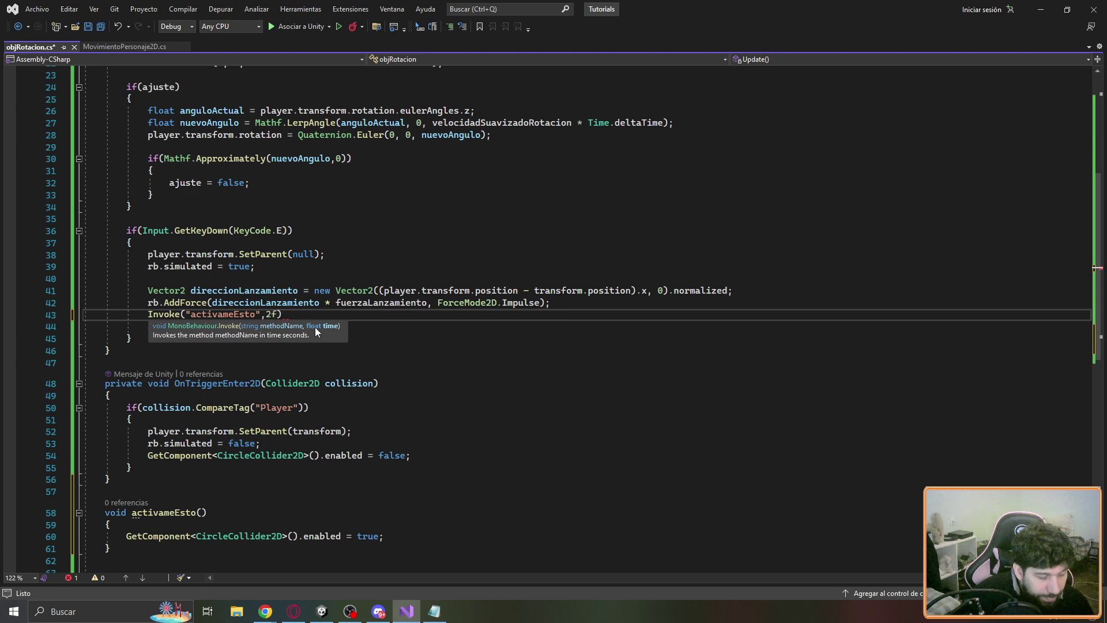
text();)
key(ctrl+s)
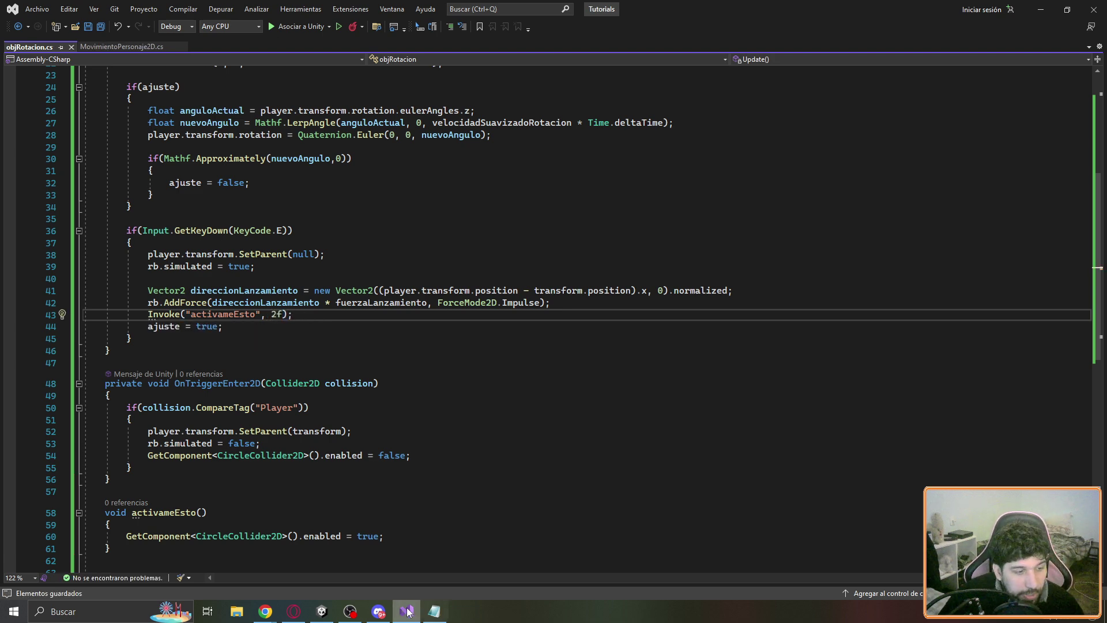
key(alt+Tab)
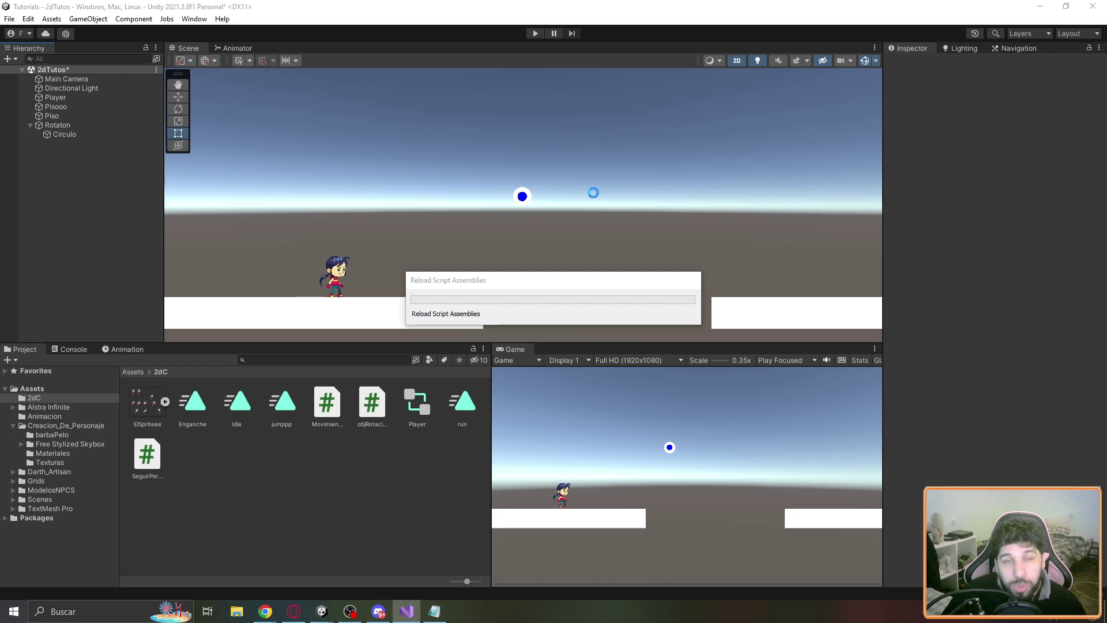
key(ctrl+p)
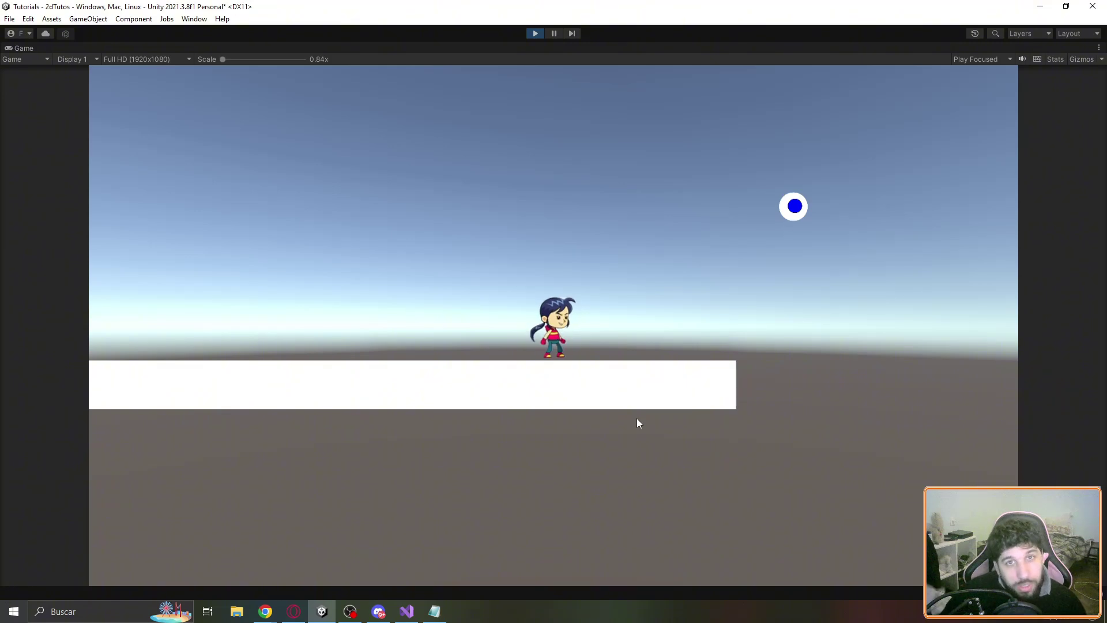
key(d)
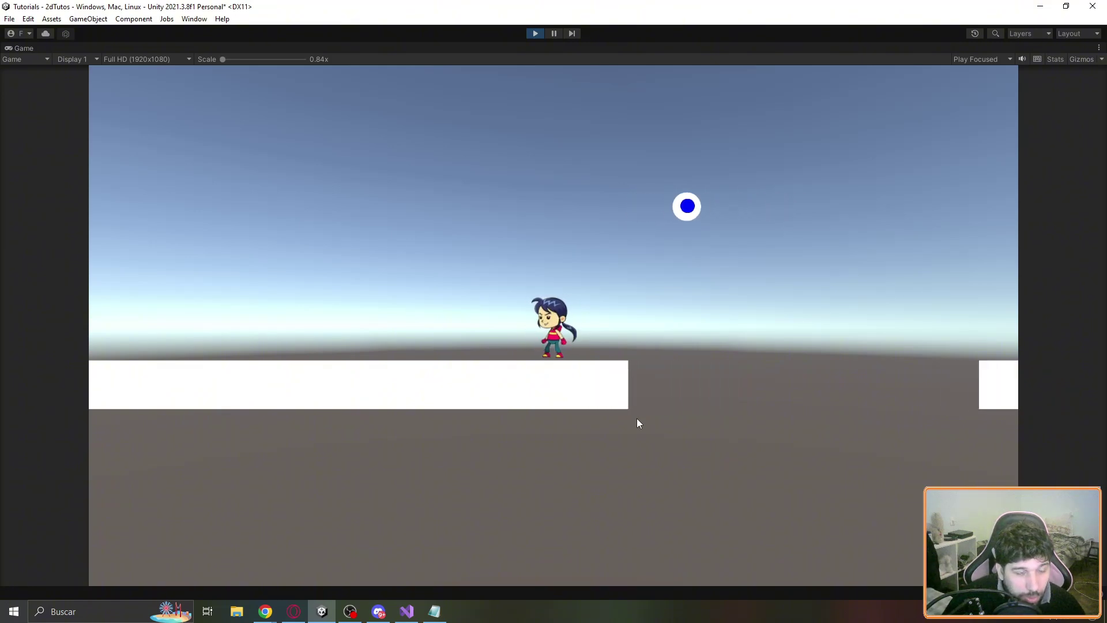
key(space)
key(a)
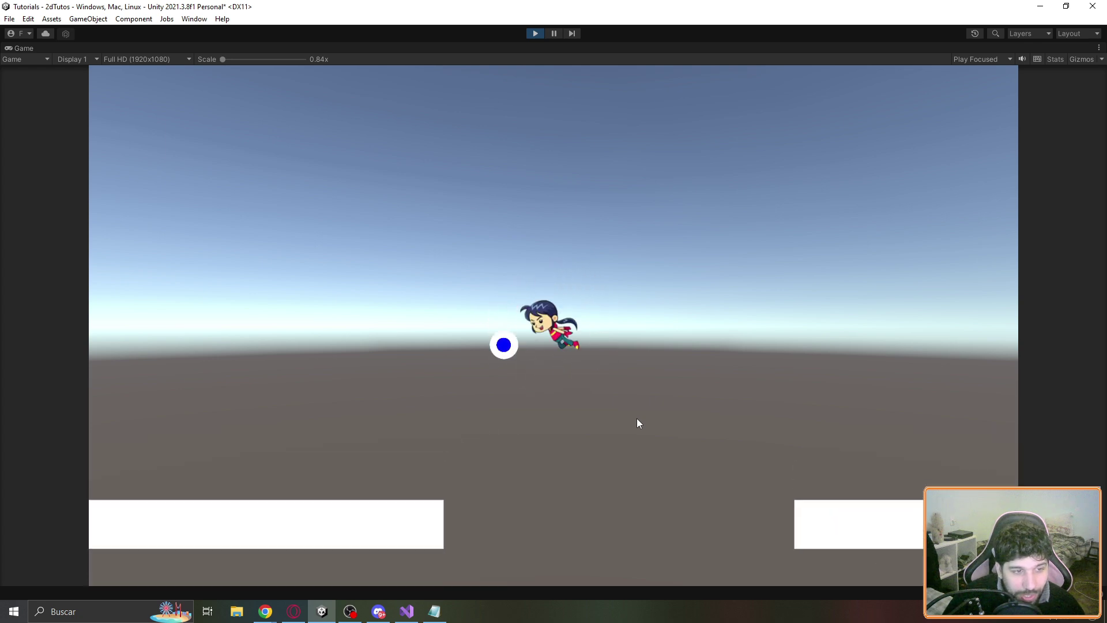
key(d)
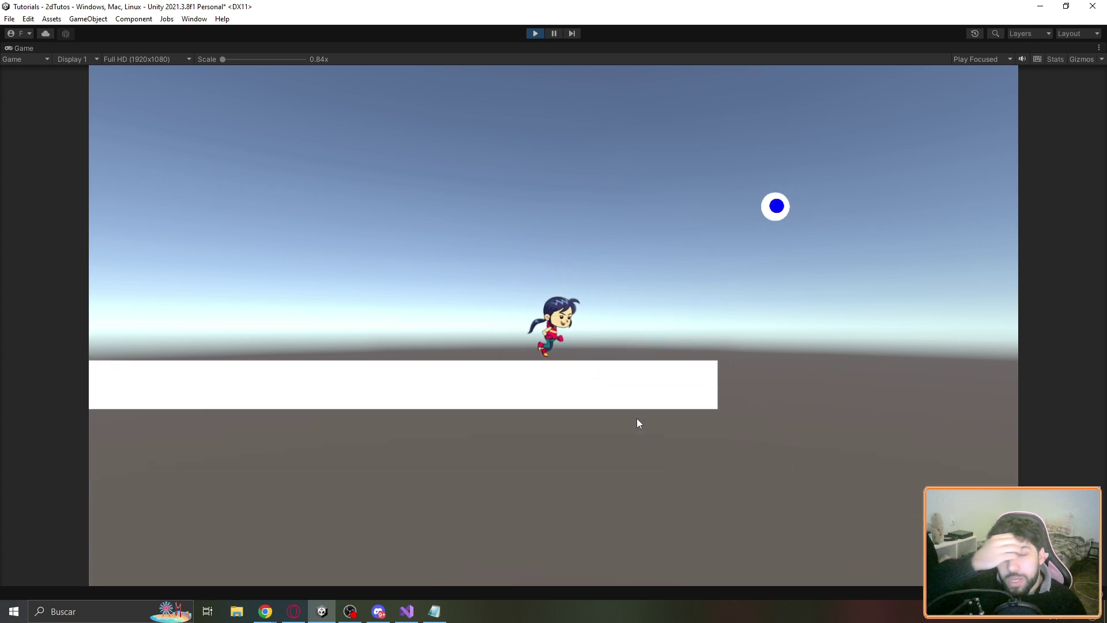
key(space)
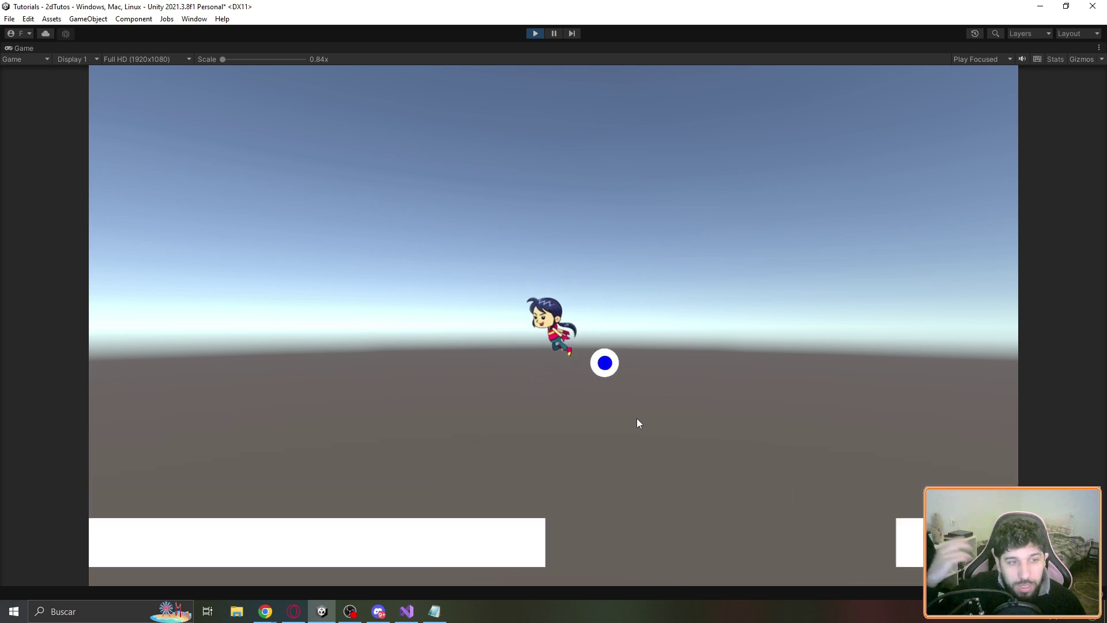
key(space)
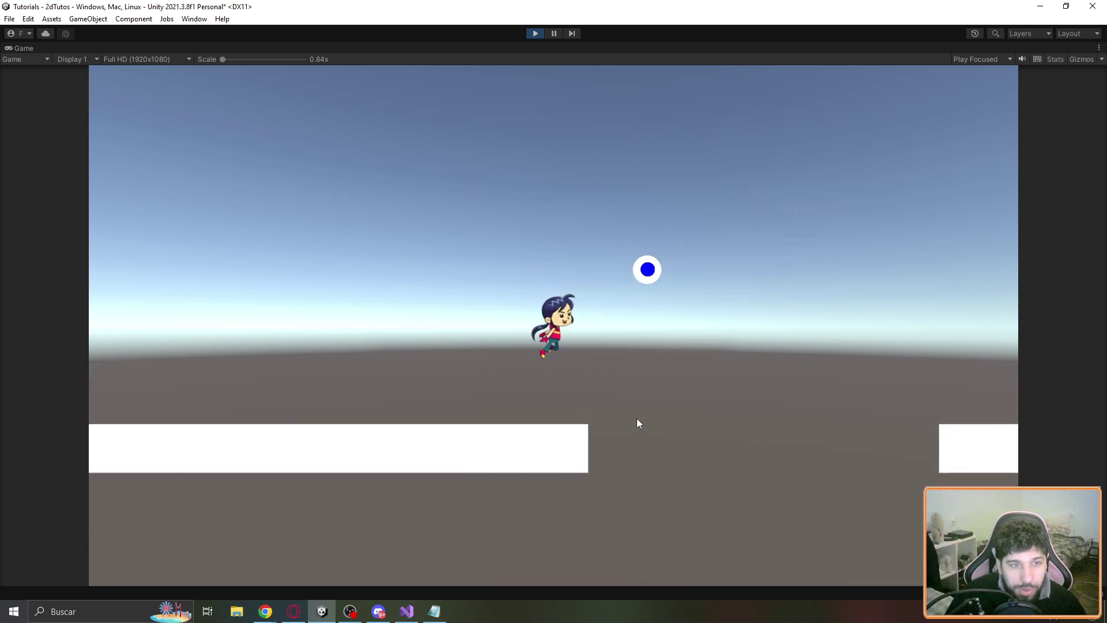
key(space)
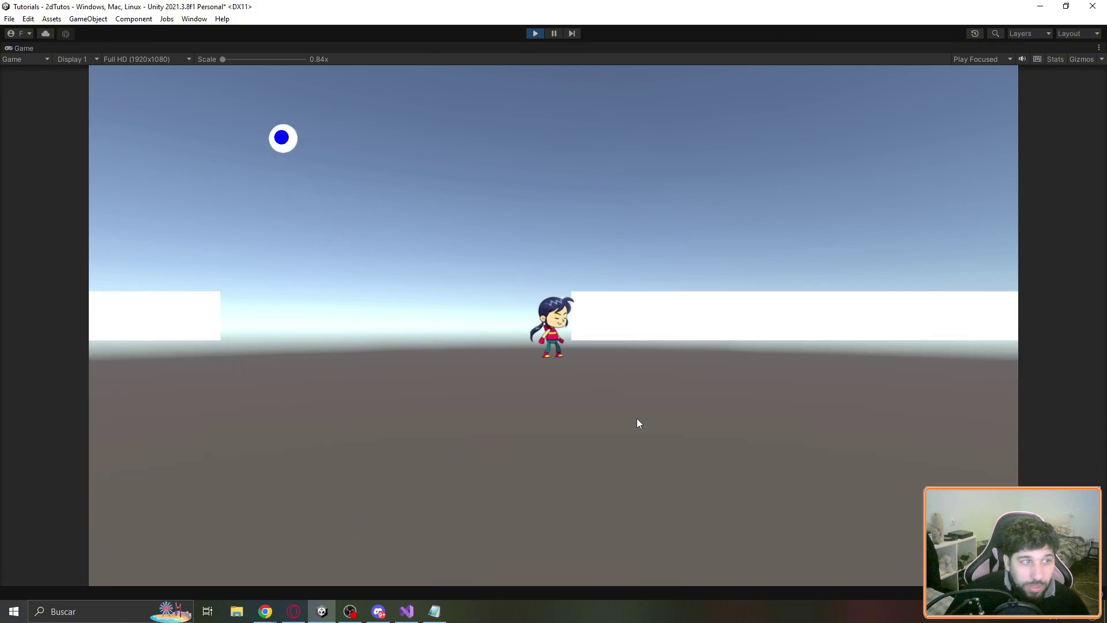
key(ctrl+p)
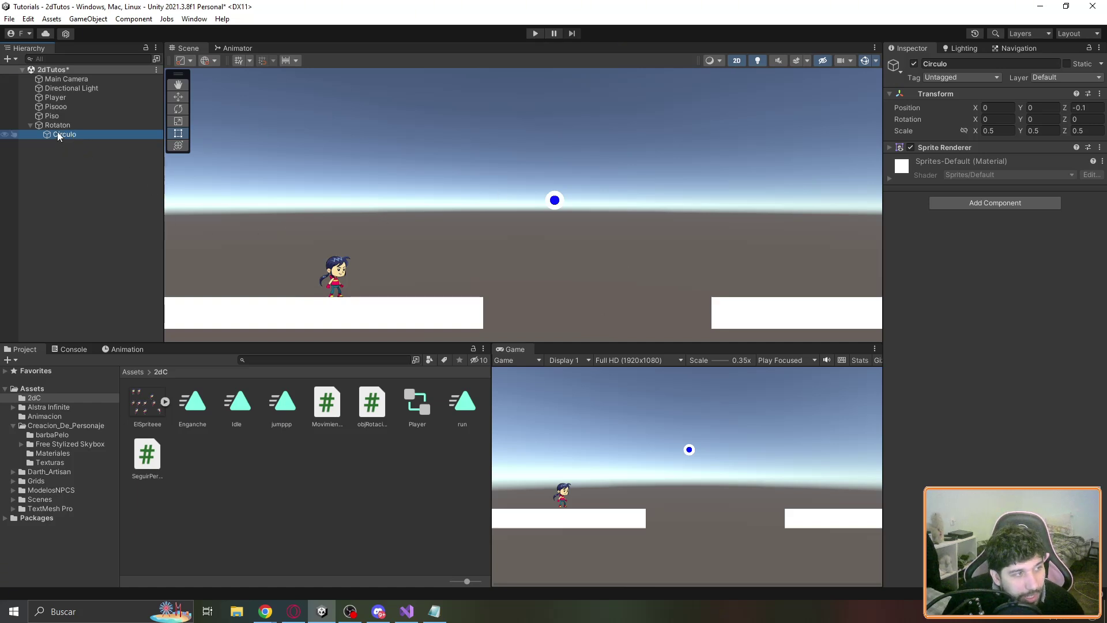
Select Player and view Movimiento Personaje 2D: Velocidad Movimiento 5, Fuerza Salto 6
click(65, 98)
scroll(967, 468, down, 5)
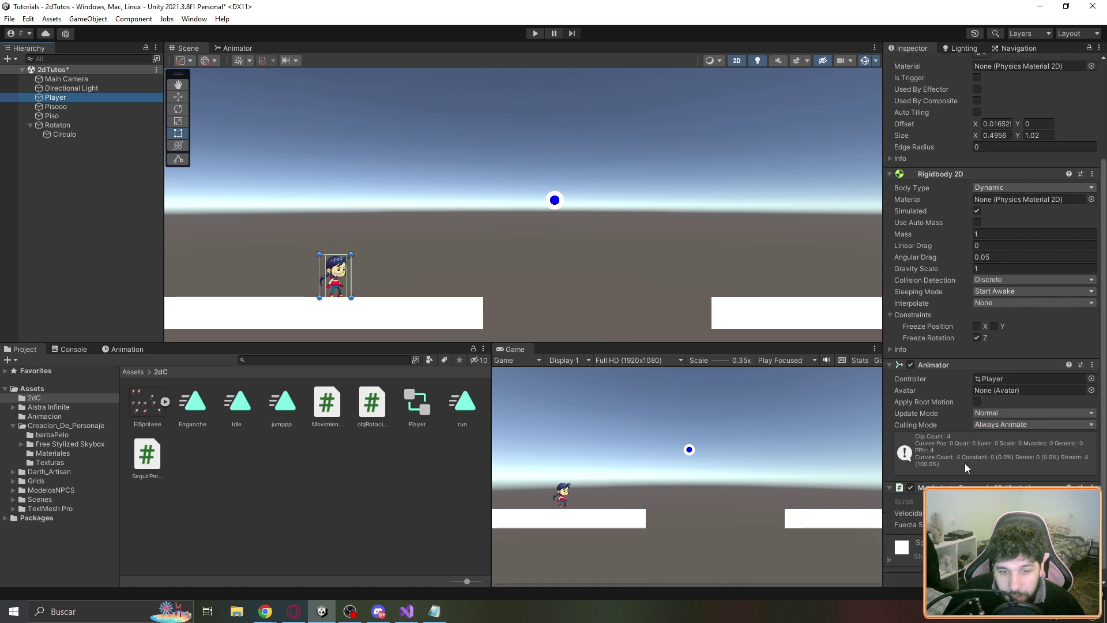
scroll(967, 468, down, 1)
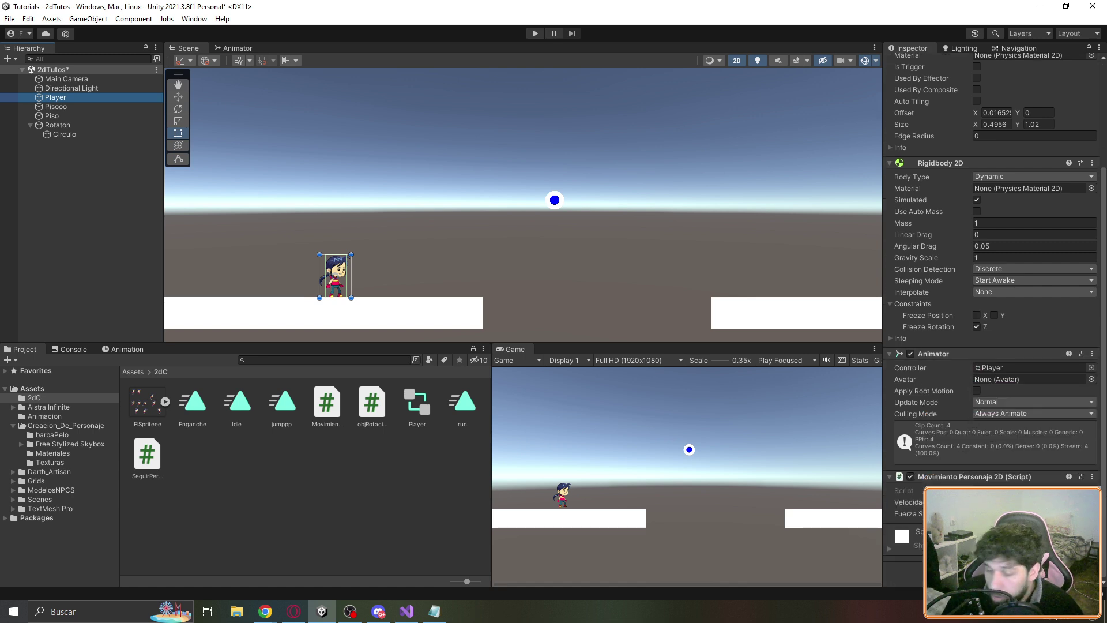
ctrl+click(970, 478)
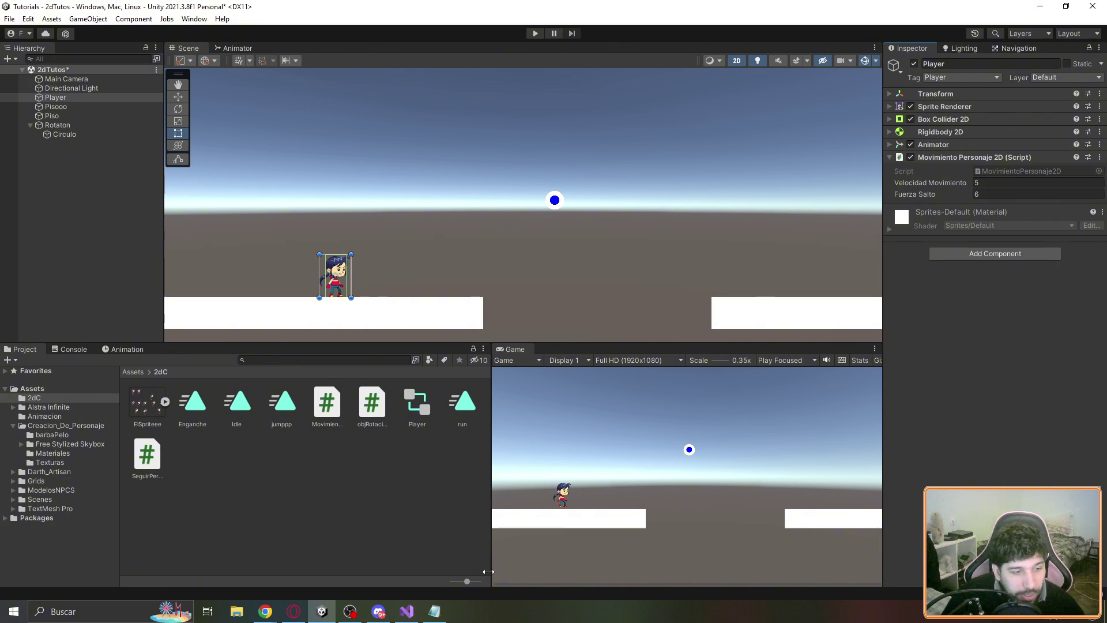
key(alt+Tab)
After AddForce, add a line setting the player's MovimientoPersonaje2D velocidadMovimiento
scroll(357, 525, up, 5)
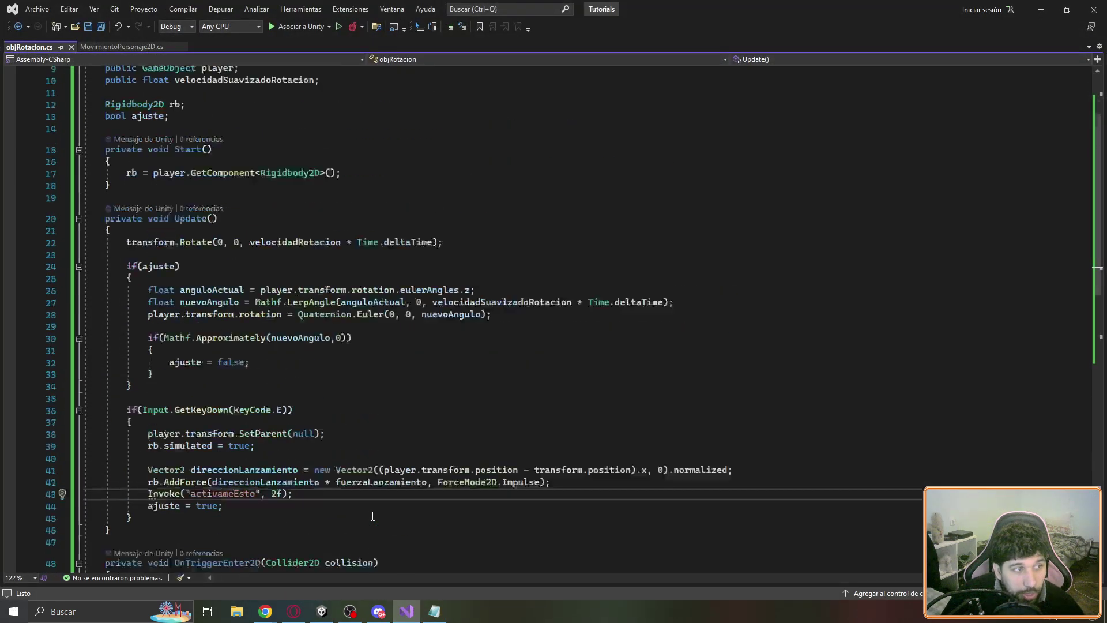
scroll(357, 524, up, 3)
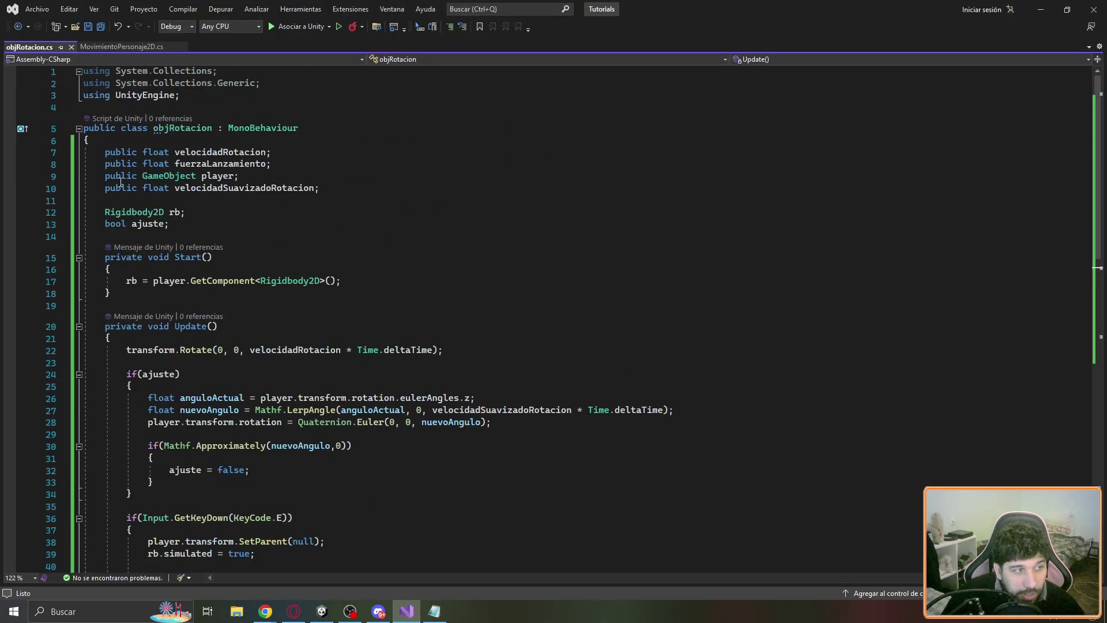
drag(250, 171, 250, 164)
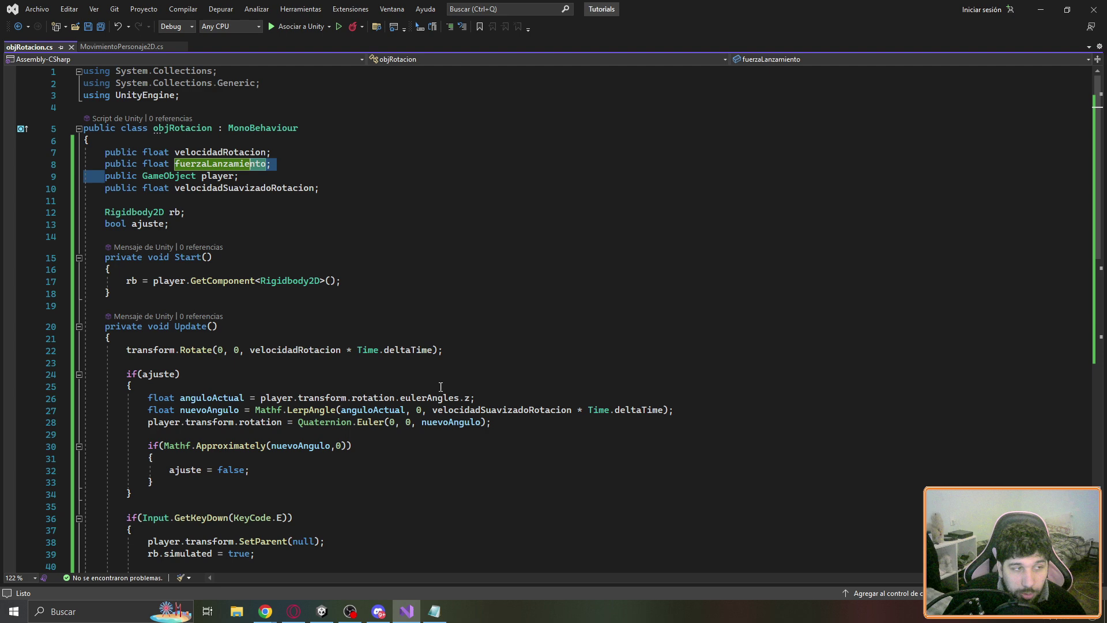
click(370, 334)
scroll(311, 405, down, 6)
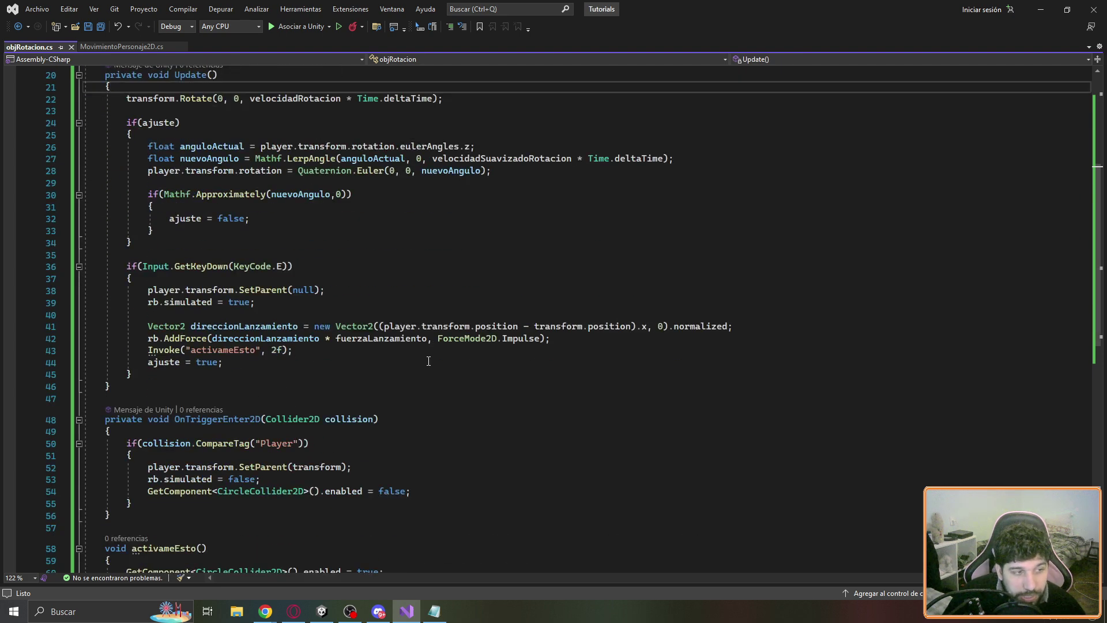
click(575, 343)
key(Return)
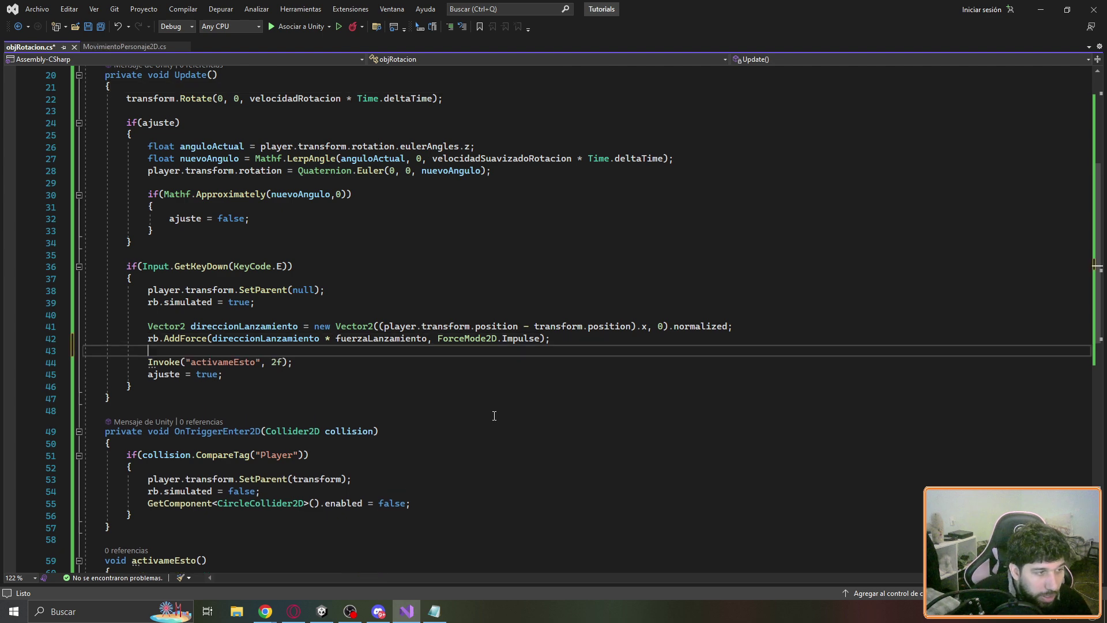
text(player.)
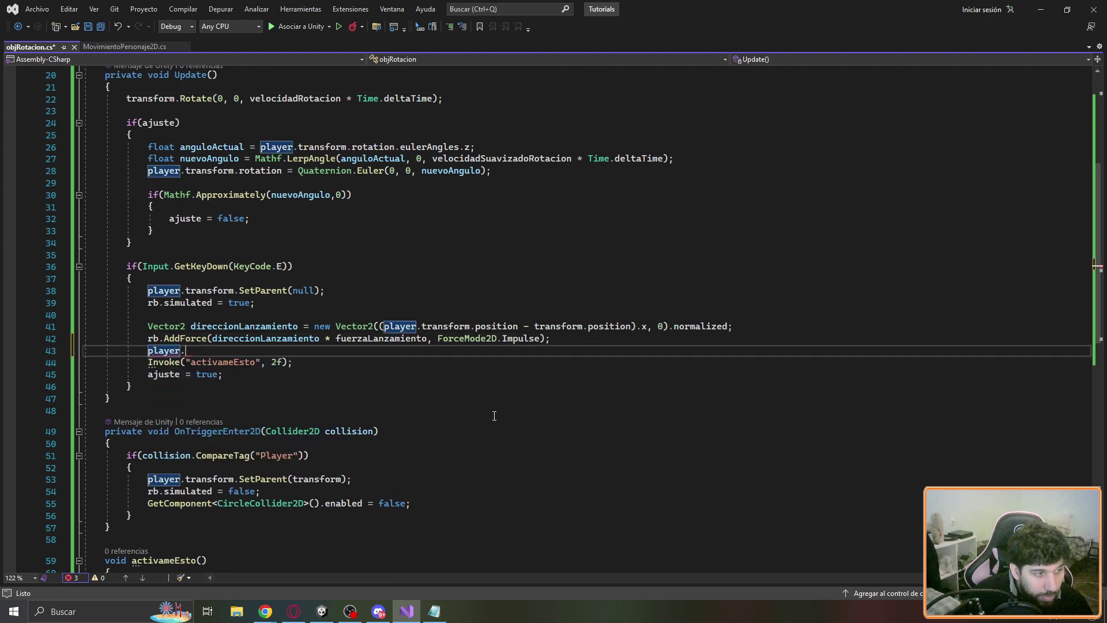
text(getcom<)
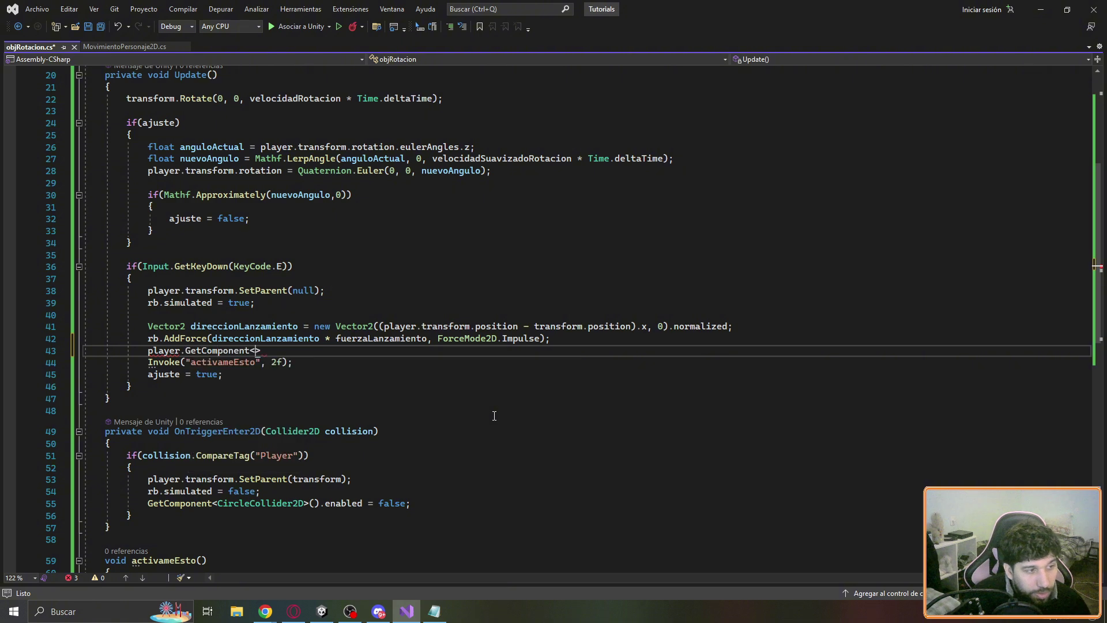
text(veloci)
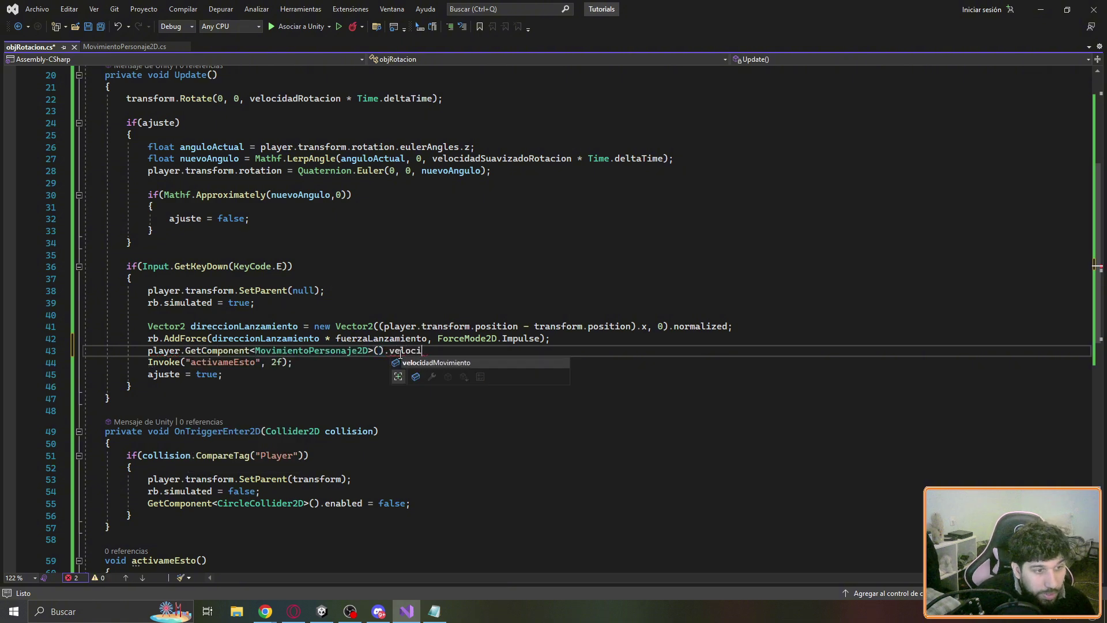
key(Tab)
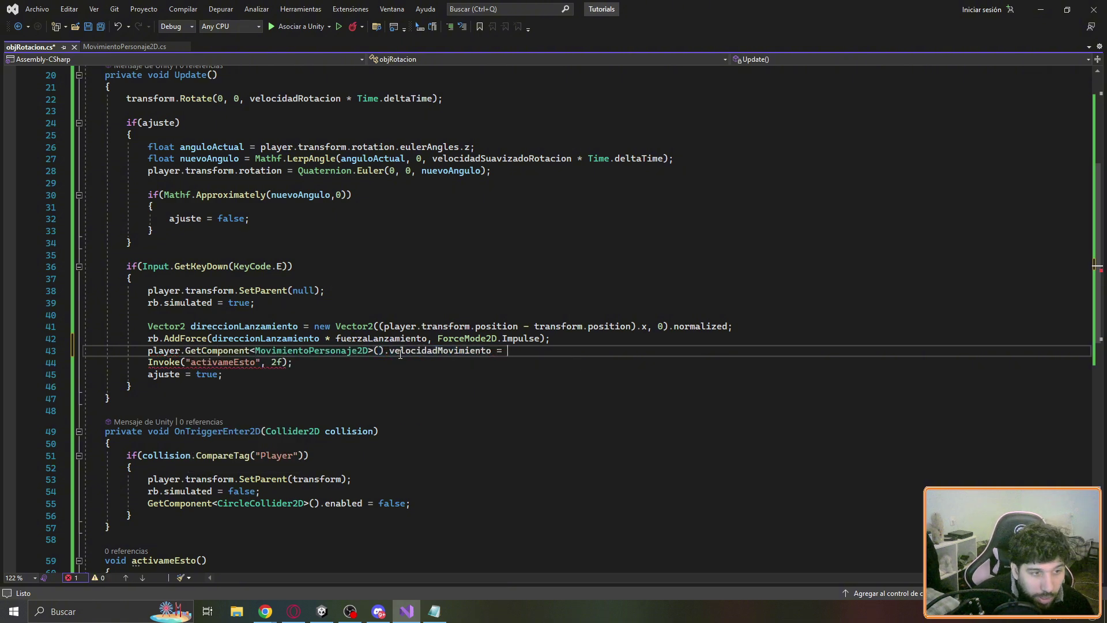
Set the new velocidadMovimiento value to 10, then start Play mode in Unity
key(alt+Tab)
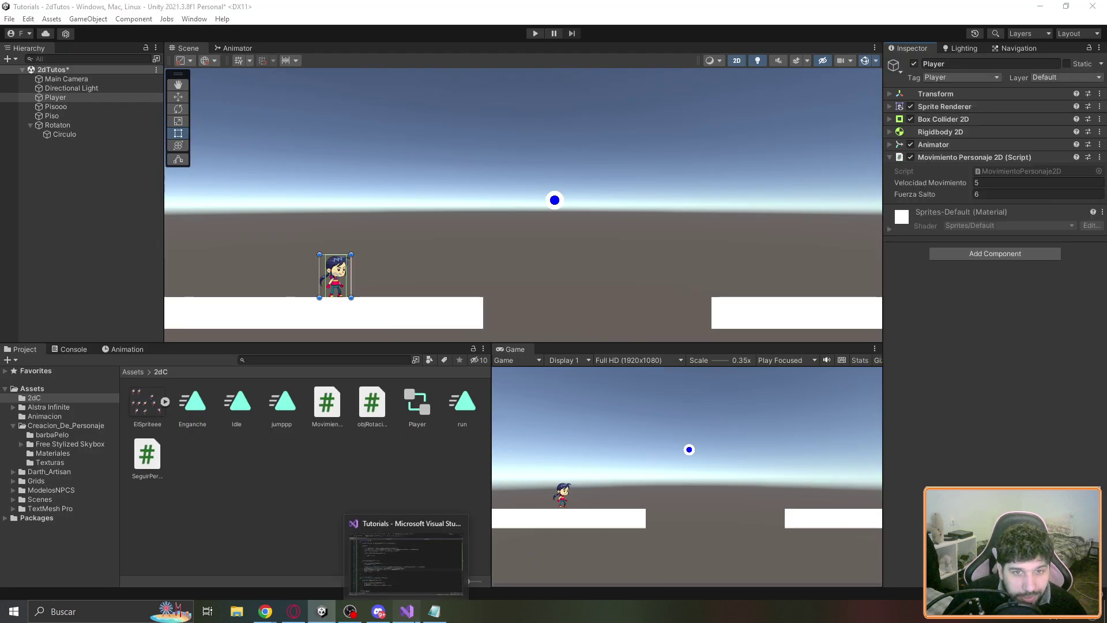
click(415, 617)
double_click(511, 350)
text(10)
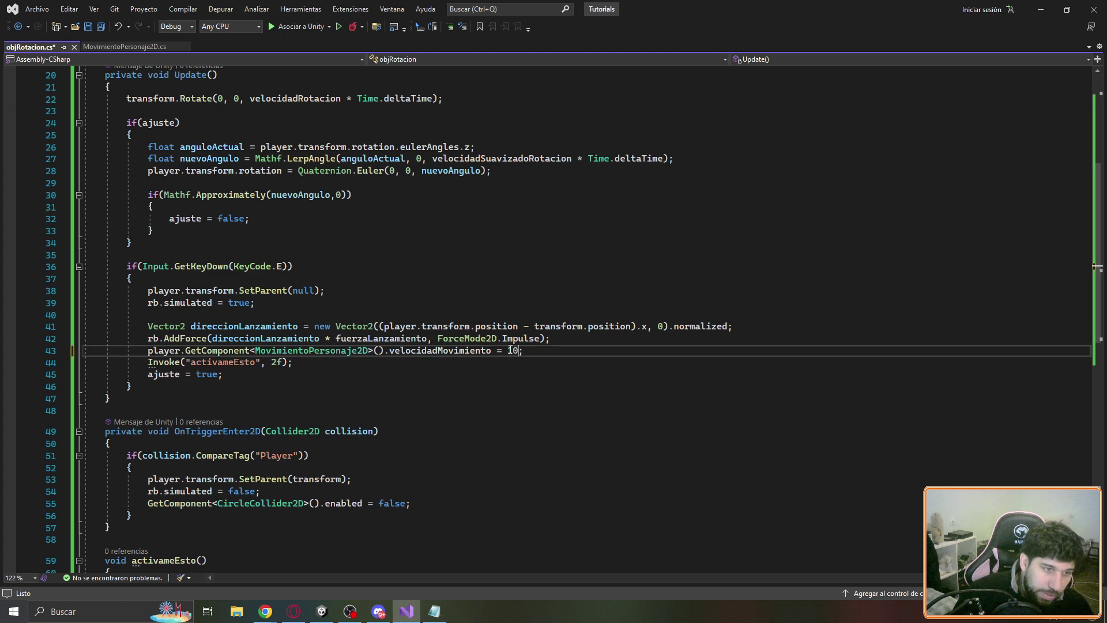
key(alt+Tab)
click(540, 33)
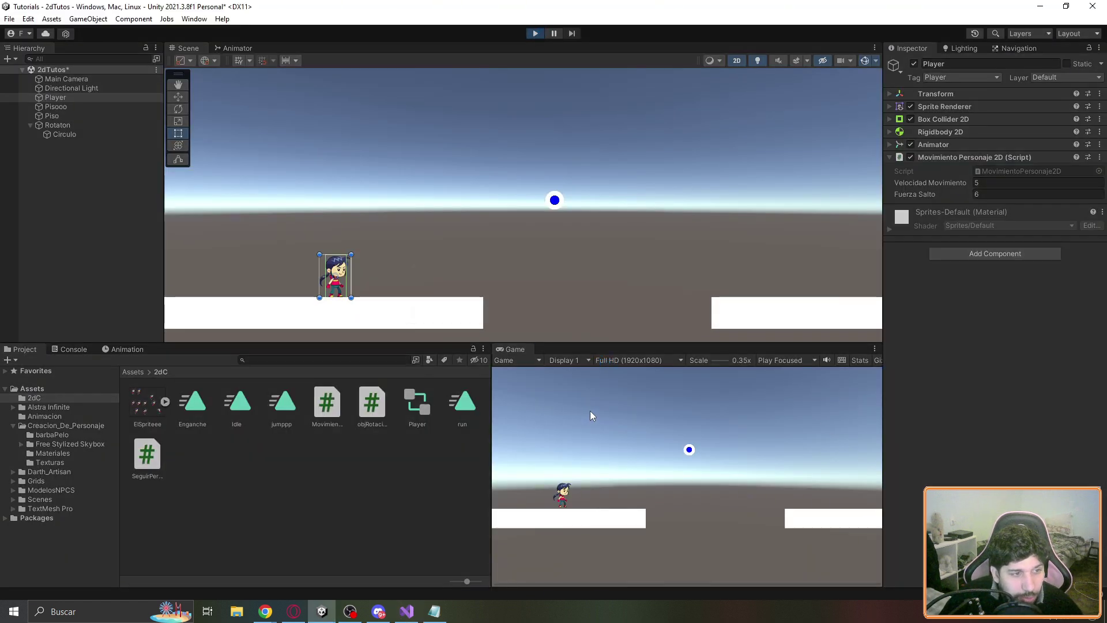
Jump onto the rotating circle, launch off it, and grab it again to check the speed of 10
key(Left)
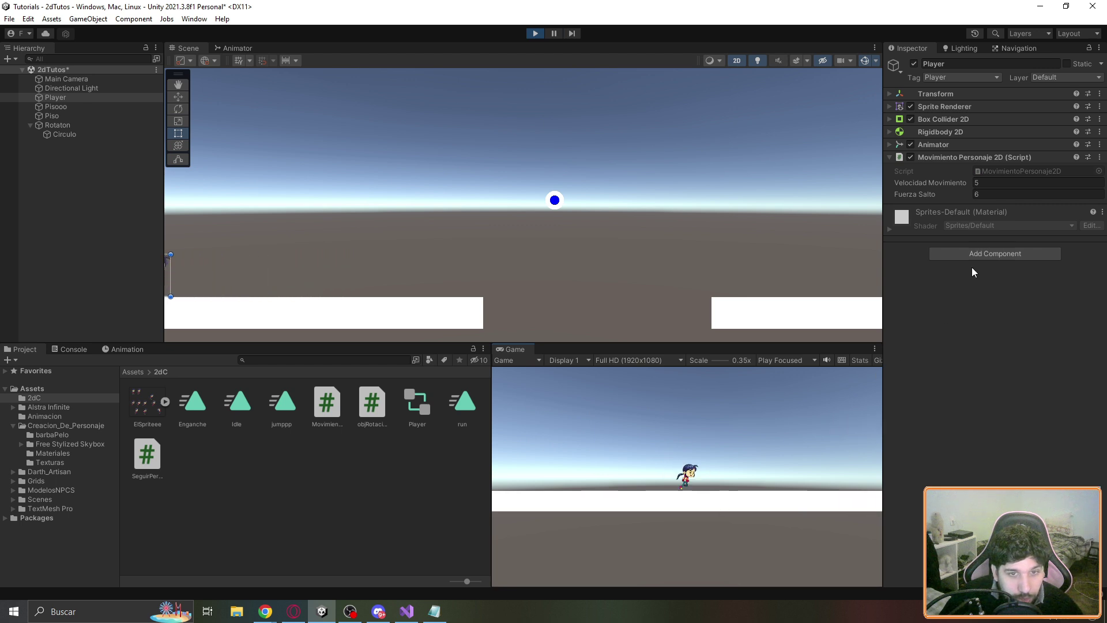
key(Right)
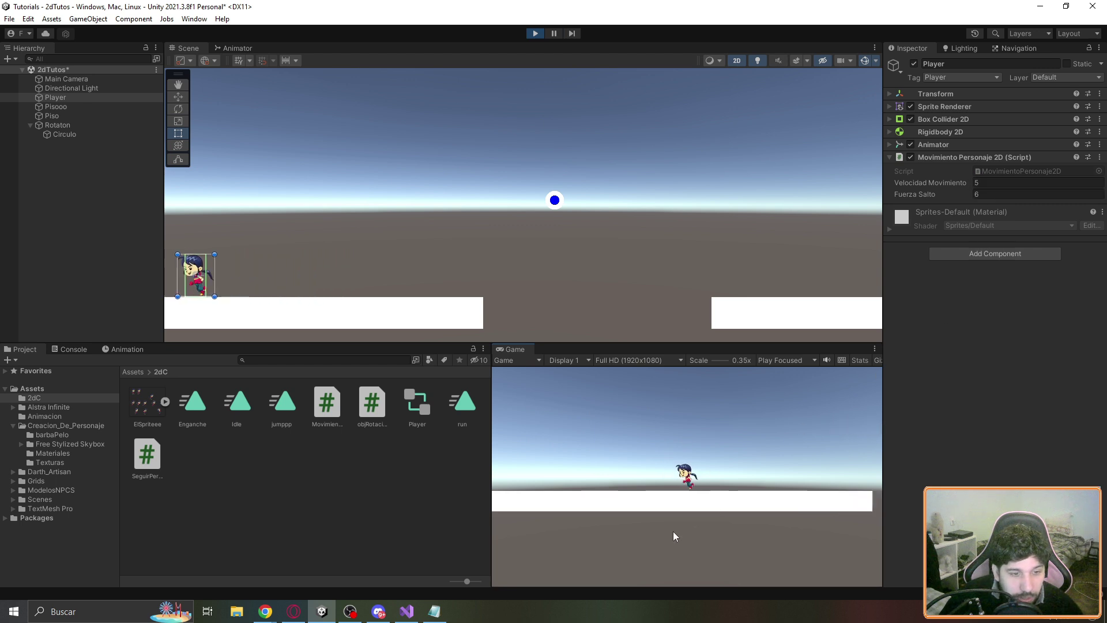
key(Right)
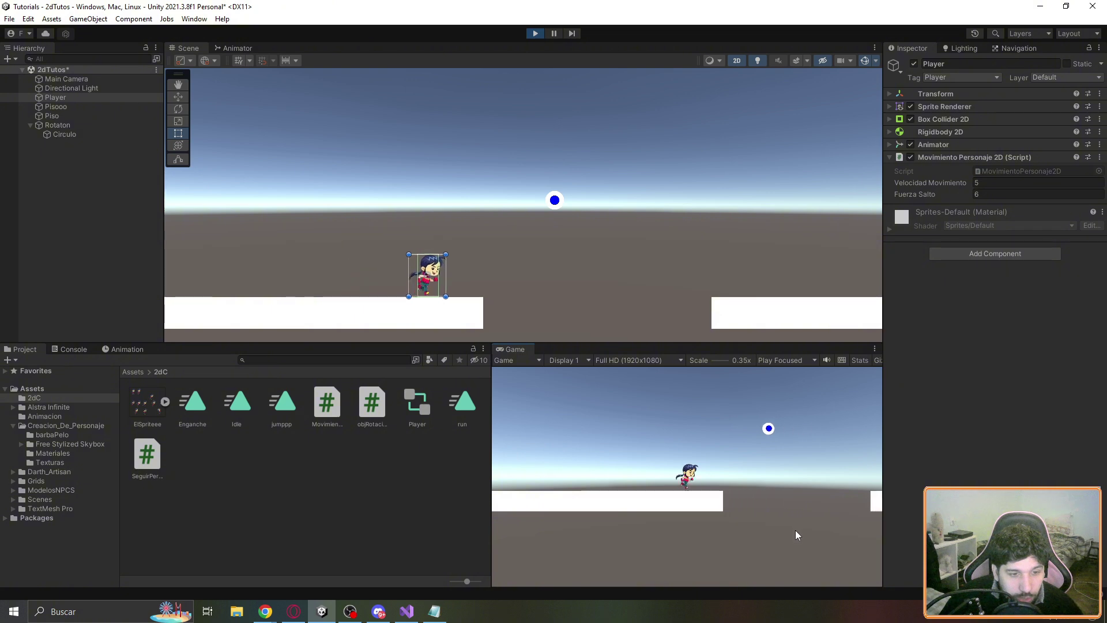
key(space)
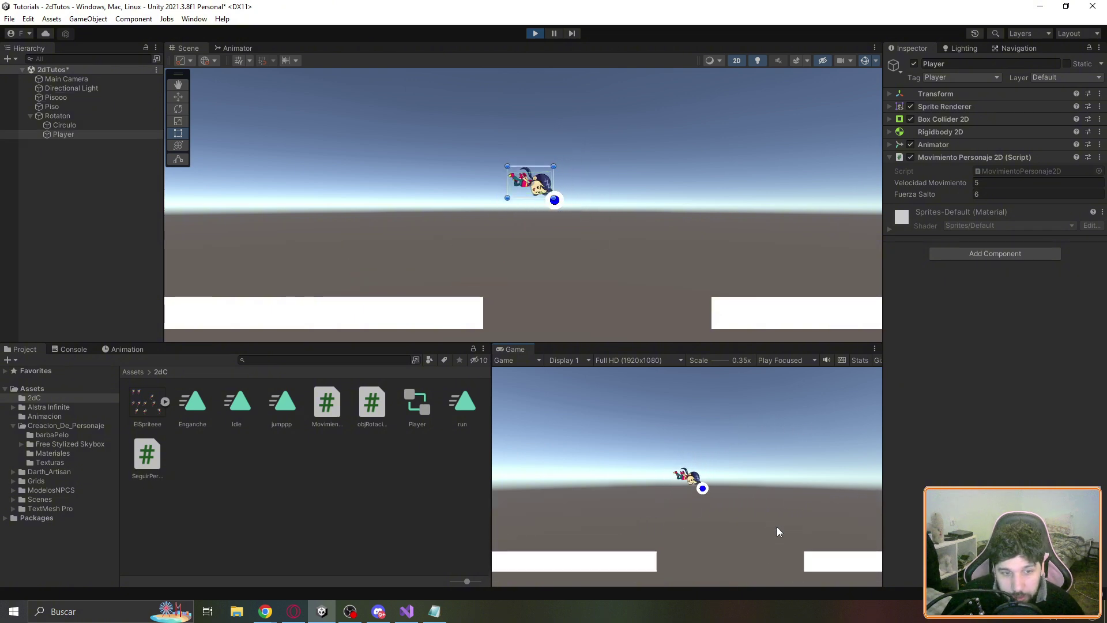
key(space)
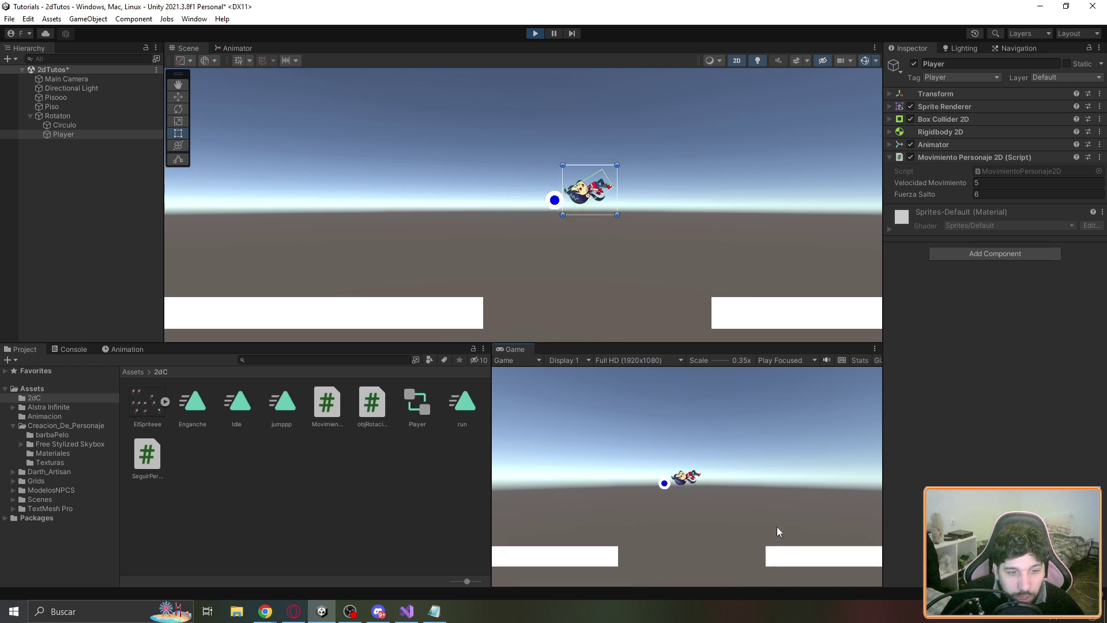
key(d)
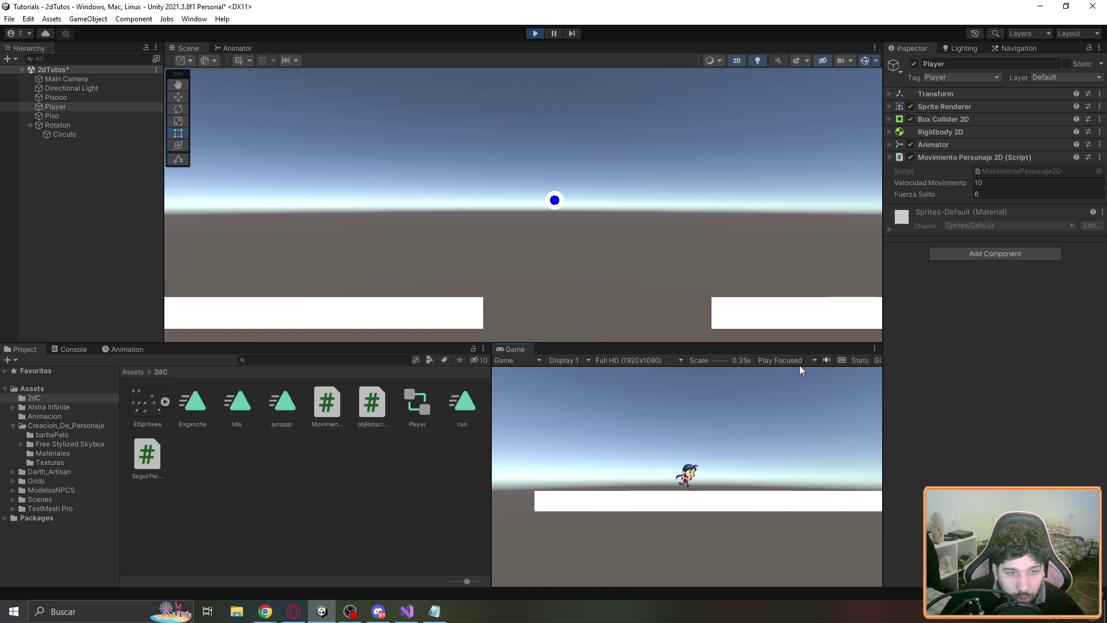
key(a)
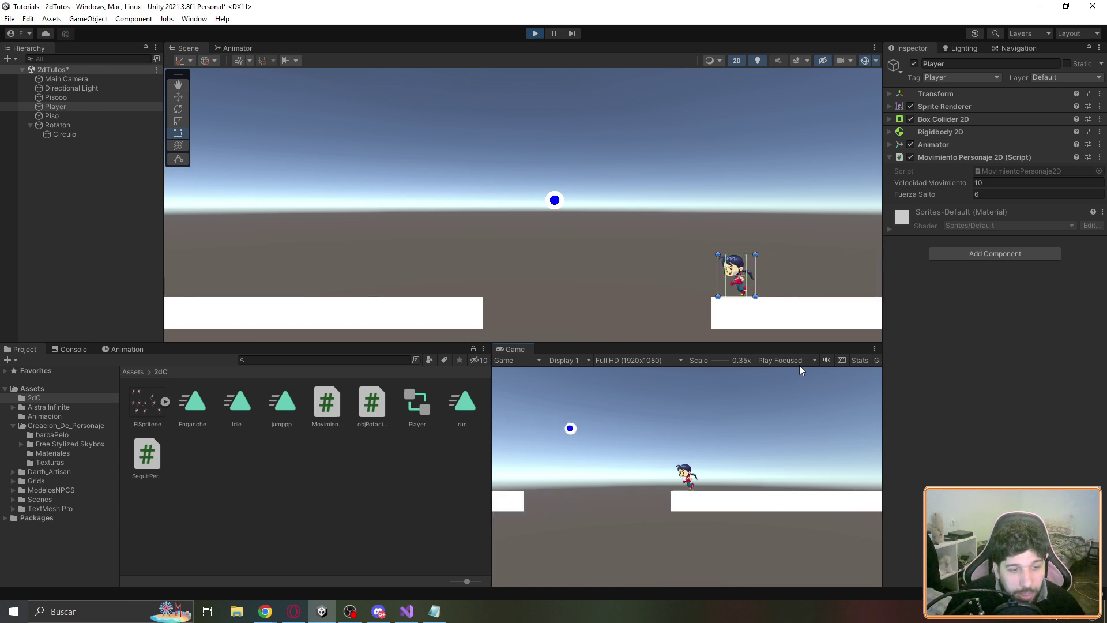
key(space)
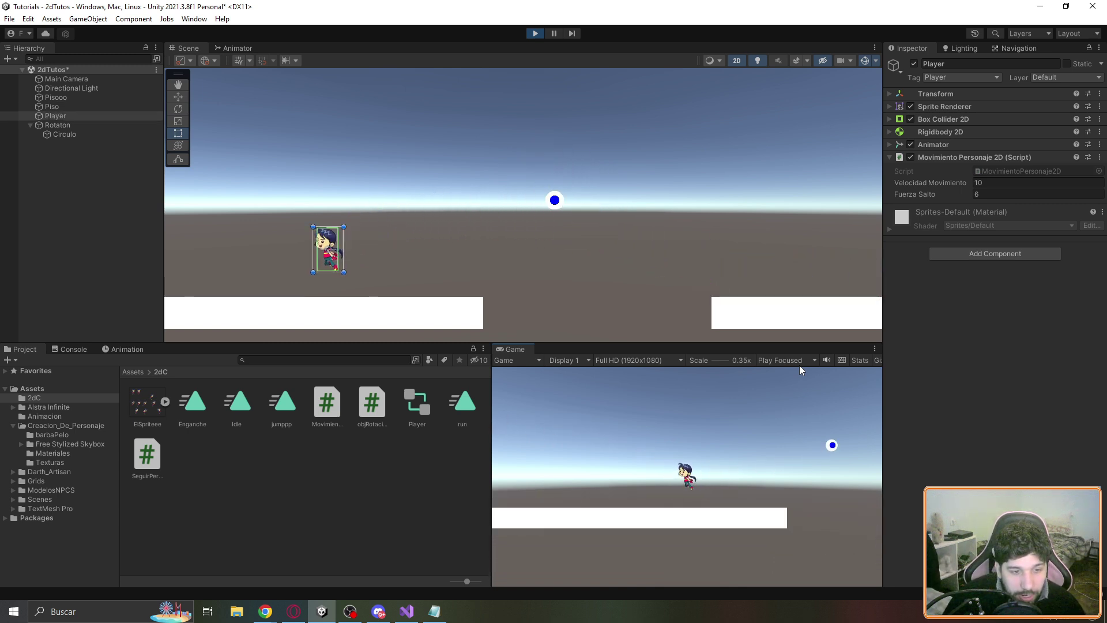
key(shift+space)
Un-maximize the Game view and bring the objRotacion script back up in Visual Studio
right_click(18, 50)
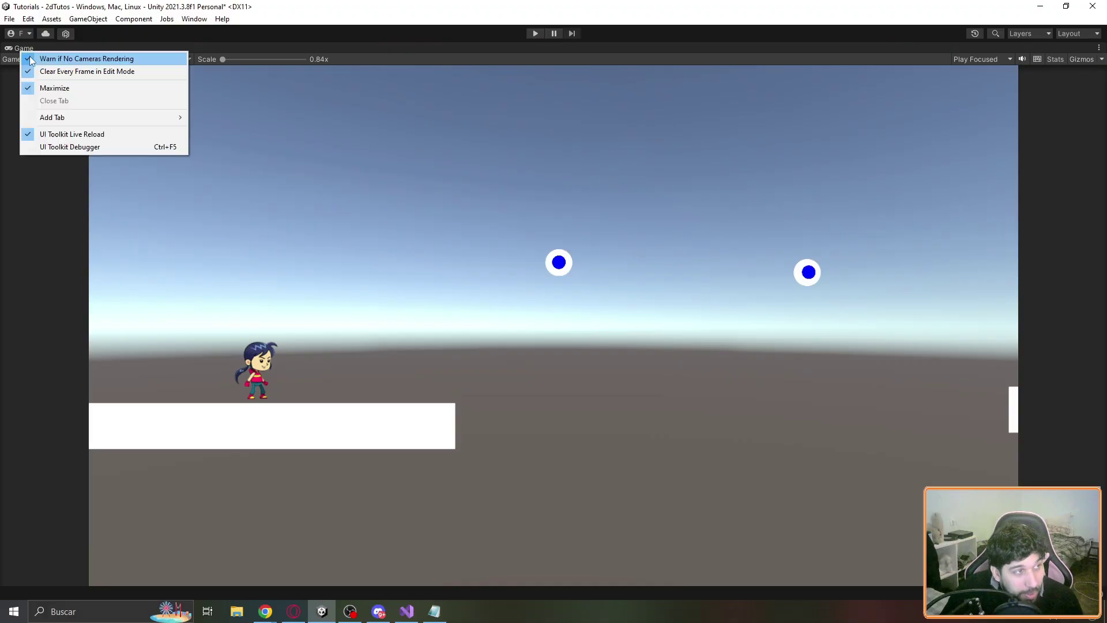
click(66, 89)
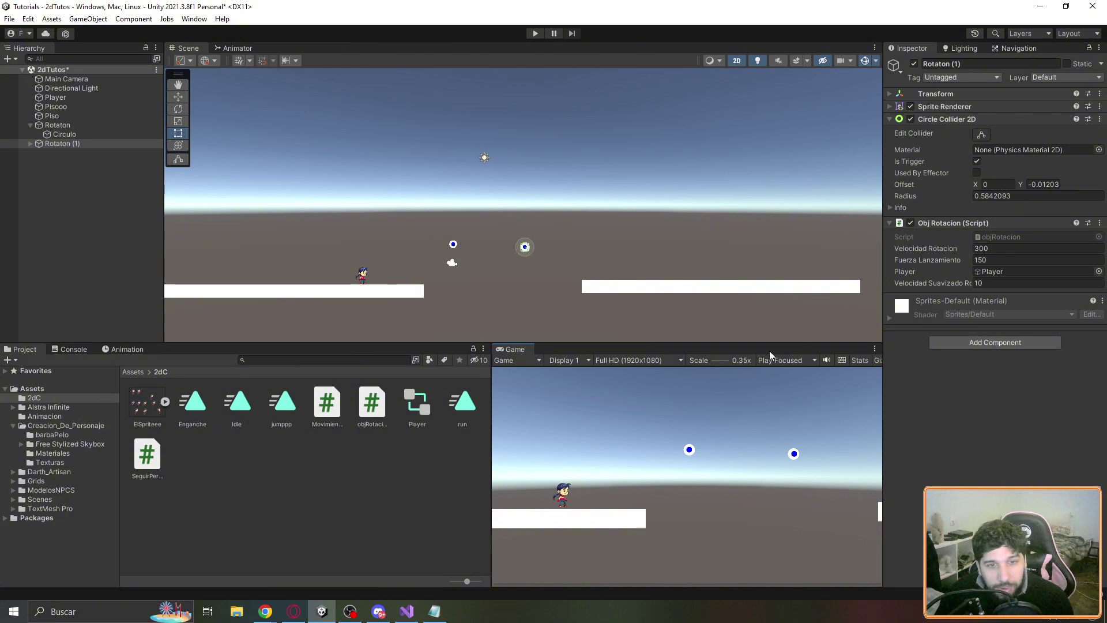
click(417, 610)
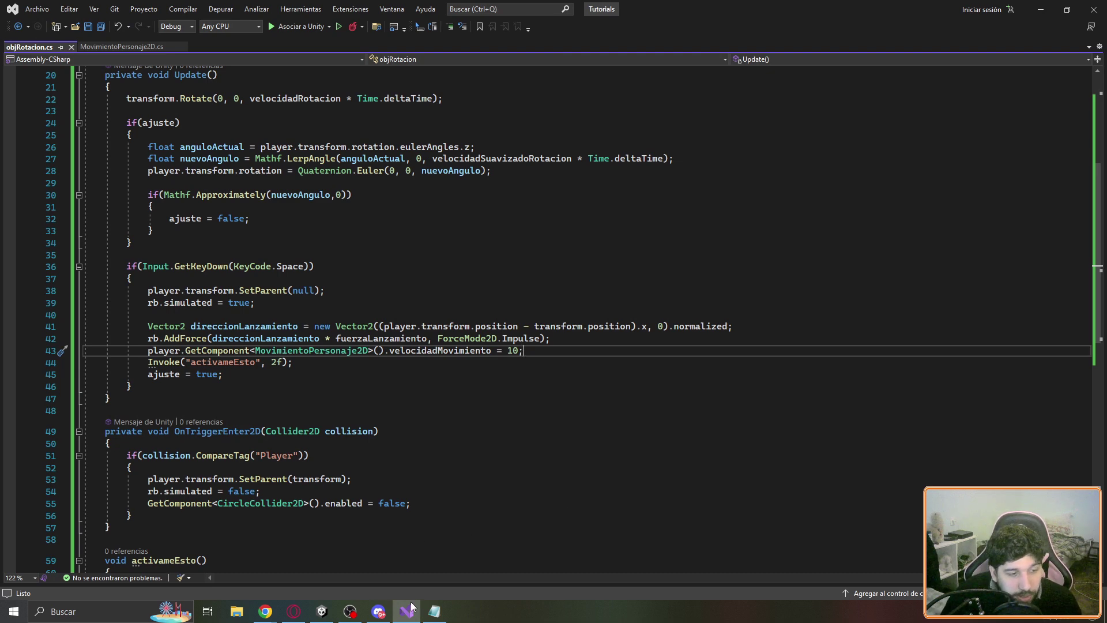
Scroll to the end of objRotacion.cs, then return to the Unity editor
scroll(416, 603, down, 1)
scroll(426, 594, down, 3)
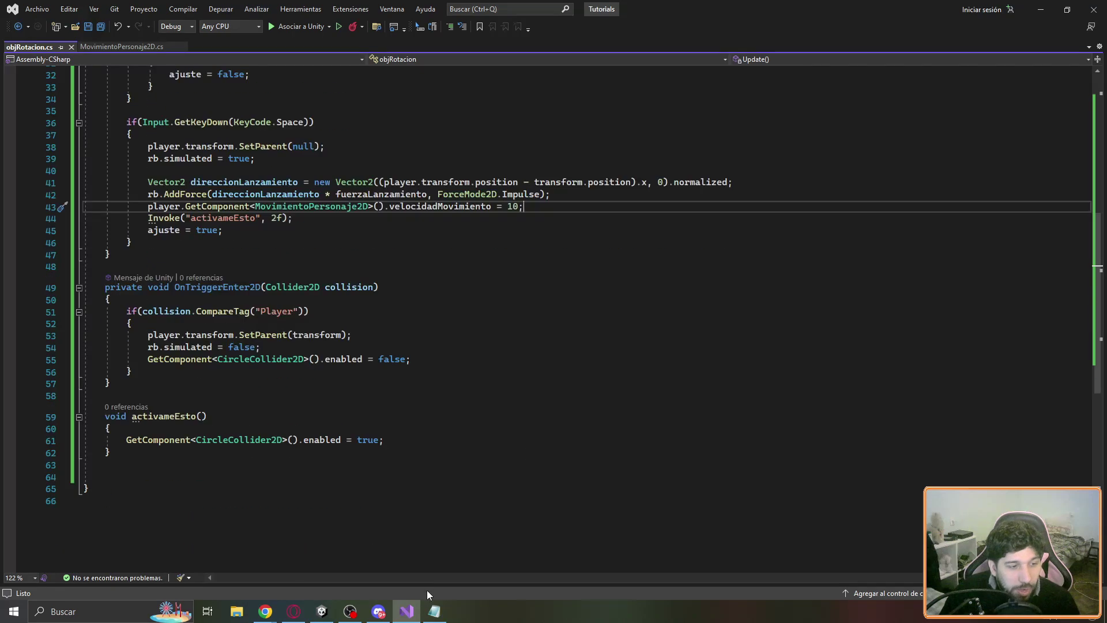
key(alt+Tab)
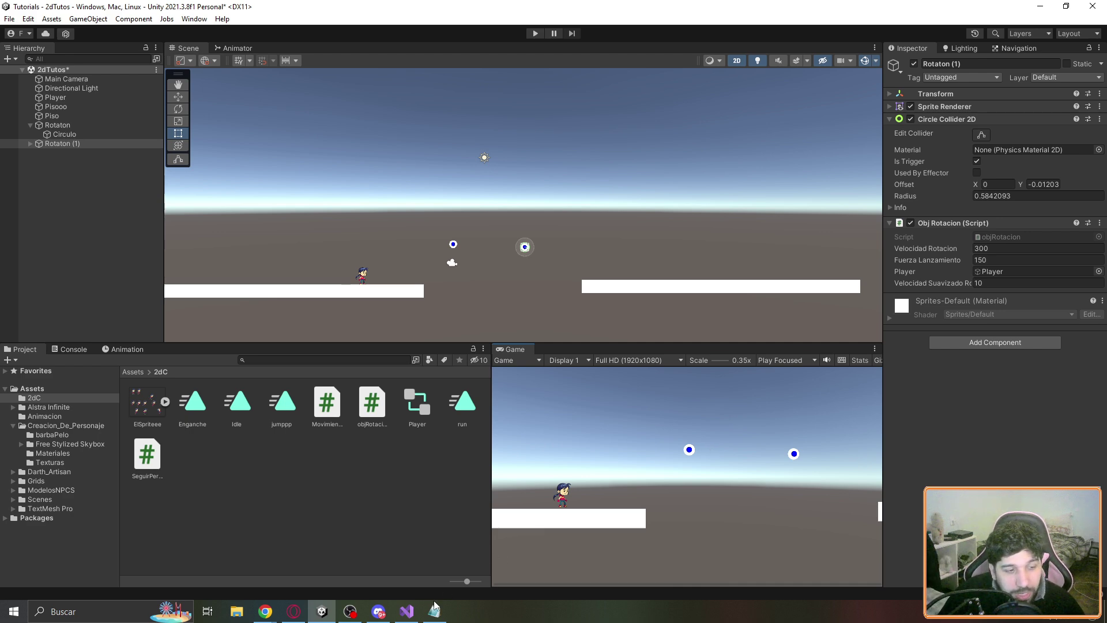
Glance over the script, then maximize the Game view and start Play mode
click(415, 610)
scroll(558, 481, up, 6)
scroll(558, 480, up, 4)
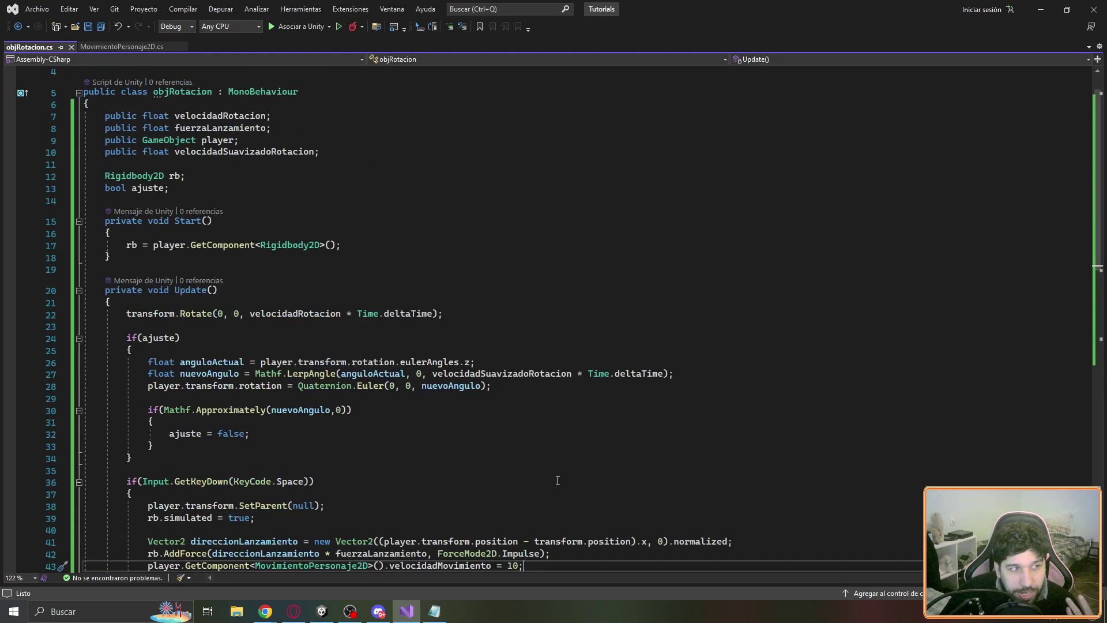
scroll(557, 477, down, 4)
key(alt+Tab)
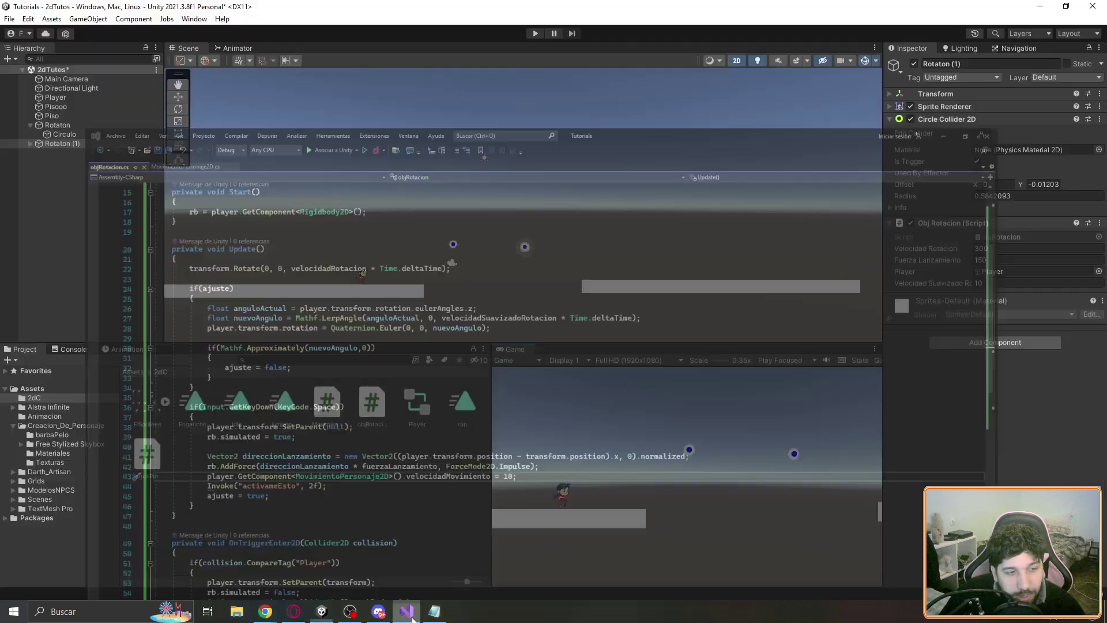
right_click(507, 351)
click(559, 387)
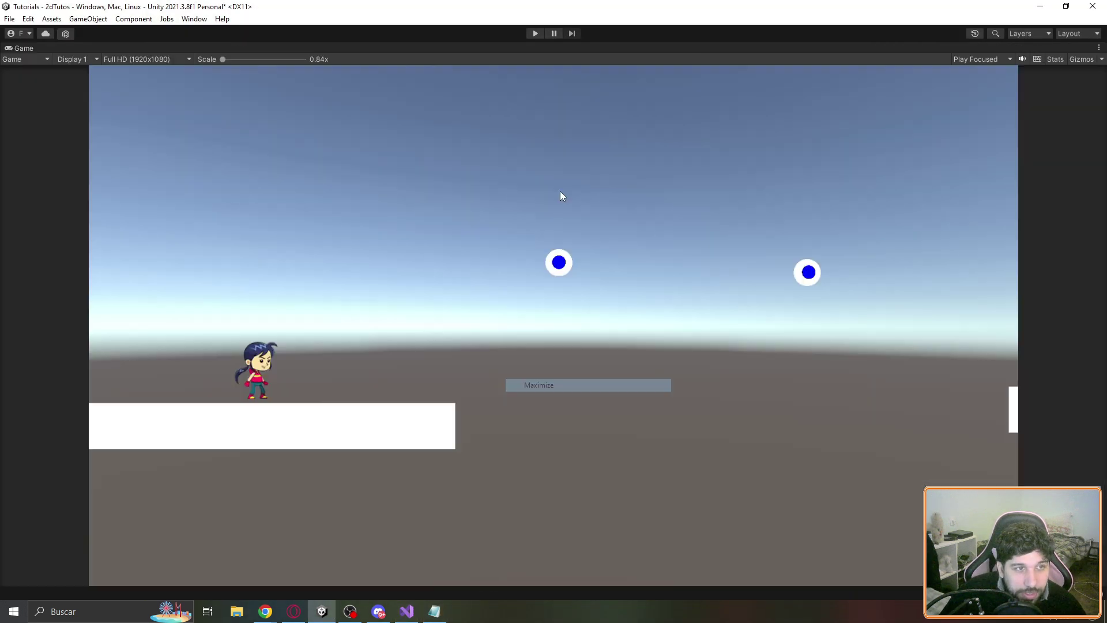
click(535, 32)
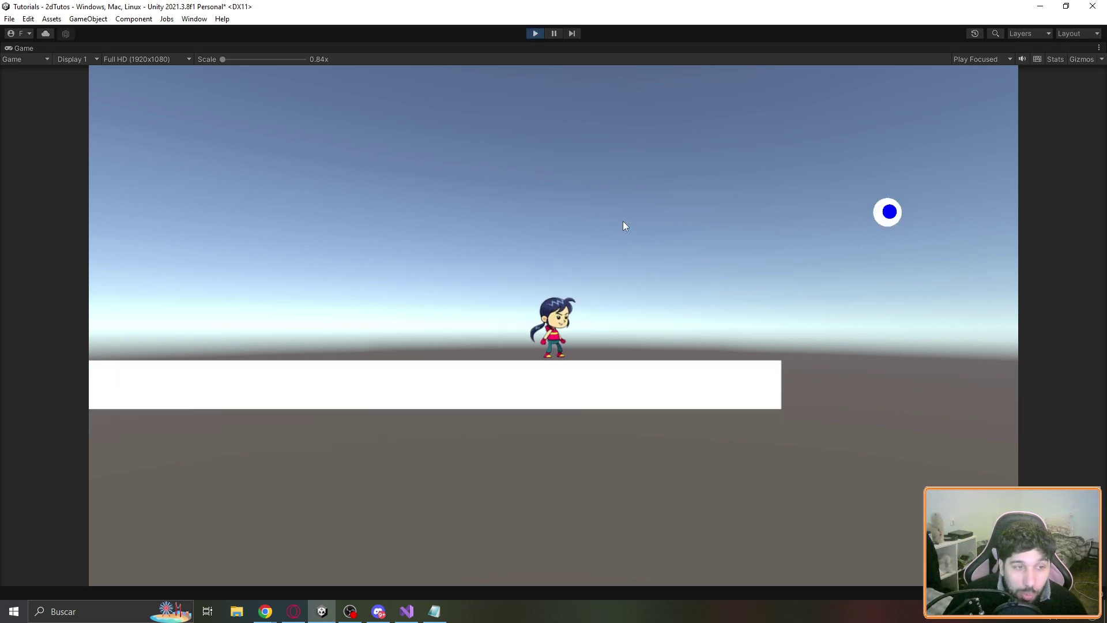
Run and jump along the platforms to grab the first rotating circle
key(Right)
key(space)
key(space)
key(Left)
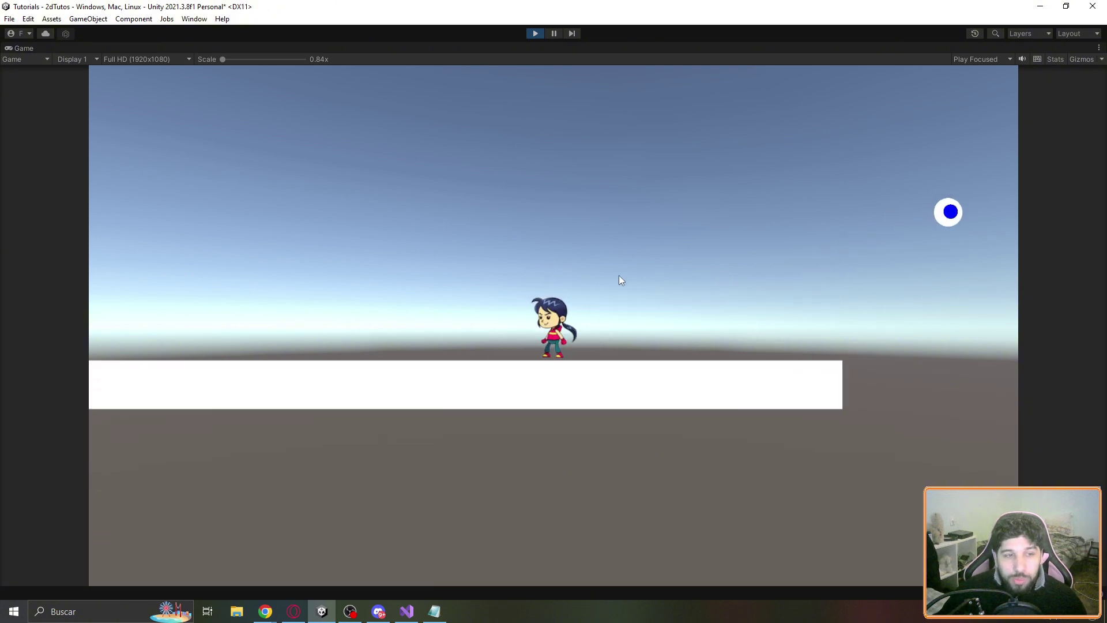
key(Right)
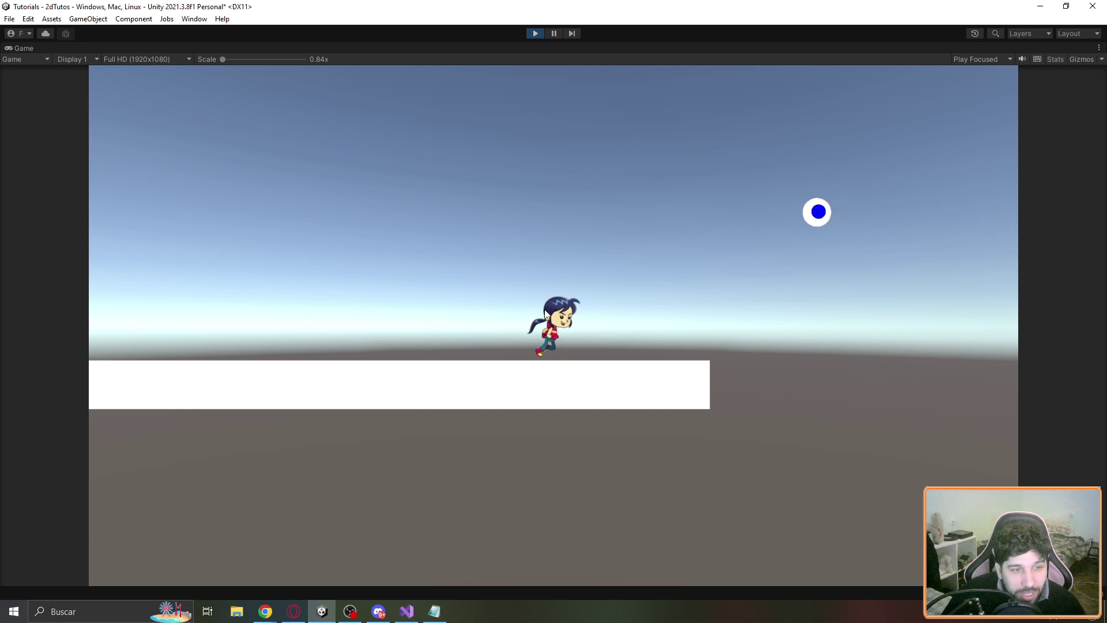
key(space)
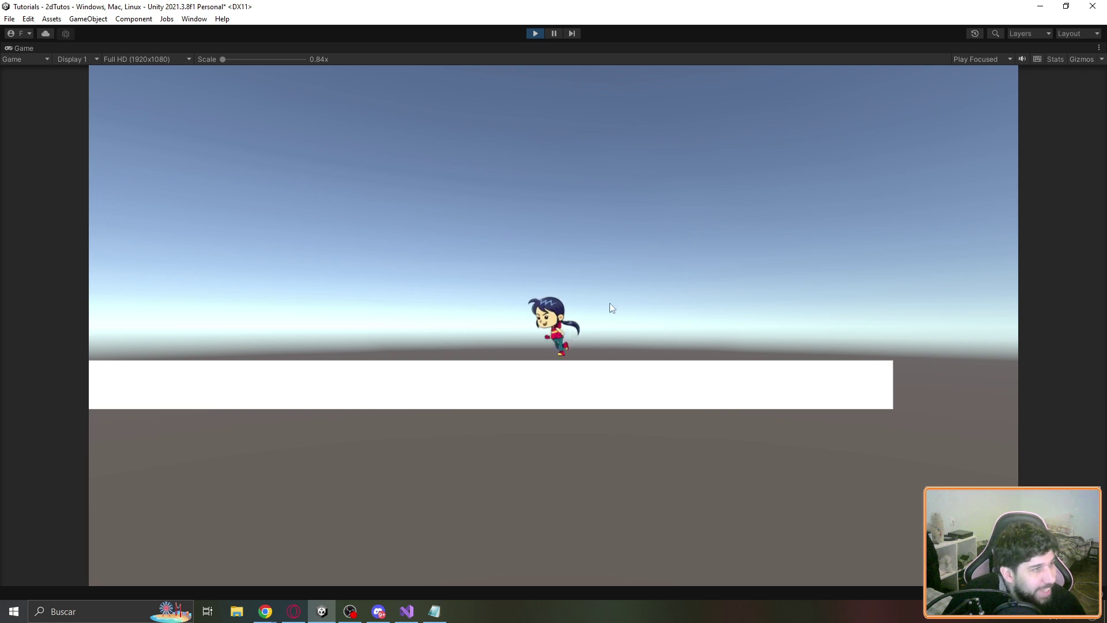
key(space)
key(Left)
key(Right)
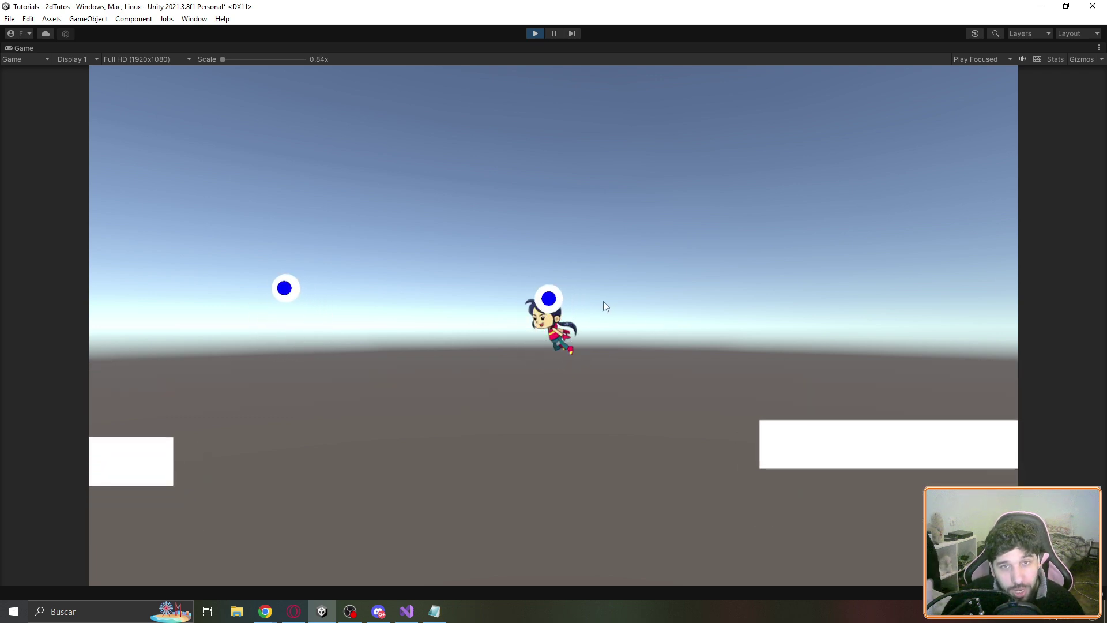
key(space)
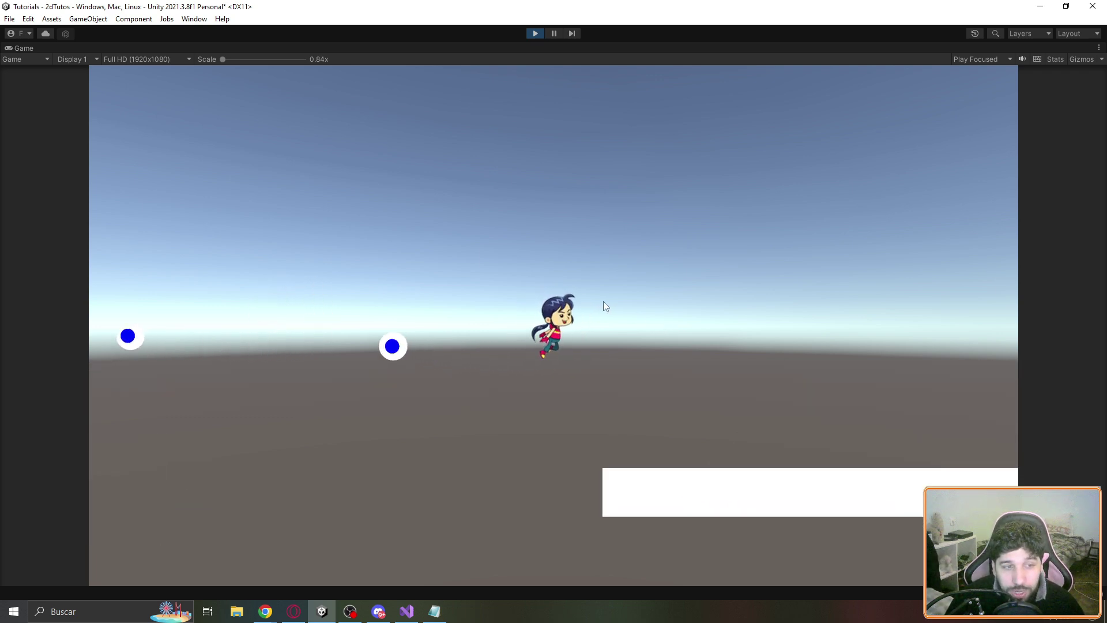
Jump toward the next rotating circle, steering in midair, and launch off it
key(Left)
key(space)
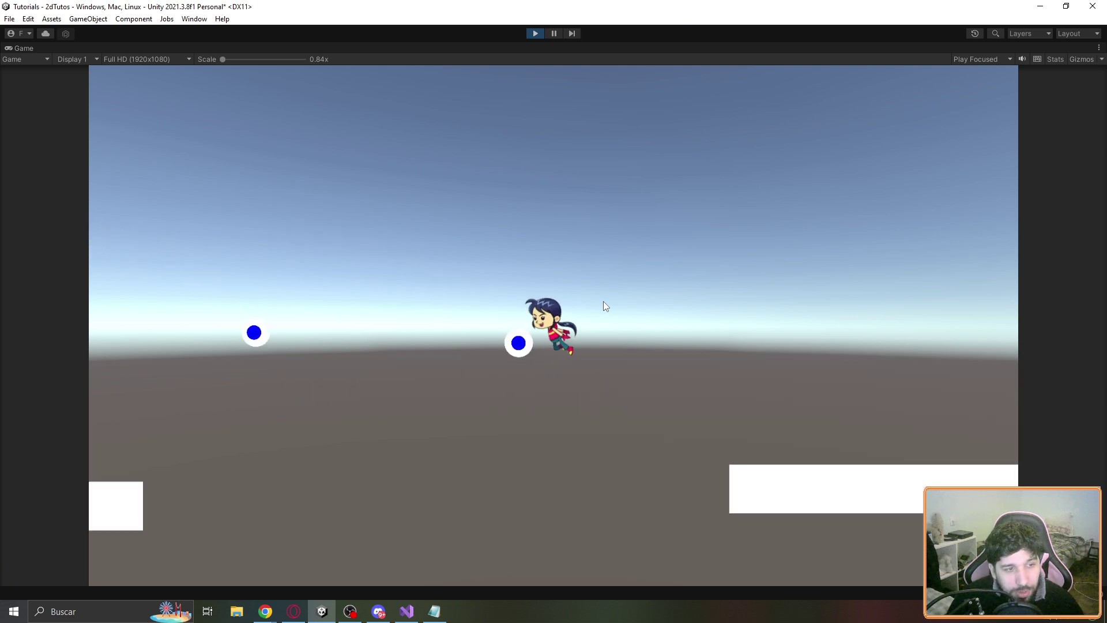
key(Right)
key(Left)
key(space)
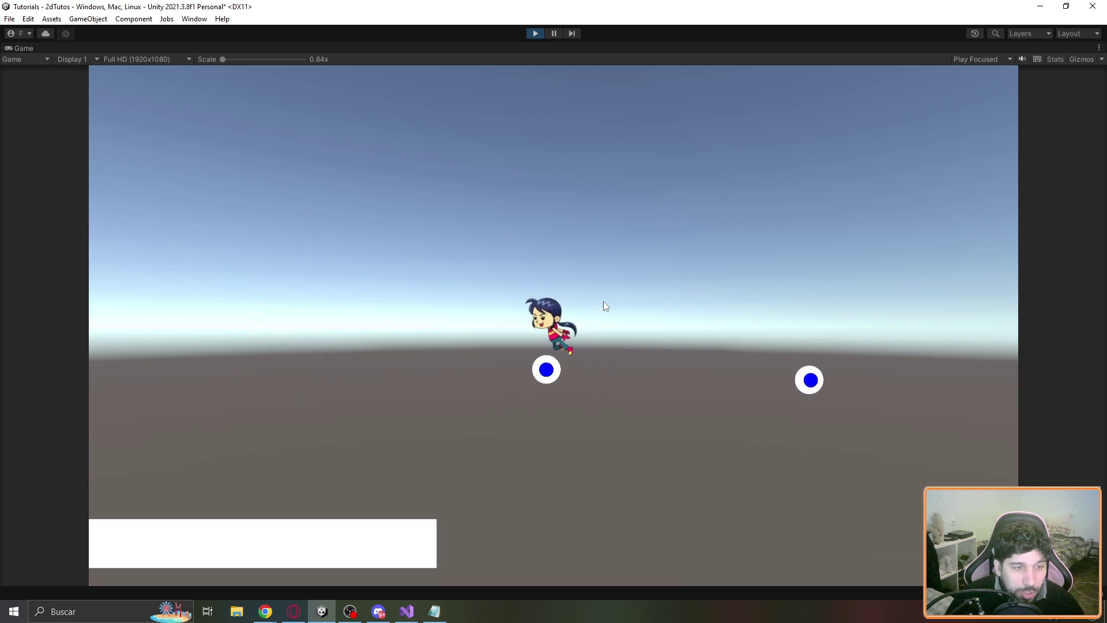
key(Right)
key(space)
key(Left)
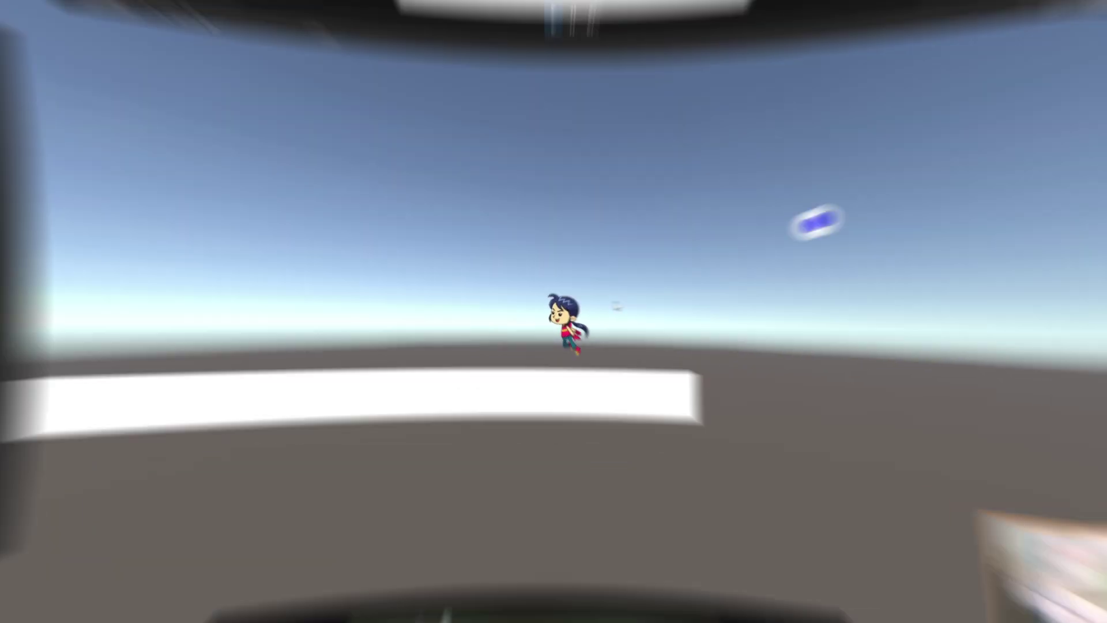